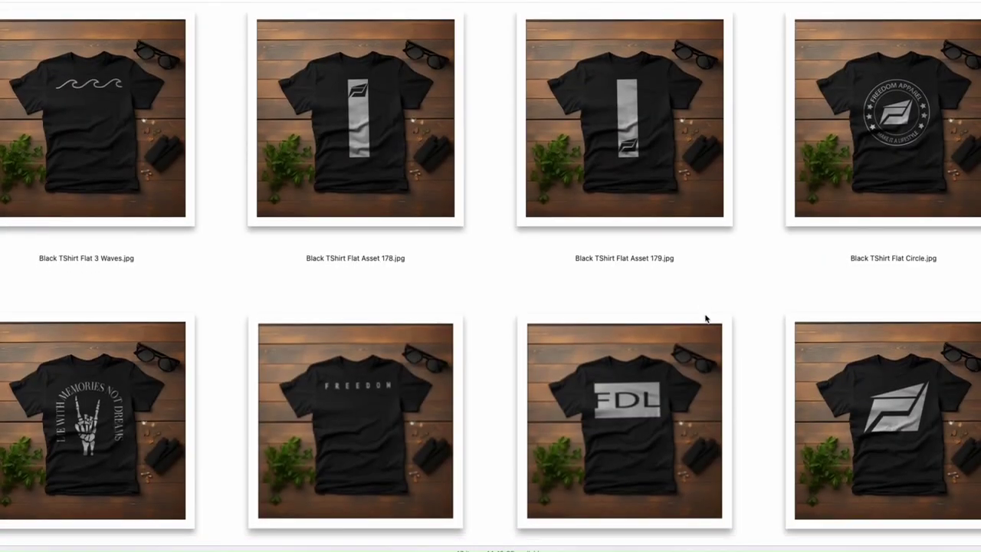
- Scroll through the exported black T-shirt mockup JPGs in Finder
scroll(705, 318, "down", 10)
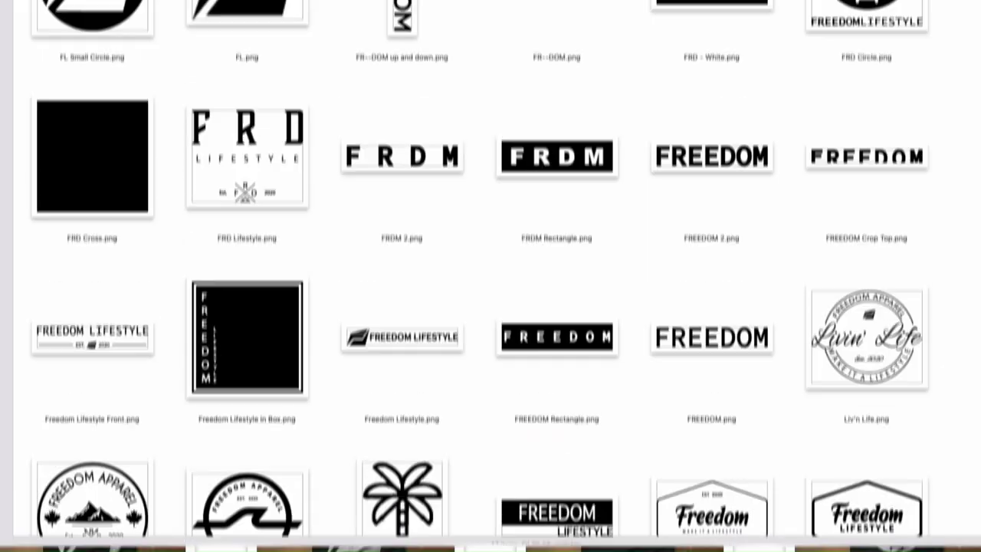
scroll(490, 276, "down", 5)
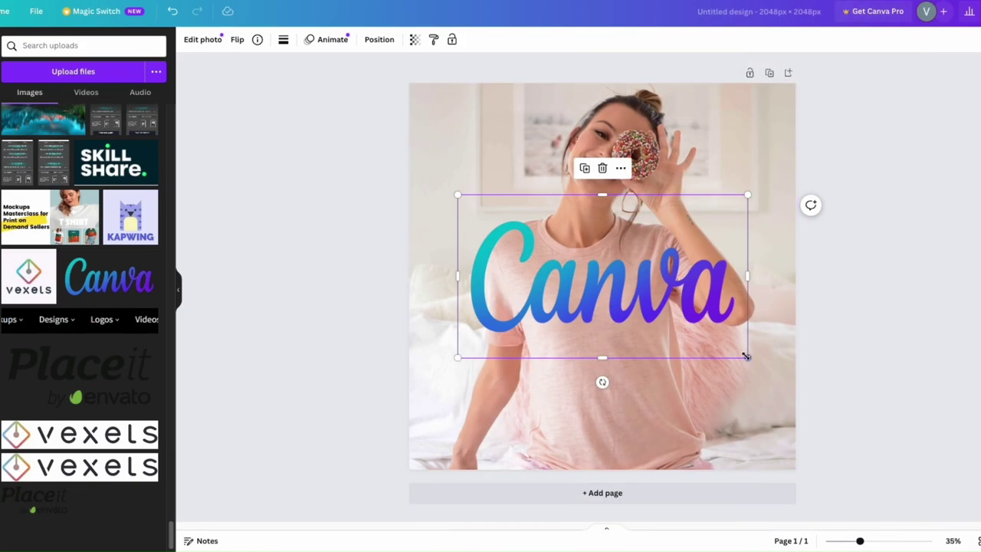
- Scale the Canva logo down, centre it on the pink T-shirt, then reselect it
left_click_drag(748, 355, 608, 278)
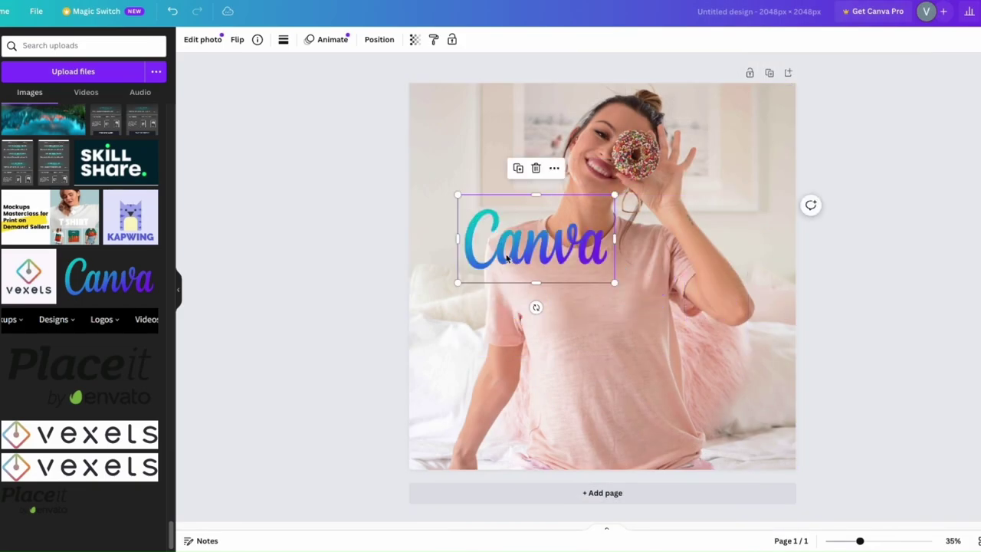
left_click_drag(532, 235, 592, 312)
left_click(648, 364)
left_click(647, 330)
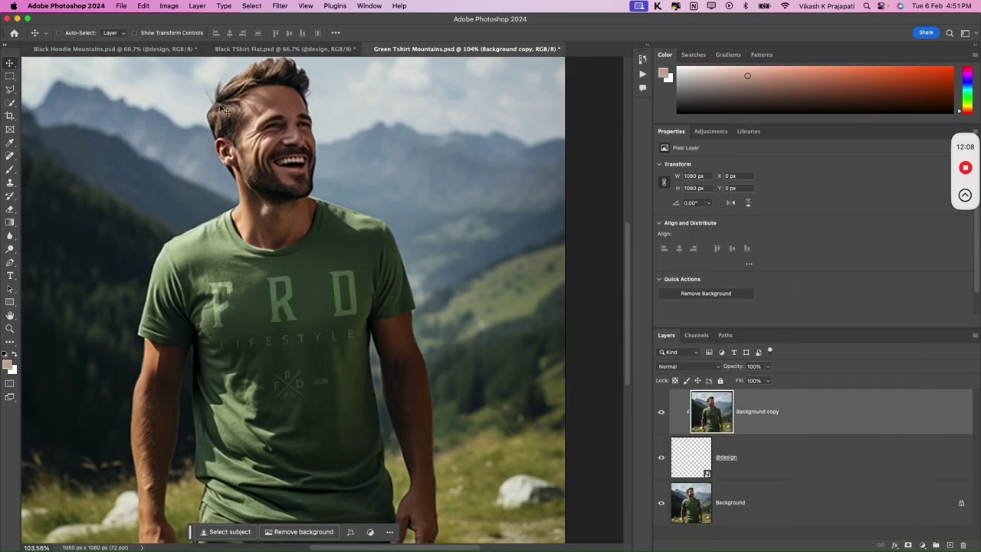
key("super+l")
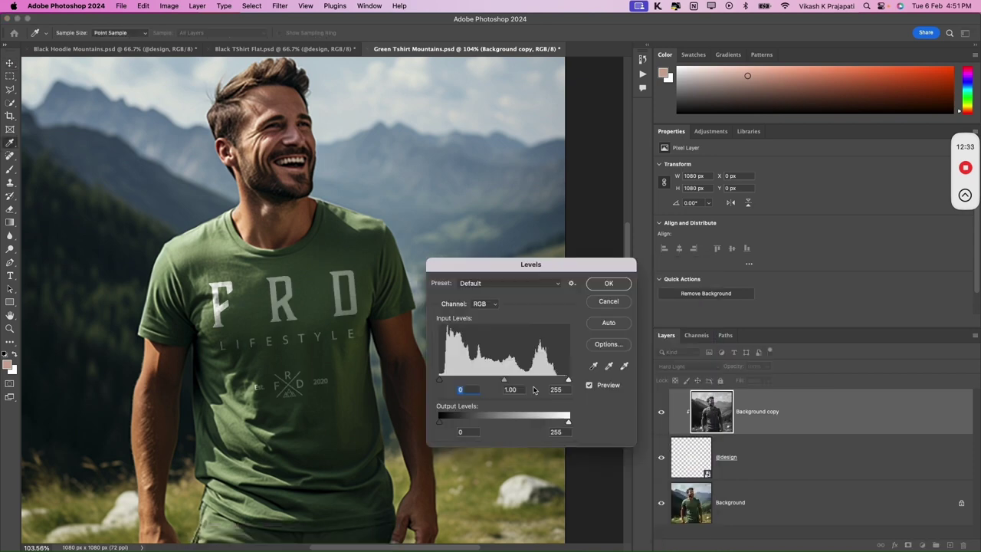
left_click_drag(498, 380, 492, 381)
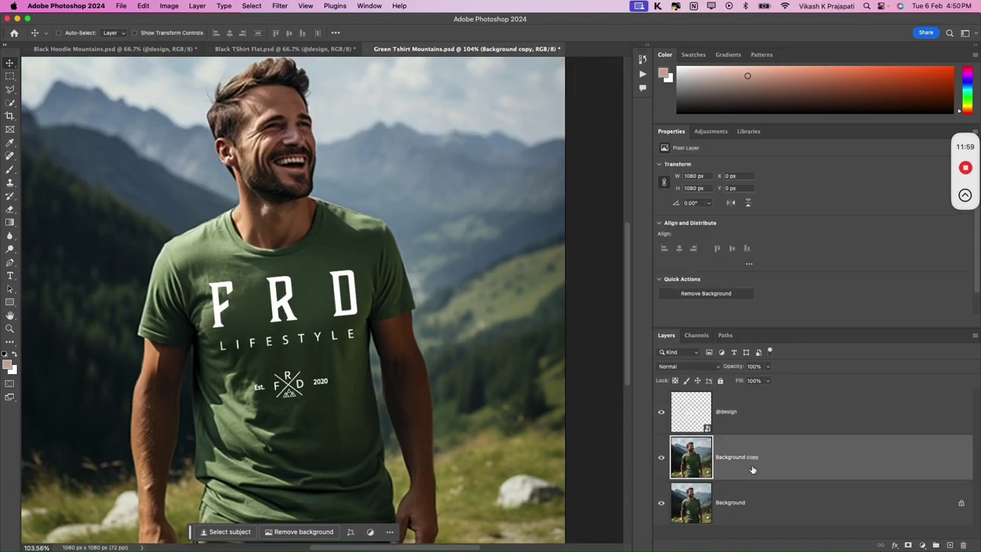
right_click(779, 412)
left_click(851, 491)
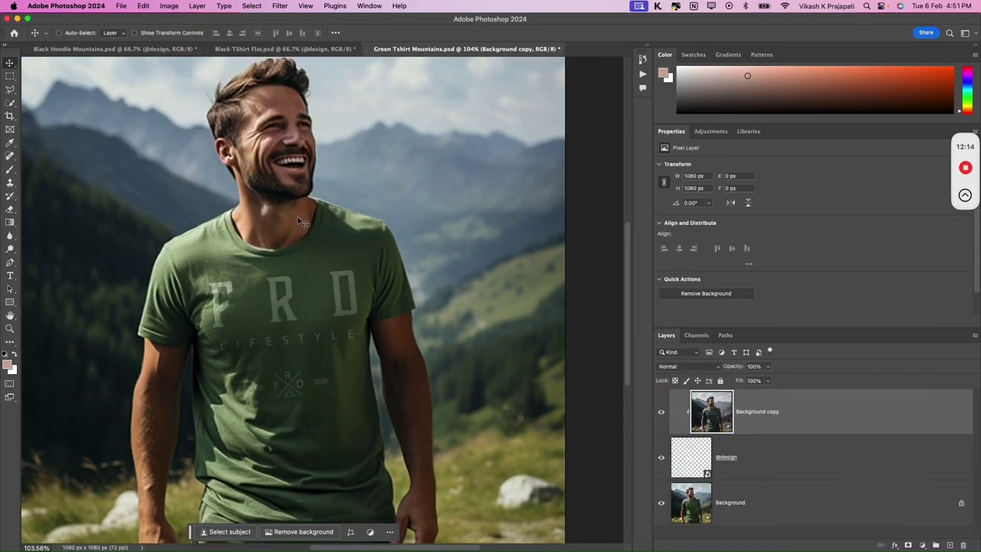
key("ctrl+l")
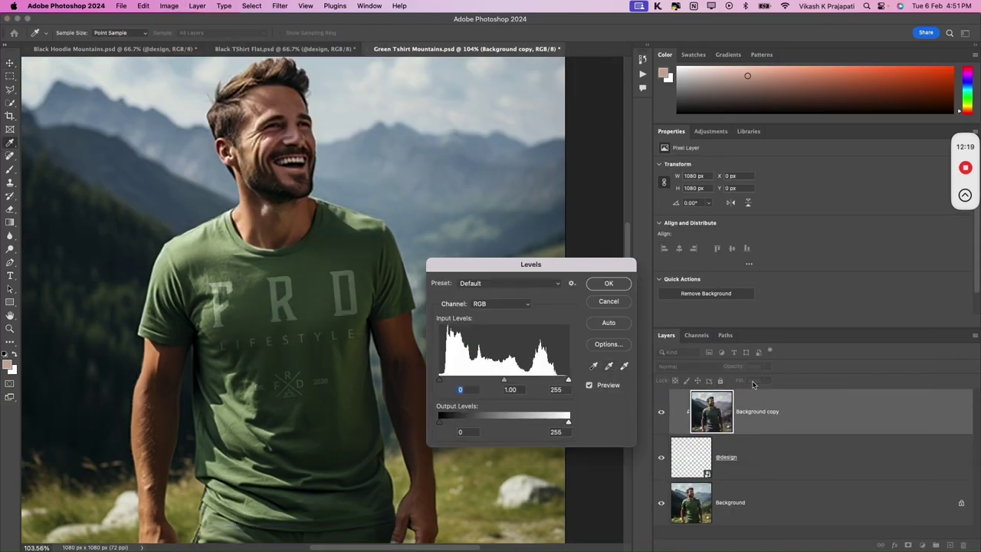
key("Return")
left_click(687, 366)
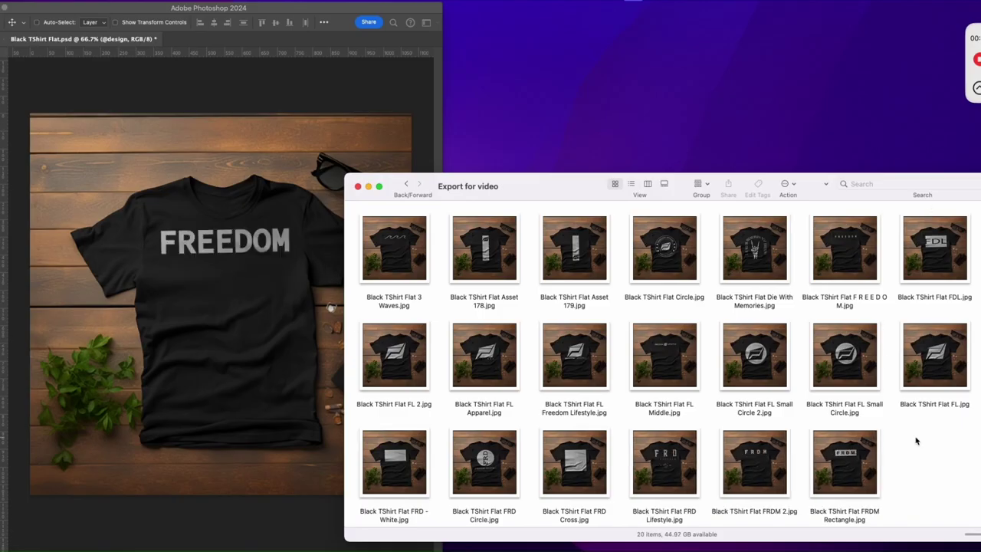
- Scroll the Export for video folder as new mockups arrive, reaching 32 items
scroll(917, 441, "down", 1)
scroll(917, 440, "down", 3)
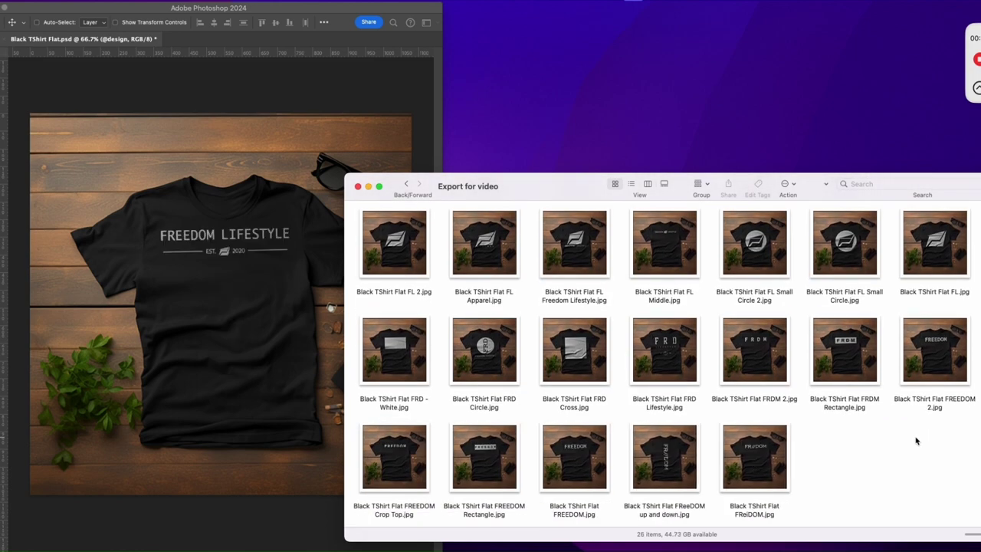
scroll(916, 441, "down", 3)
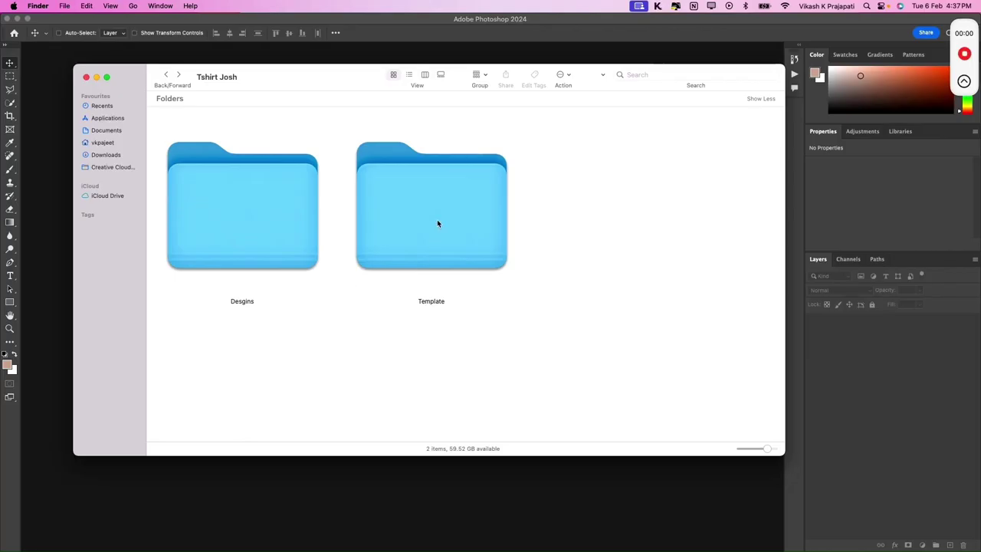
- Browse the Designs and Design Black folders, highlighting 3 Waves, Circle and FL Small Circle PNGs
double_click(438, 223)
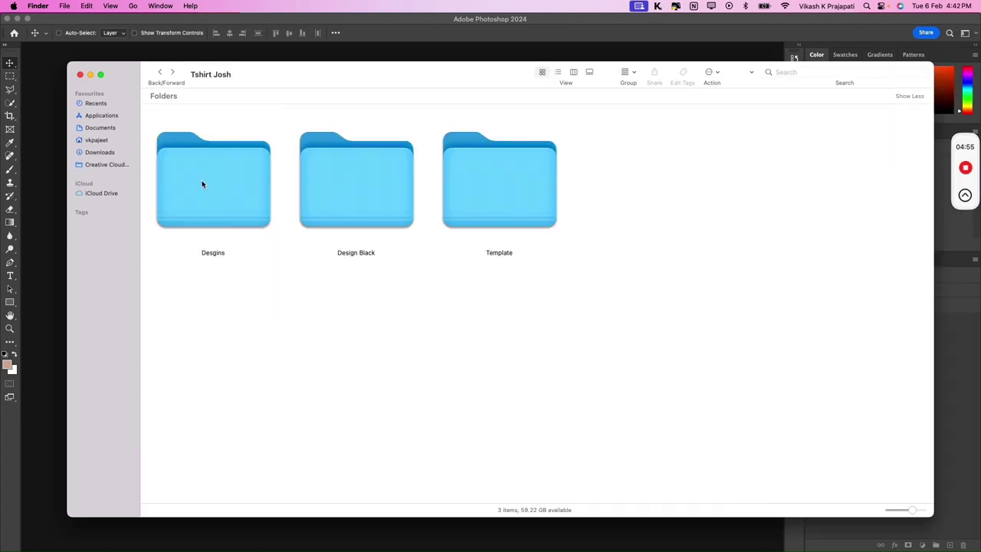
double_click(202, 182)
scroll(371, 277, "down", 3)
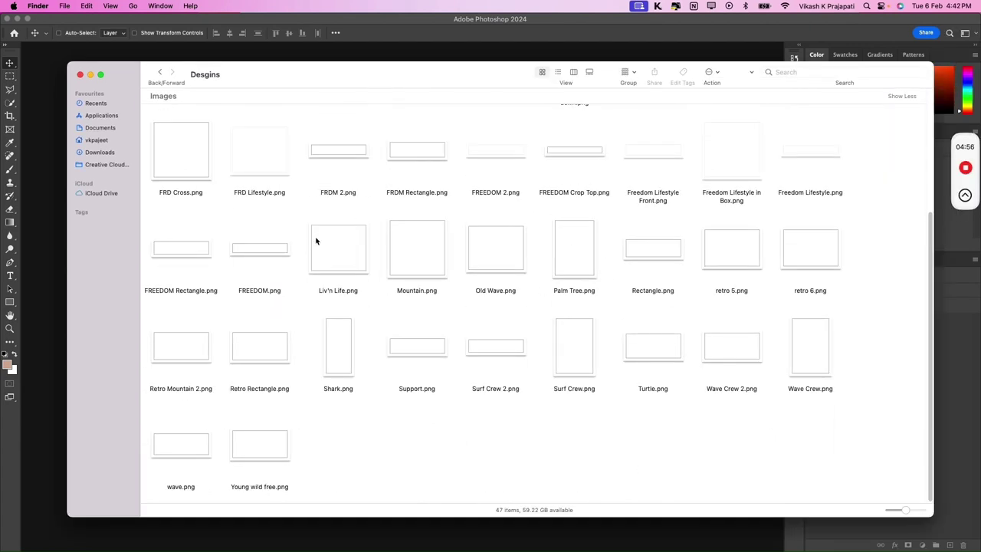
left_click(161, 74)
double_click(312, 161)
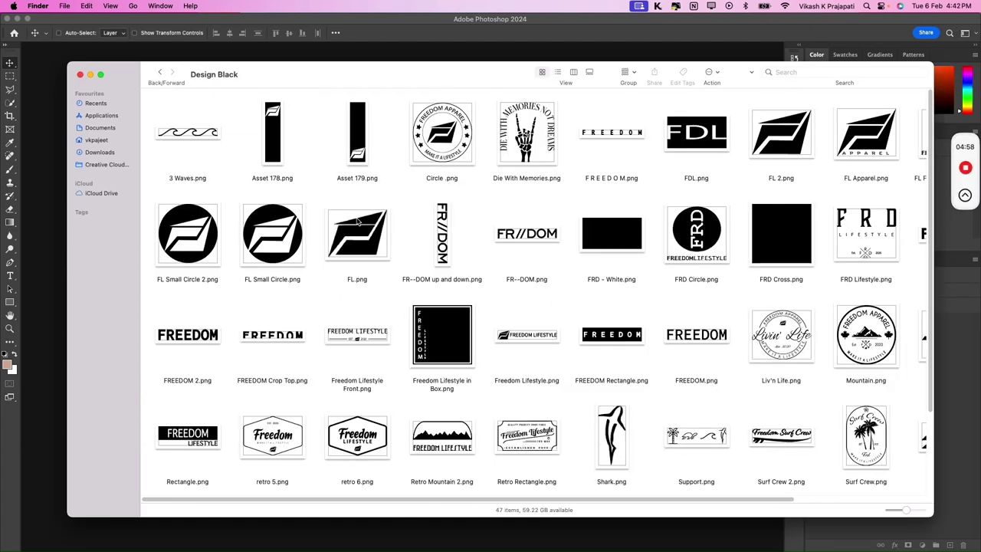
scroll(385, 253, "down", 3)
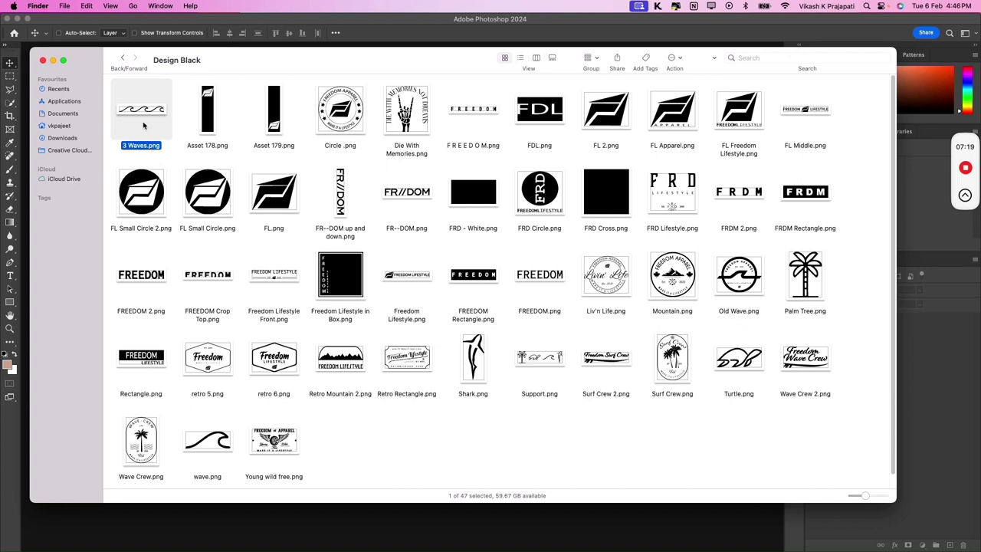
left_click_drag(182, 174, 183, 184)
left_click(349, 135)
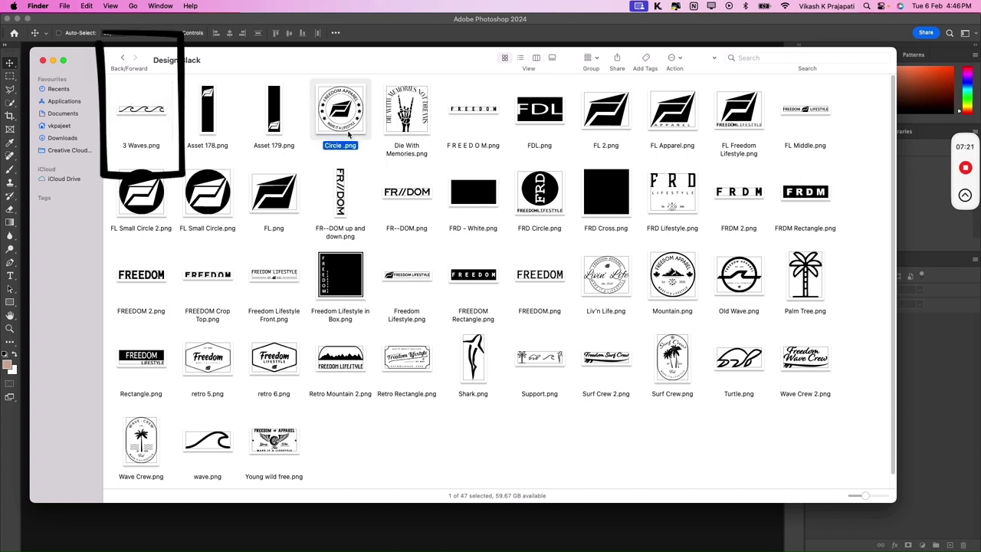
mouse_move(245, 227)
left_mouse_down()
mouse_move(178, 198)
mouse_move(244, 228)
left_mouse_up()
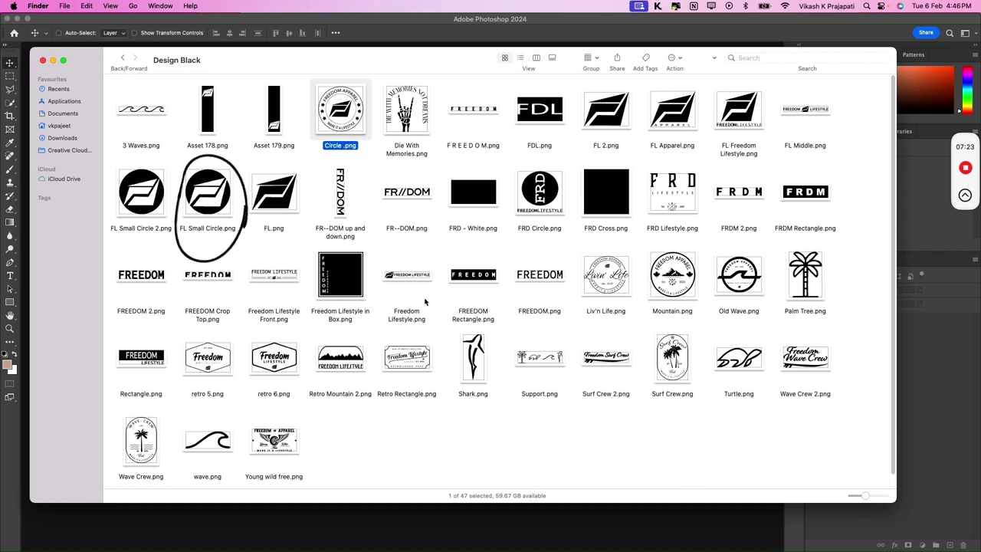
left_click(533, 439)
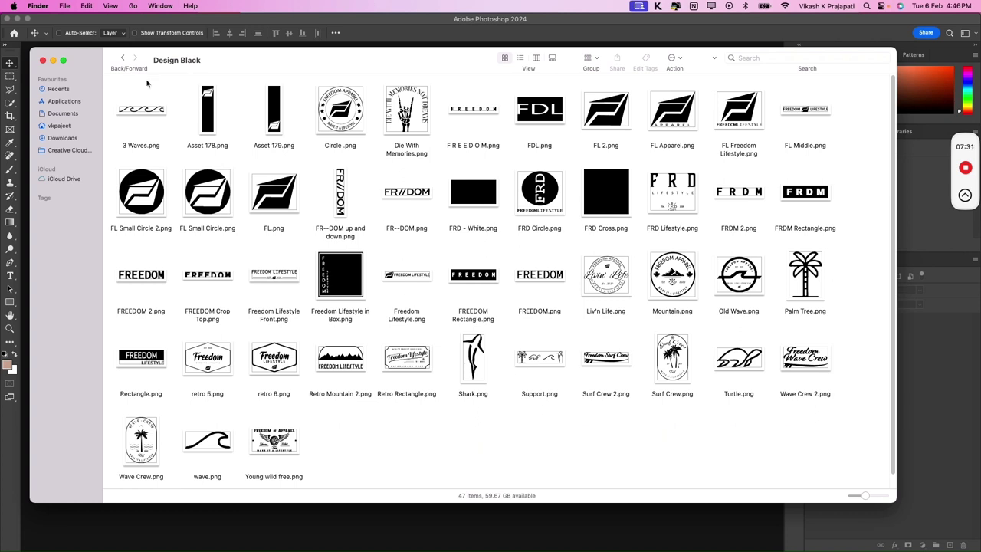
- Open the three Template PSDs together in Adobe Photoshop 2024
left_click(123, 58)
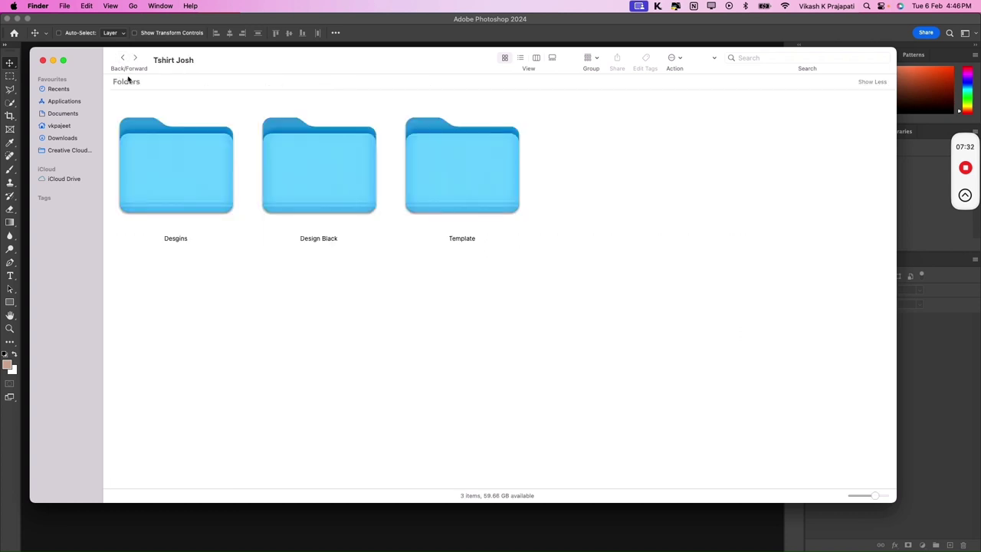
double_click(441, 174)
left_click_drag(857, 343, 192, 165)
right_click(215, 138)
mouse_move(276, 166)
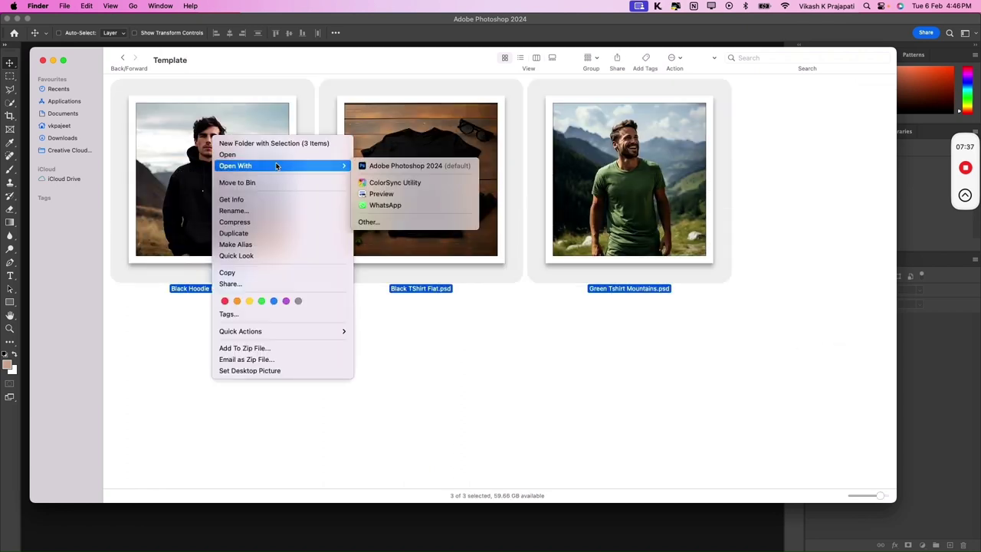
left_click(406, 166)
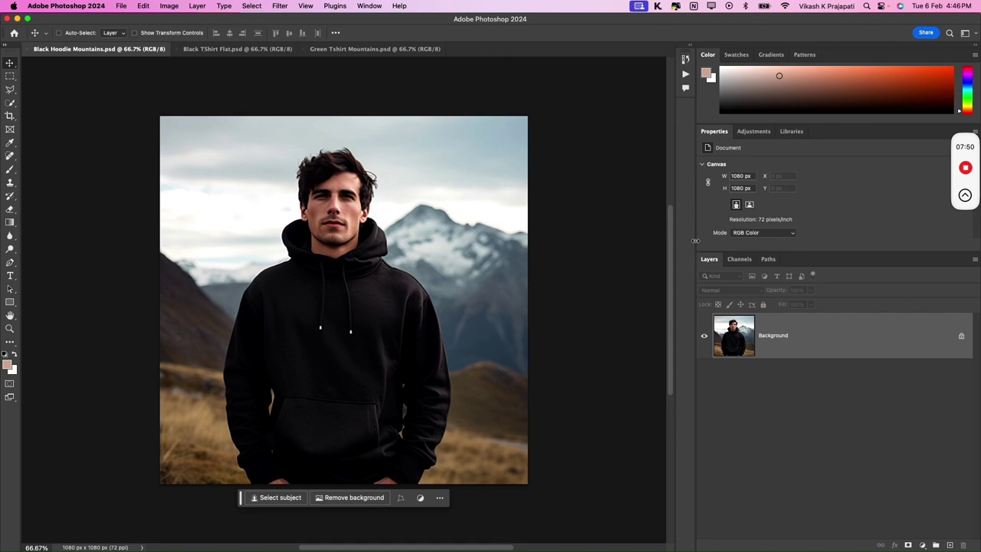
- Draw a tall rectangle over the hoodie photo with the Rectangle Tool
left_click_drag(694, 241, 652, 240)
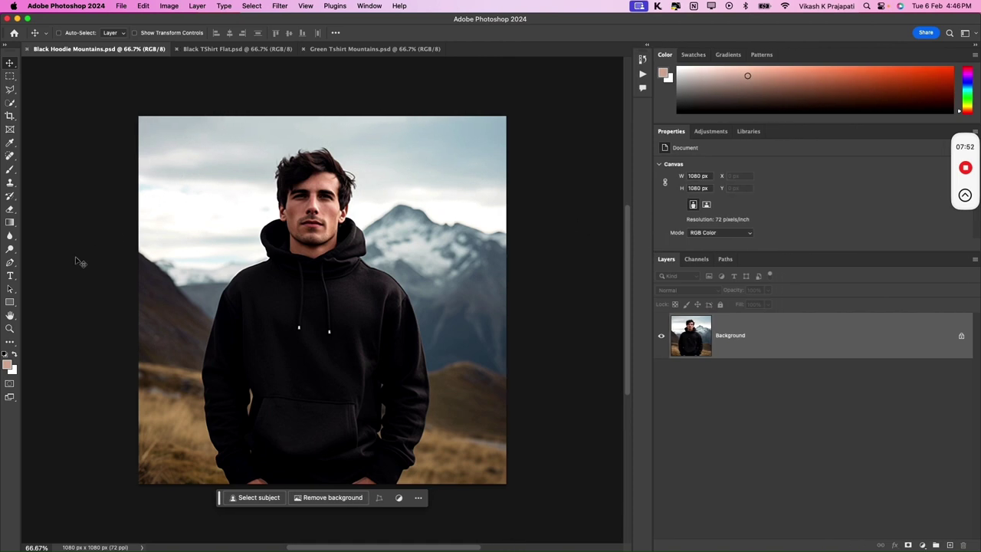
left_click(10, 302)
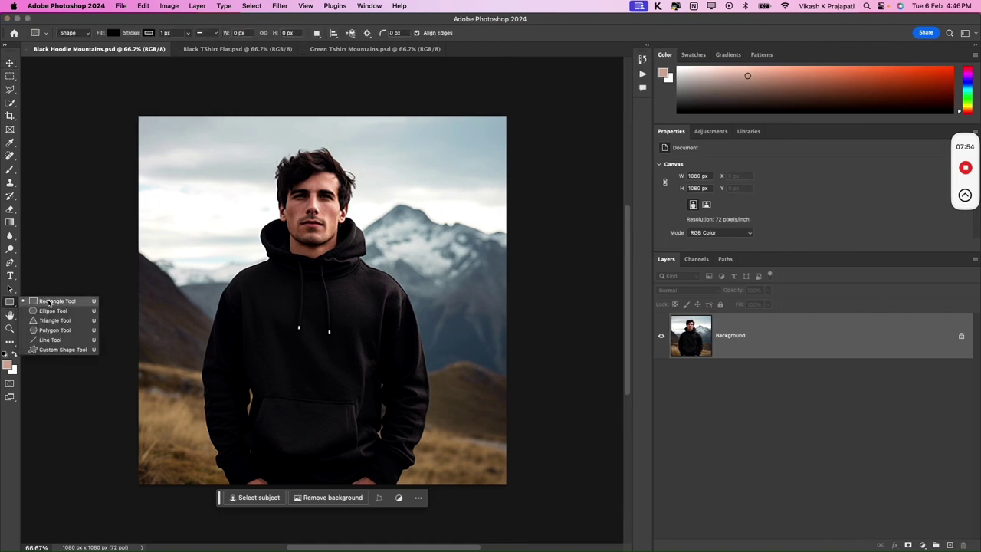
left_click(23, 302)
left_click_drag(186, 143, 440, 435)
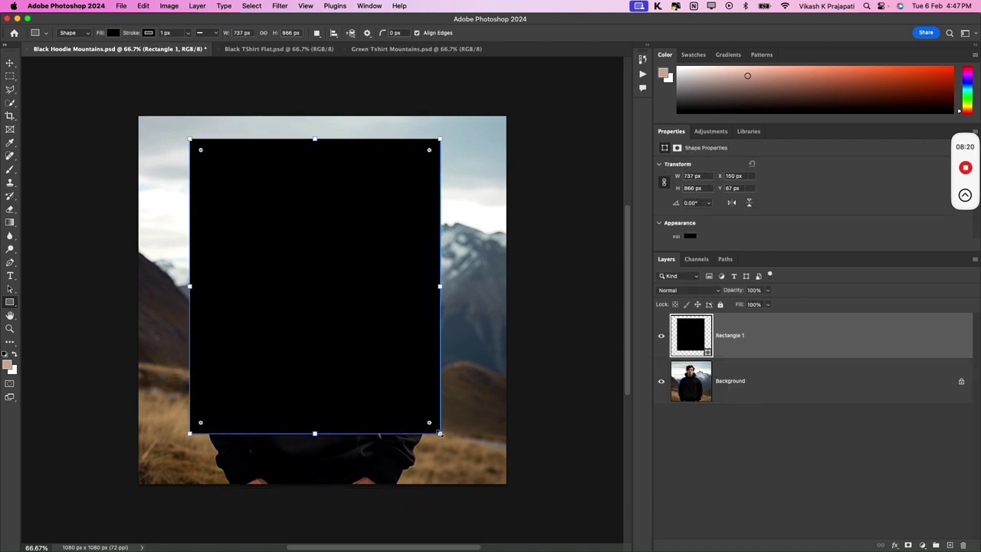
- Give the rectangle no stroke and a teal fill
left_click(690, 253)
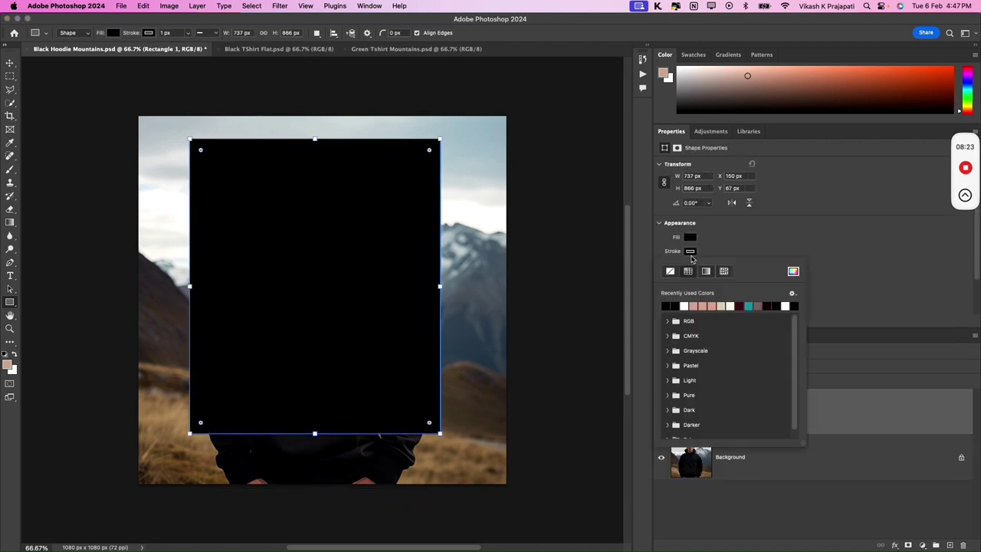
left_click(672, 275)
left_click(692, 237)
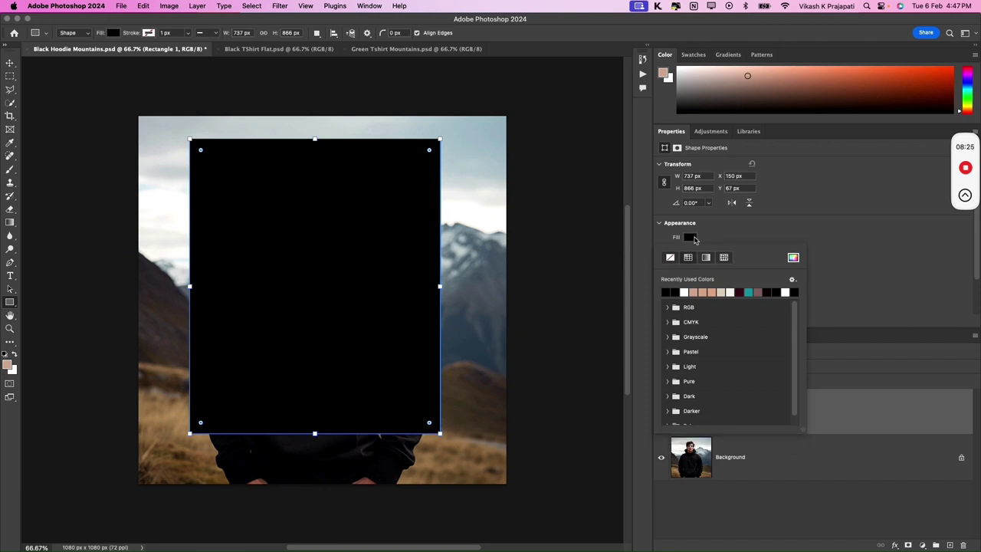
left_click(693, 238)
left_click(693, 242)
left_click(751, 291)
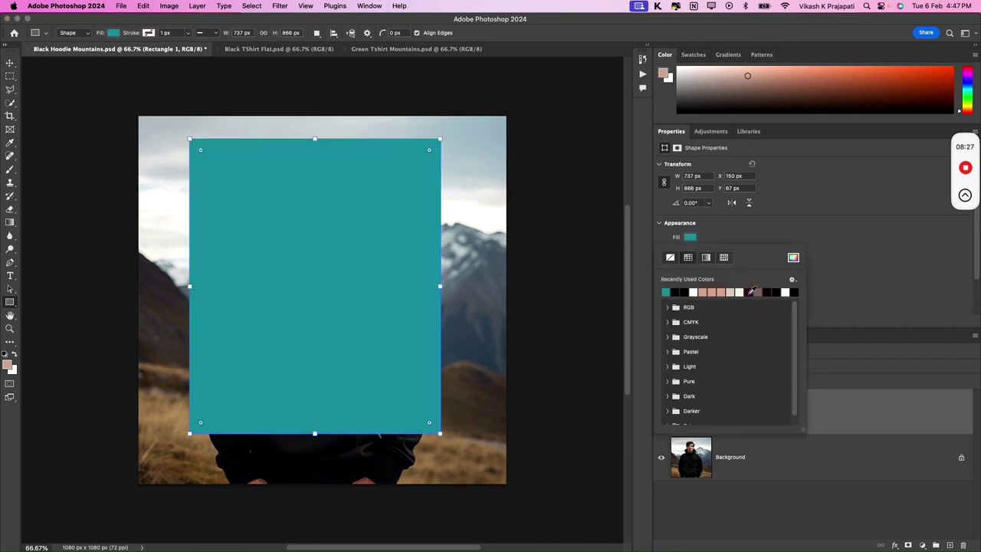
left_click(840, 410)
- Convert Rectangle 1 to a smart object and scale it to 45.51% on the hoodie's chest
right_click(756, 419)
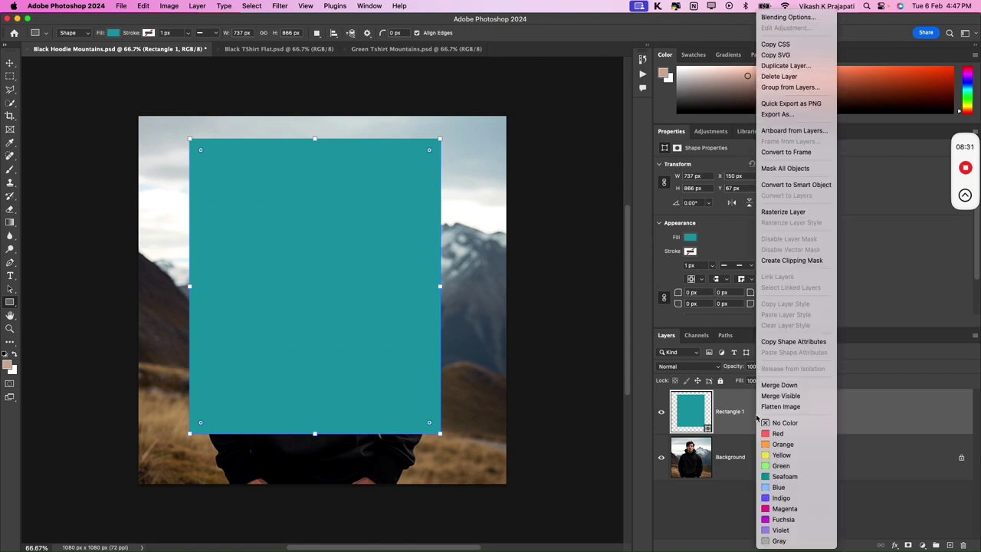
left_click(796, 184)
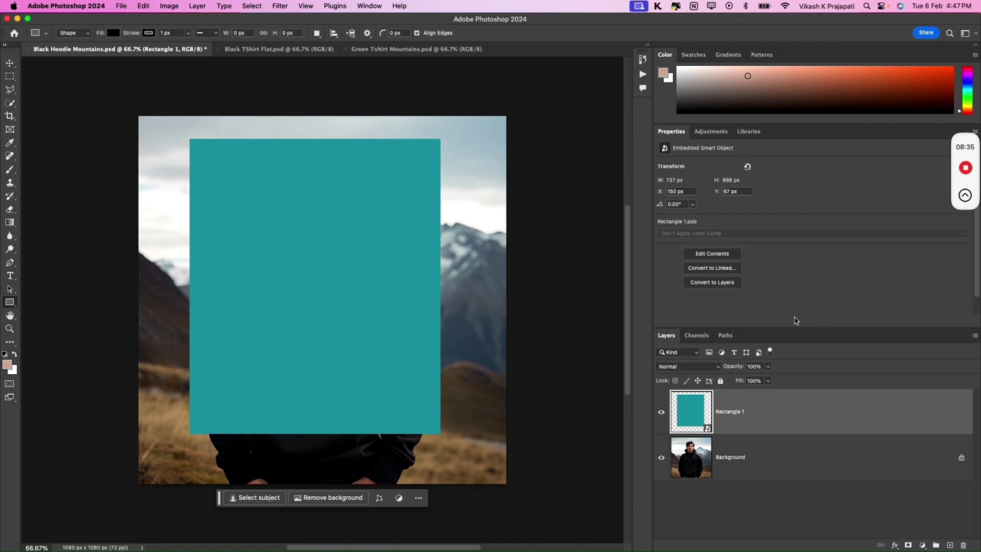
key("ctrl+t")
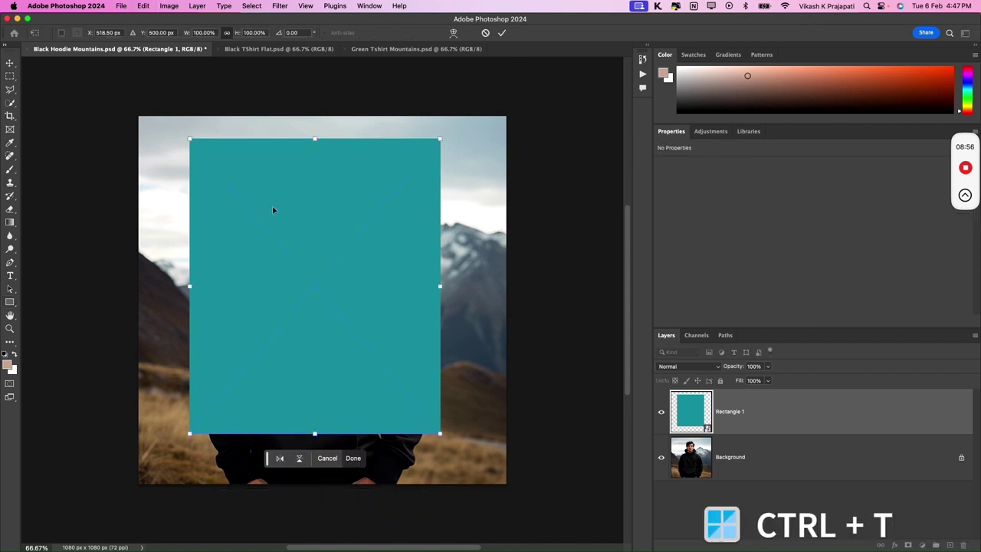
left_click_drag(316, 137, 333, 282)
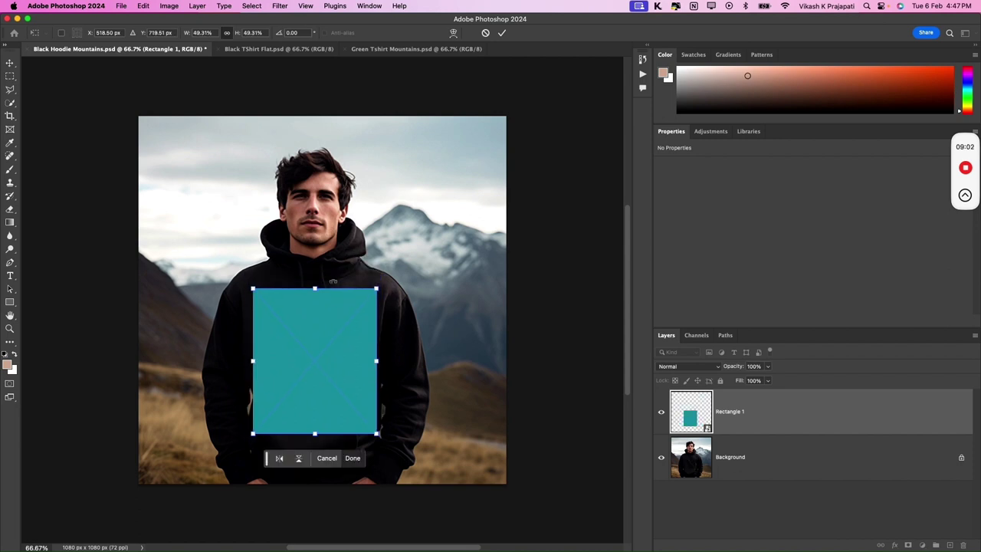
left_click_drag(314, 433, 314, 422)
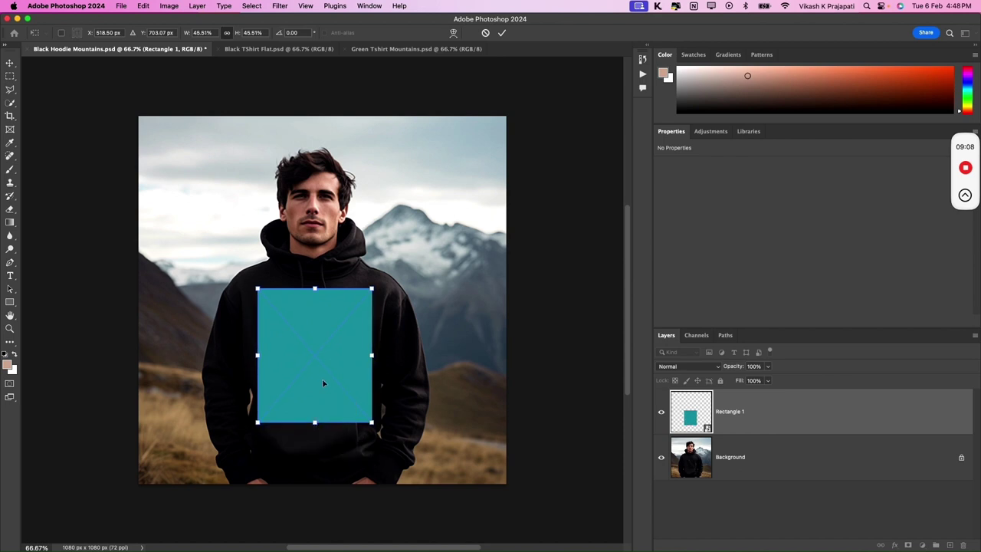
left_click_drag(324, 385, 322, 383)
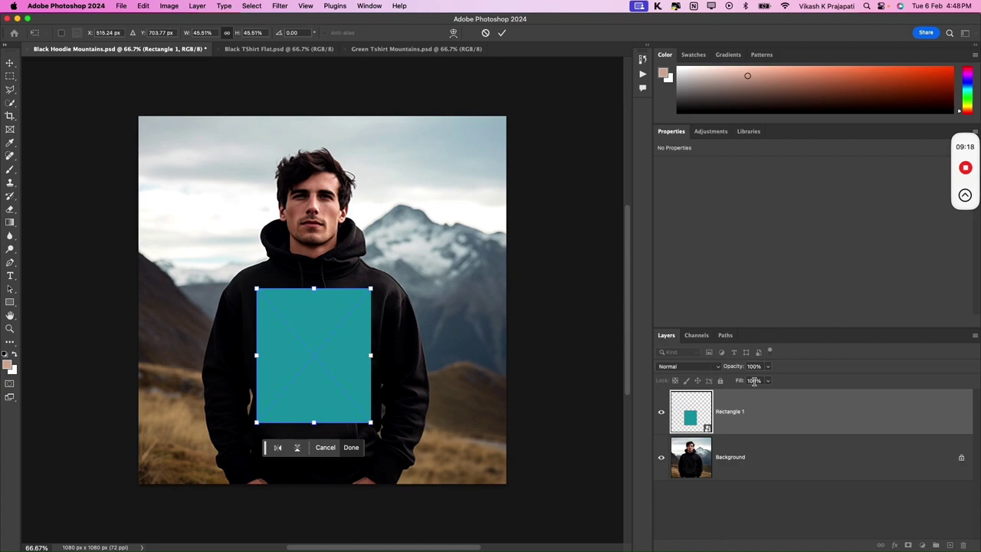
key("Return")
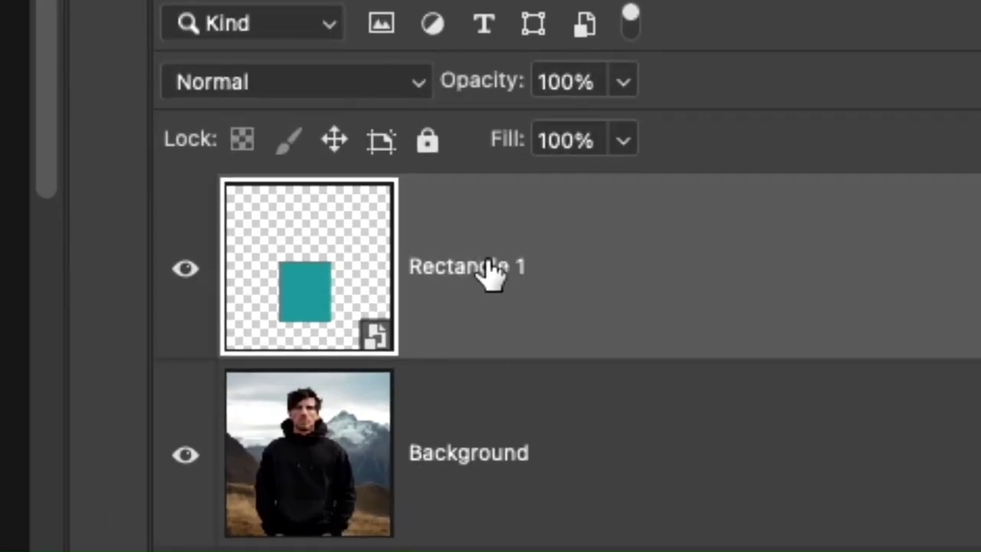
double_click(486, 266)
type("@desig")
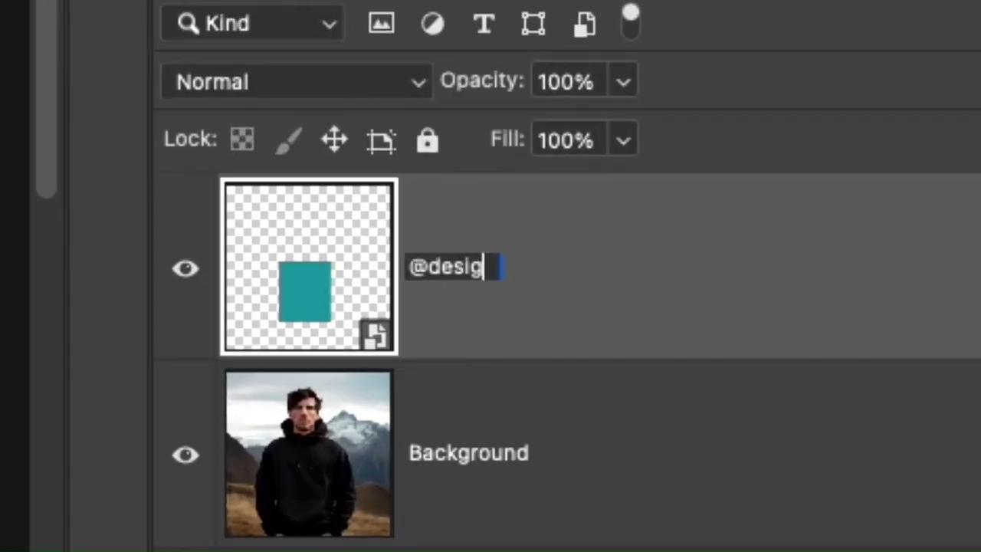
type("nb")
key("BackSpace")
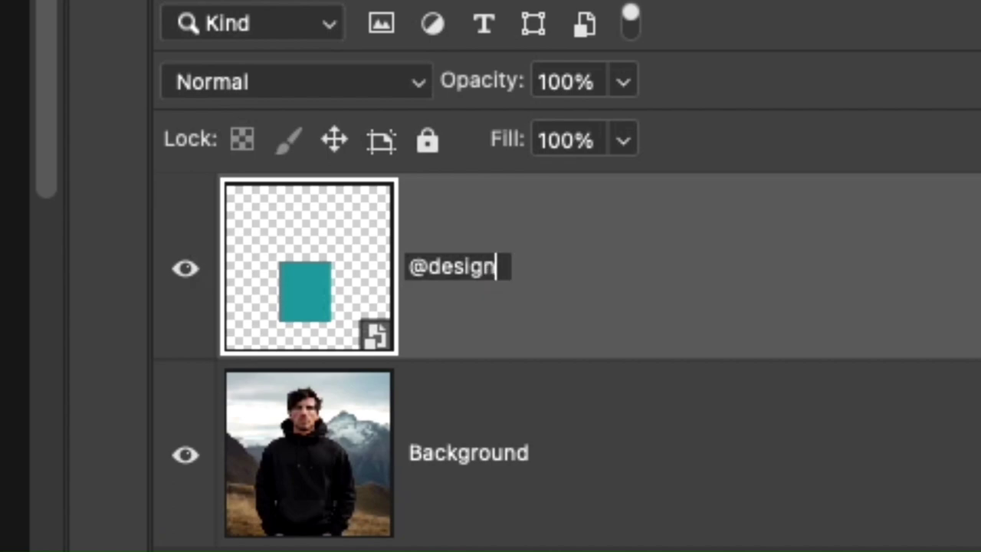
key("Return")
right_click(649, 276)
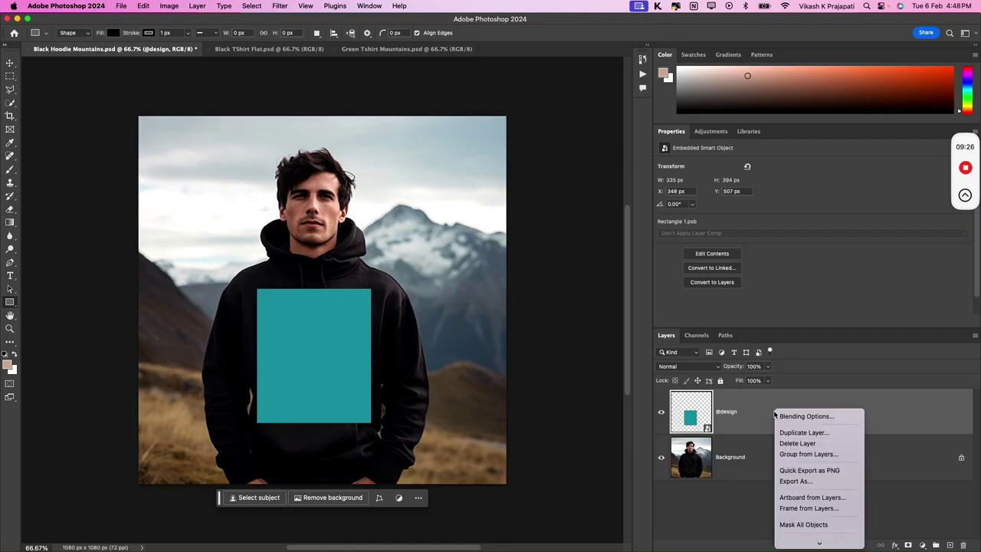
left_click(801, 432)
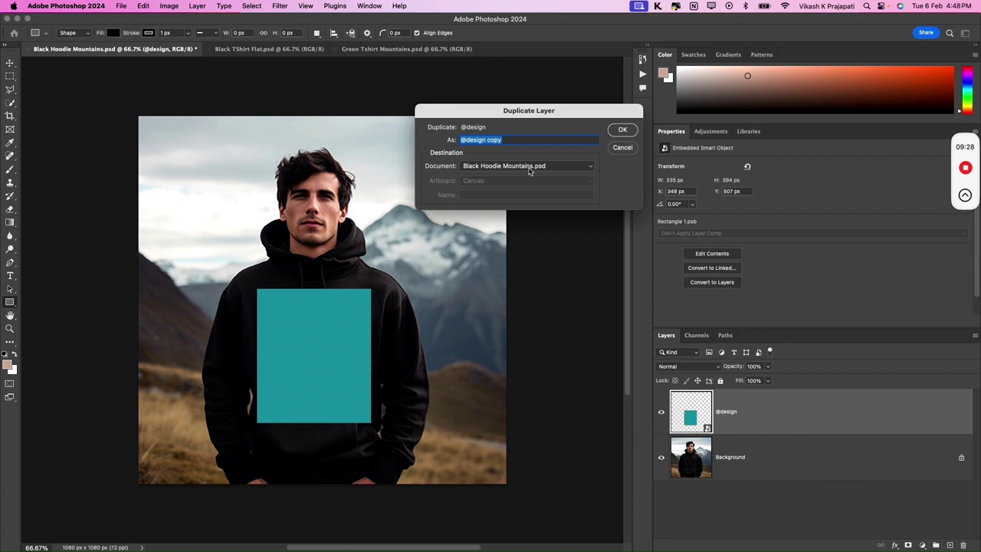
left_click(526, 167)
left_click(521, 173)
left_click(622, 130)
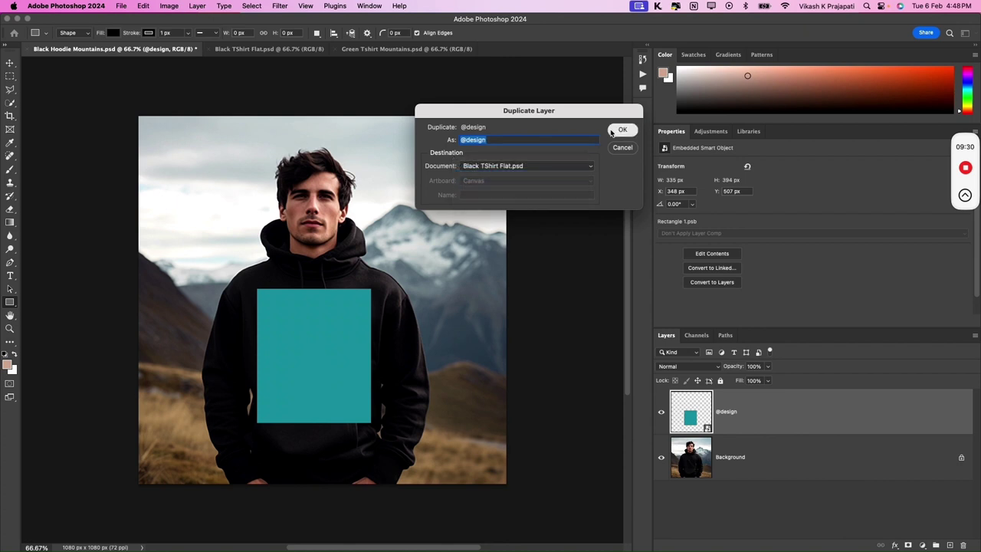
right_click(765, 399)
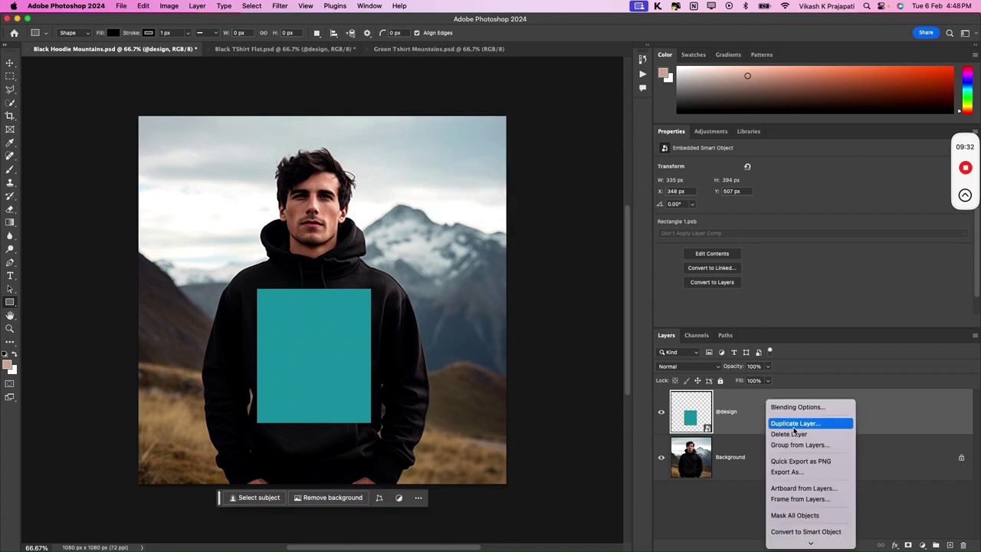
left_click(797, 422)
left_click(506, 170)
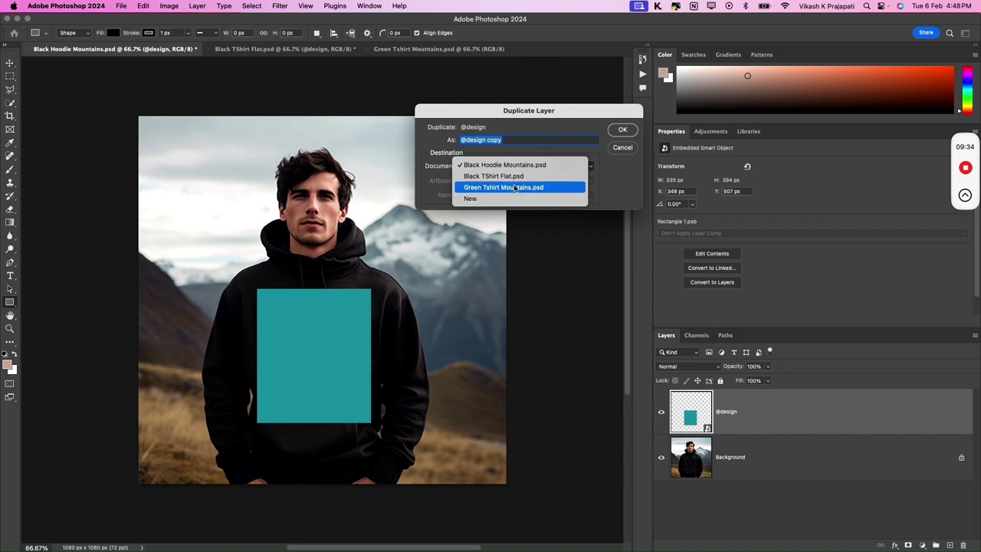
left_click(516, 187)
left_click(622, 130)
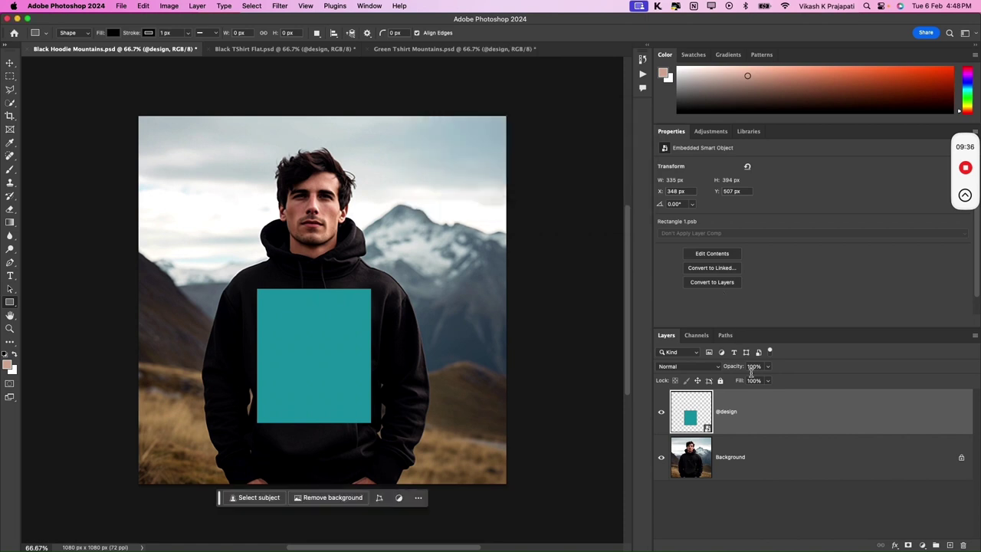
left_click(238, 49)
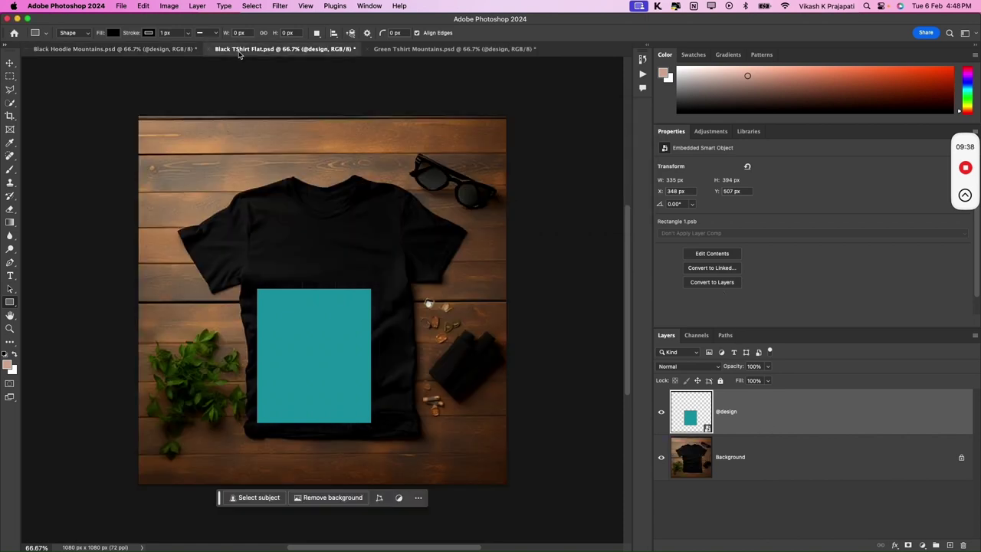
key("ctrl+t")
left_click_drag(314, 352, 357, 284)
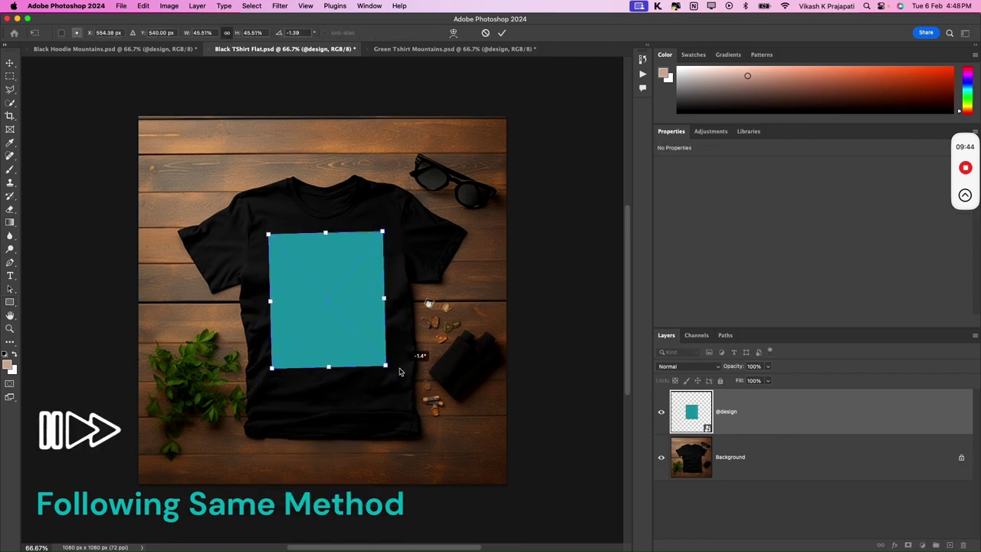
left_click_drag(401, 373, 402, 377)
left_click_drag(349, 301, 341, 301)
left_click_drag(391, 363, 402, 370)
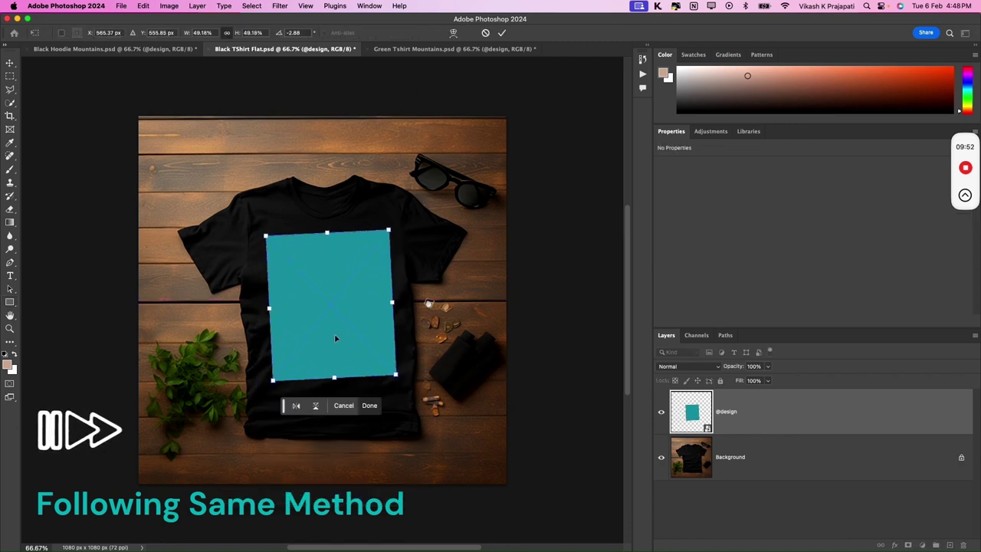
key("Return")
left_click(454, 49)
key("ctrl+t")
left_click_drag(320, 230, 330, 285)
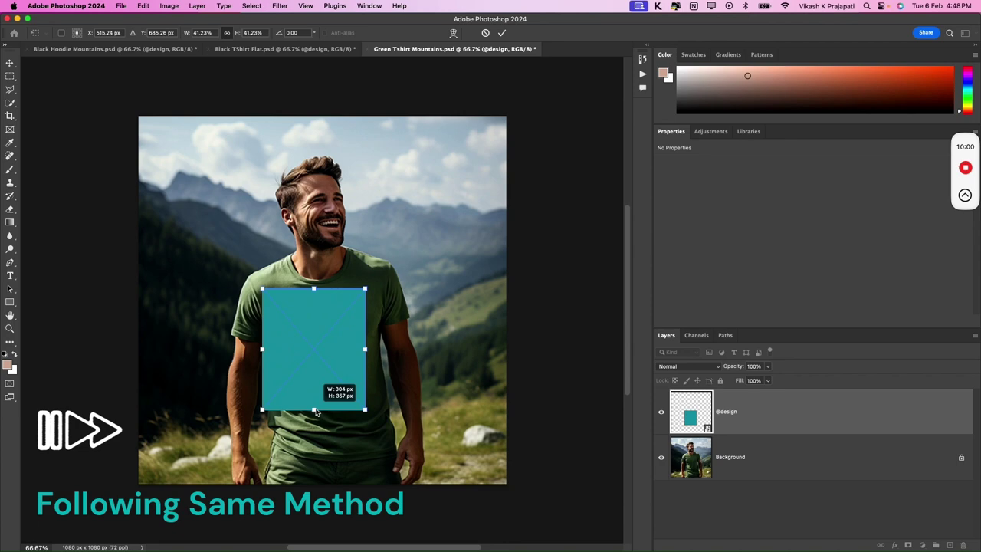
left_click_drag(338, 387, 325, 375)
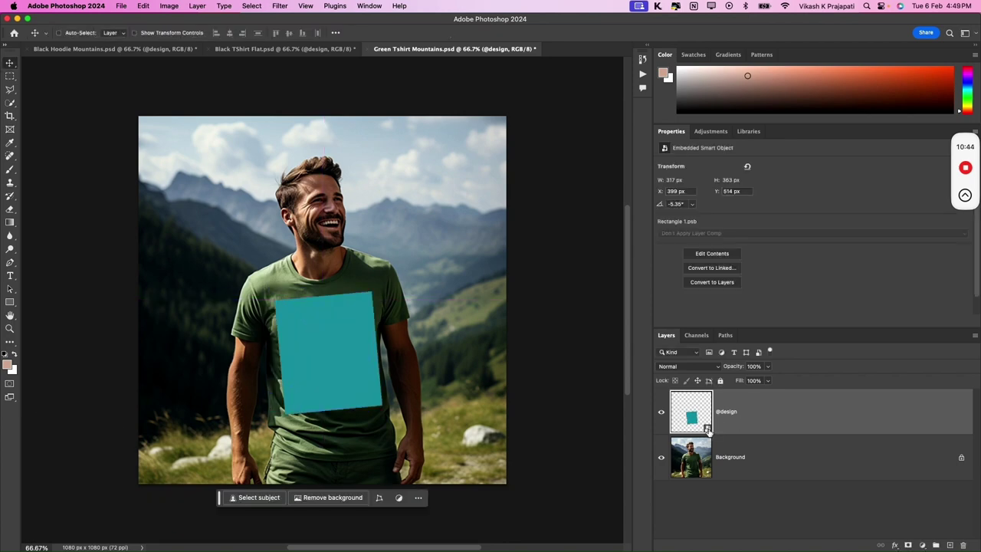
double_click(707, 430)
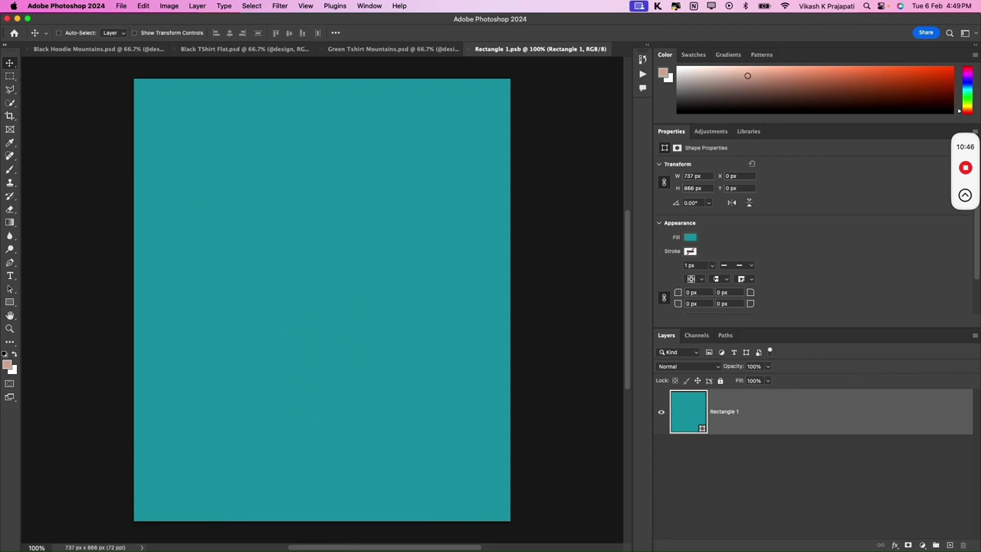
- In Finder, select FRD Lifestyle.png in Design Black, then return to the Tshirt Josh folder
key("ctrl+Up")
left_click(398, 148)
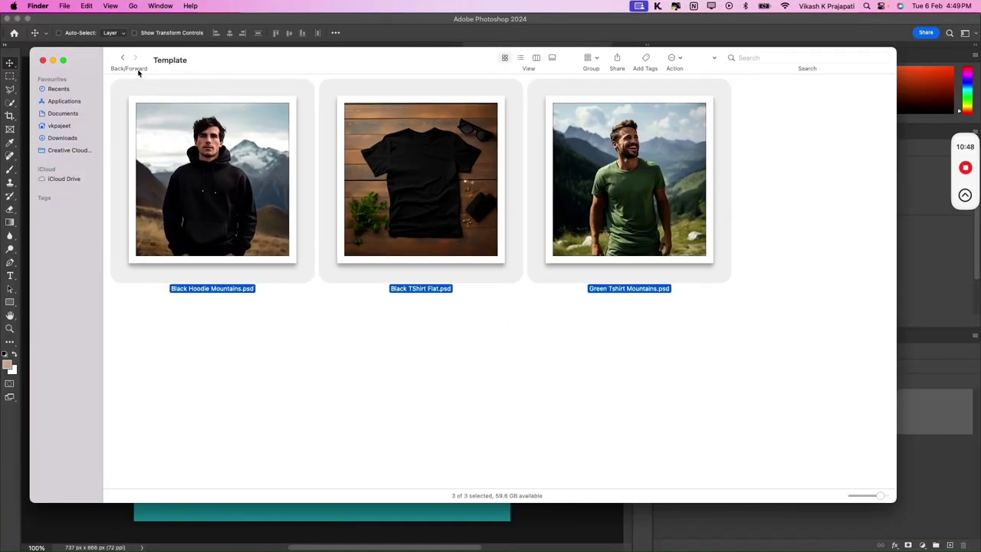
left_click(123, 62)
double_click(330, 176)
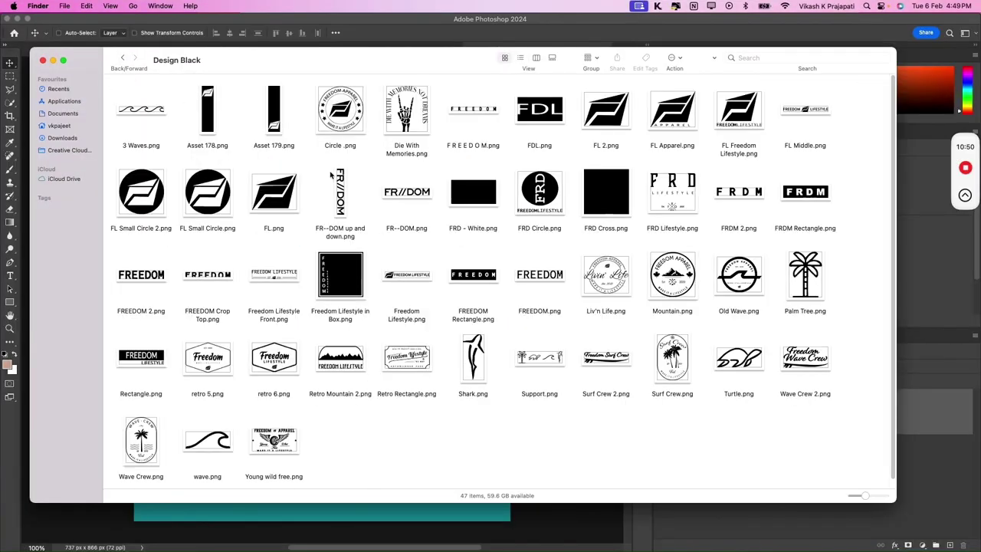
left_click(123, 59)
double_click(292, 200)
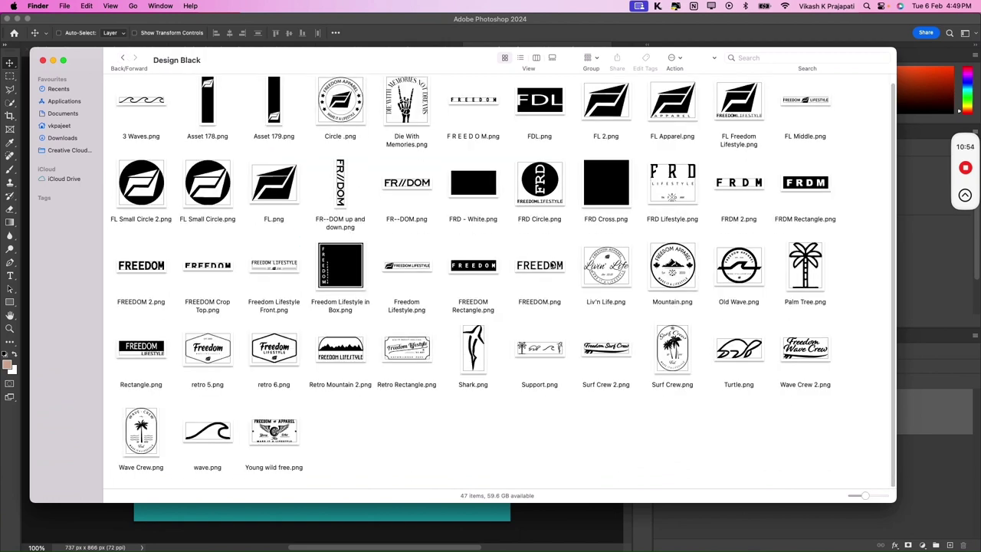
scroll(551, 265, "up", 1)
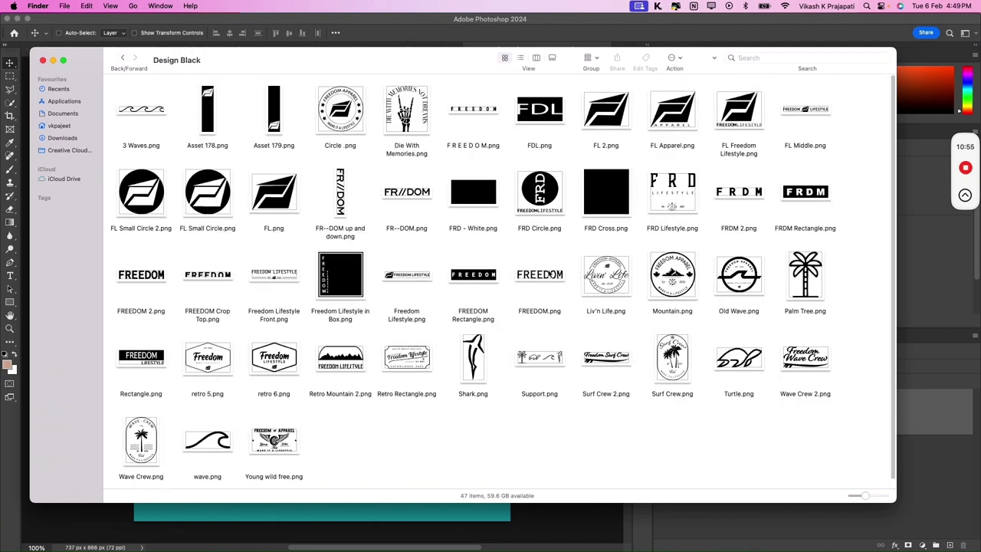
left_click(657, 196)
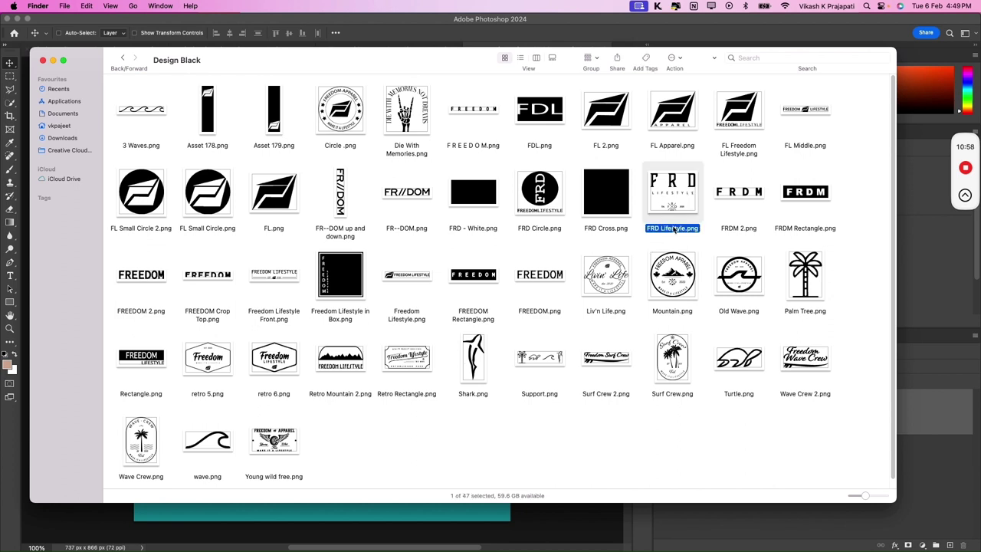
left_click(125, 60)
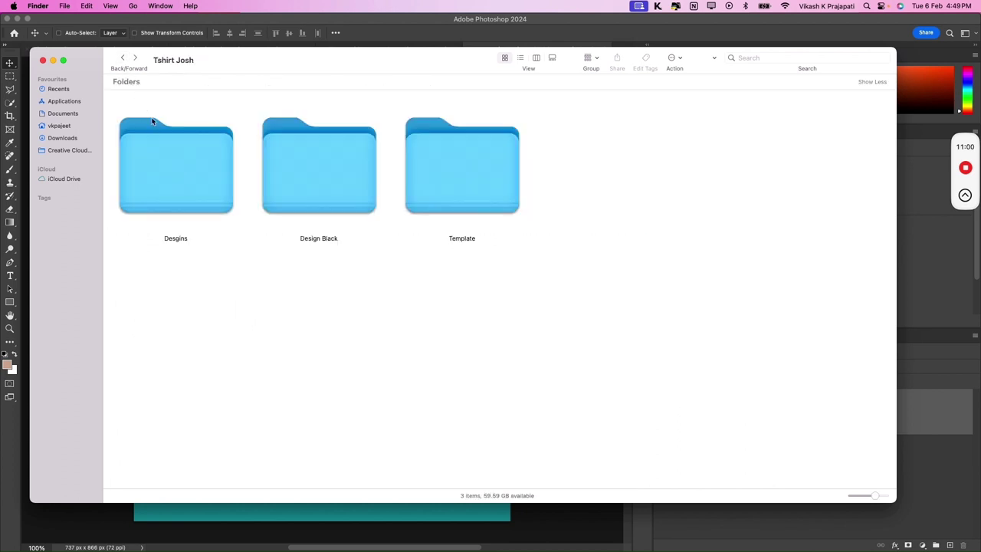
- Place FRD Lifestyle.png from the Designs folder into the Rectangle 1.psb contents
double_click(180, 157)
left_click(223, 233)
left_click_drag(222, 234, 285, 508)
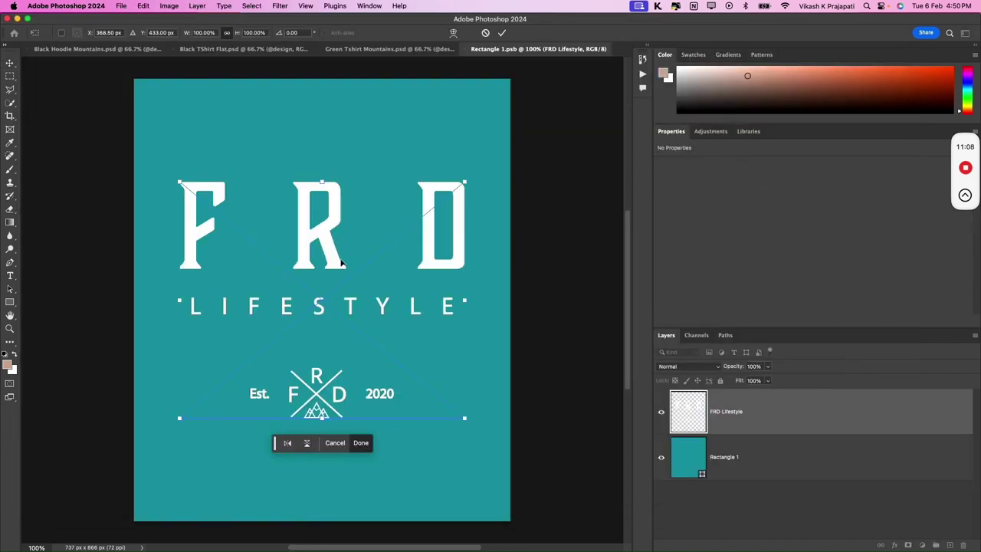
key("Return")
- Enlarge the logo to fill the width, hide the teal Rectangle 1 layer, then save and close
key("ctrl+t")
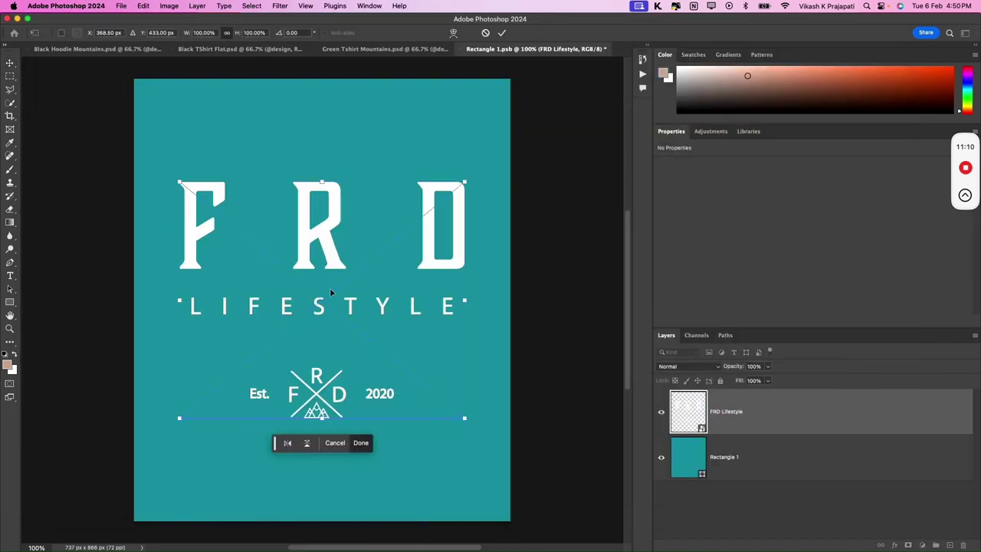
left_click_drag(329, 287, 334, 190)
left_click_drag(465, 320, 502, 351)
left_click_drag(180, 354, 144, 390)
key("Return")
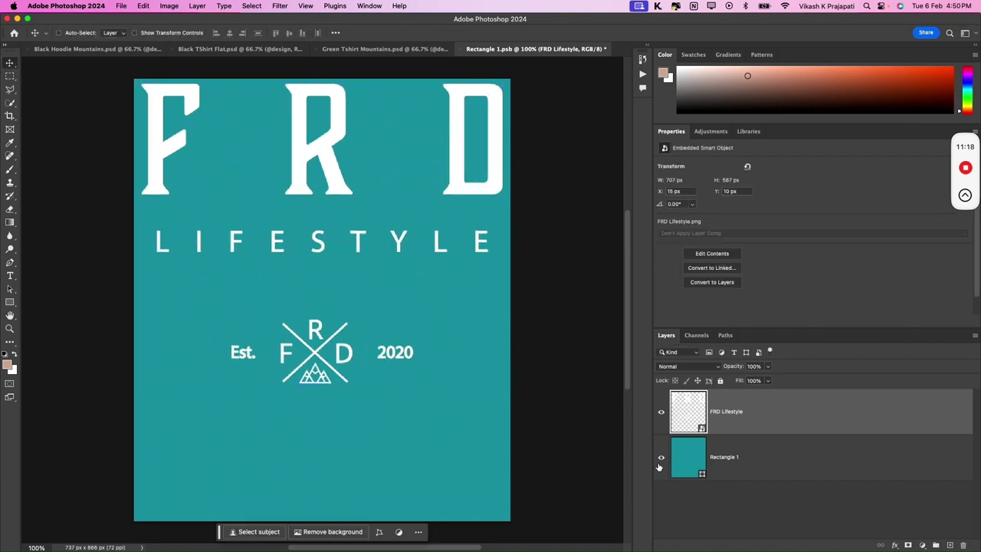
left_click(661, 458)
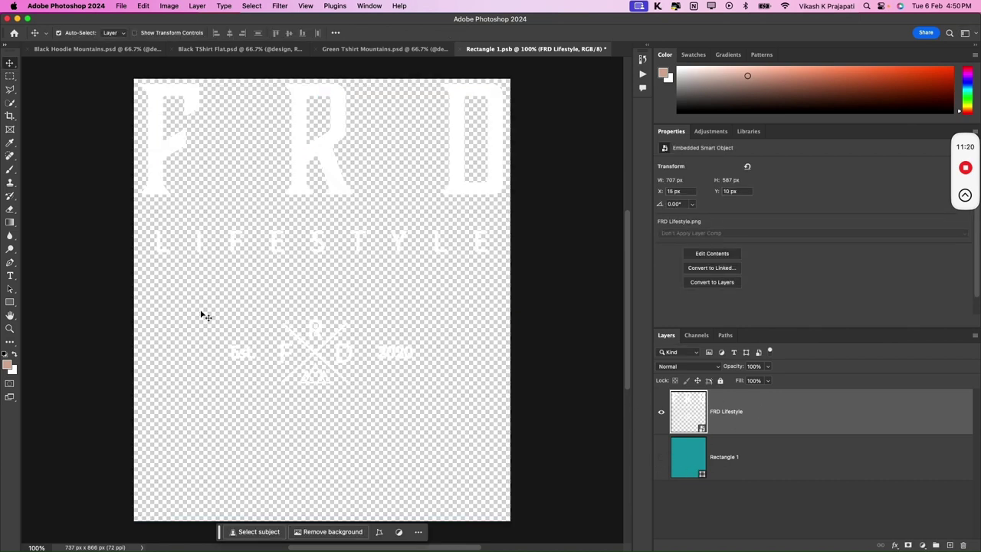
key("ctrl+s")
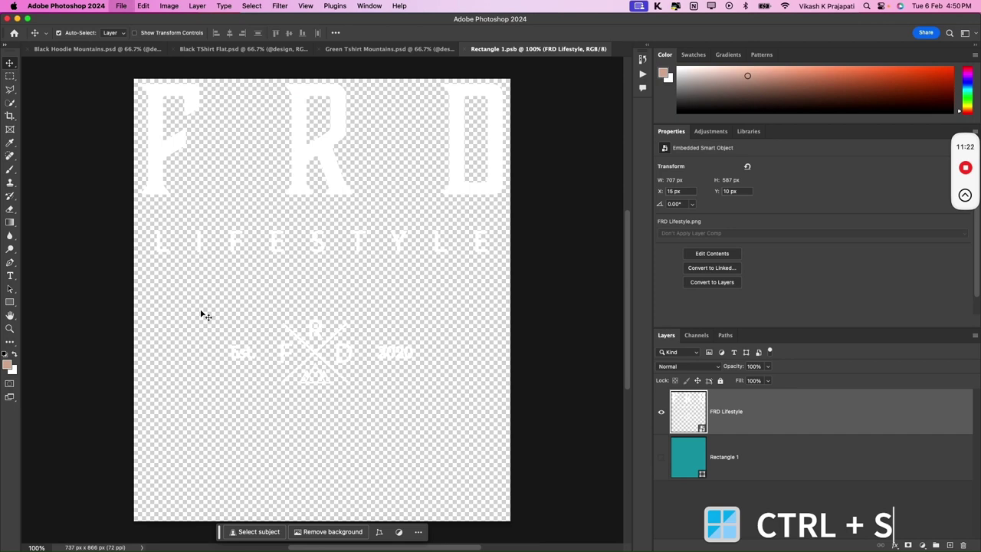
key("ctrl+w")
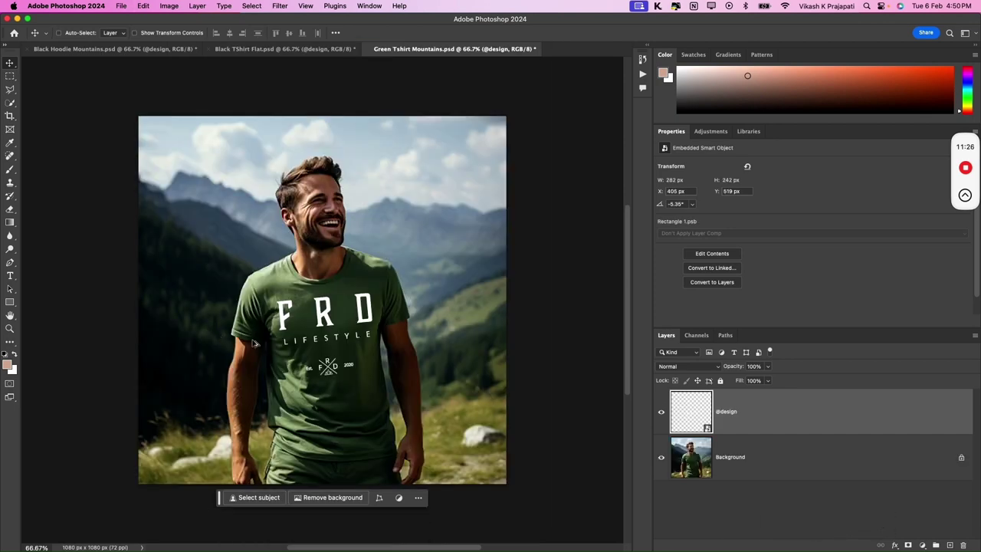
scroll(256, 344, "up", 5)
scroll(164, 306, "right", 3)
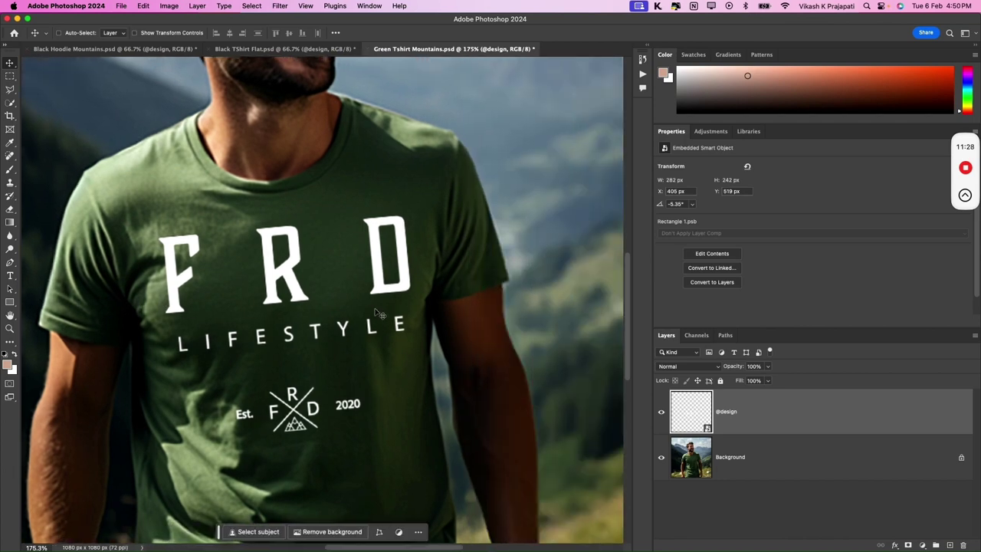
scroll(231, 308, "up", 8)
scroll(231, 308, "down", 6)
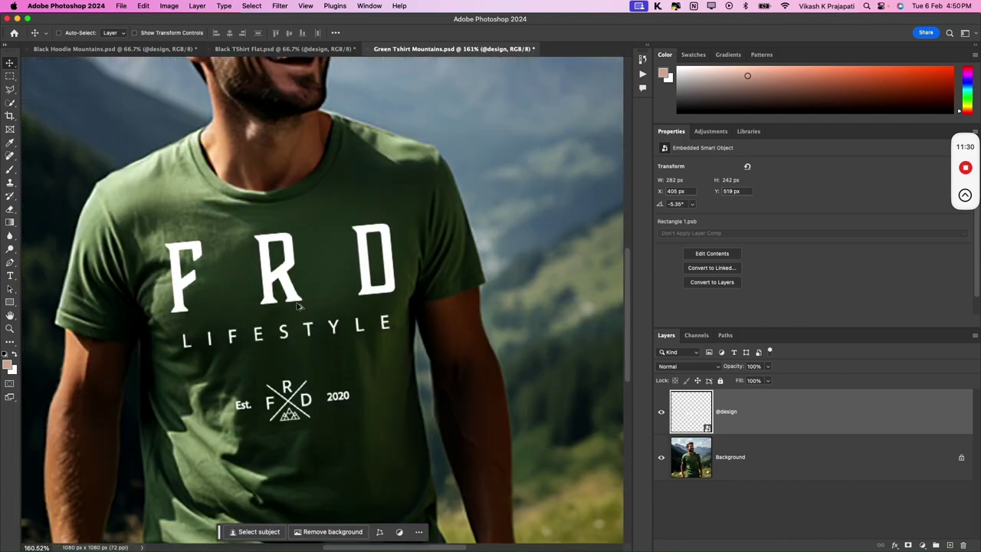
scroll(241, 287, "down", 2)
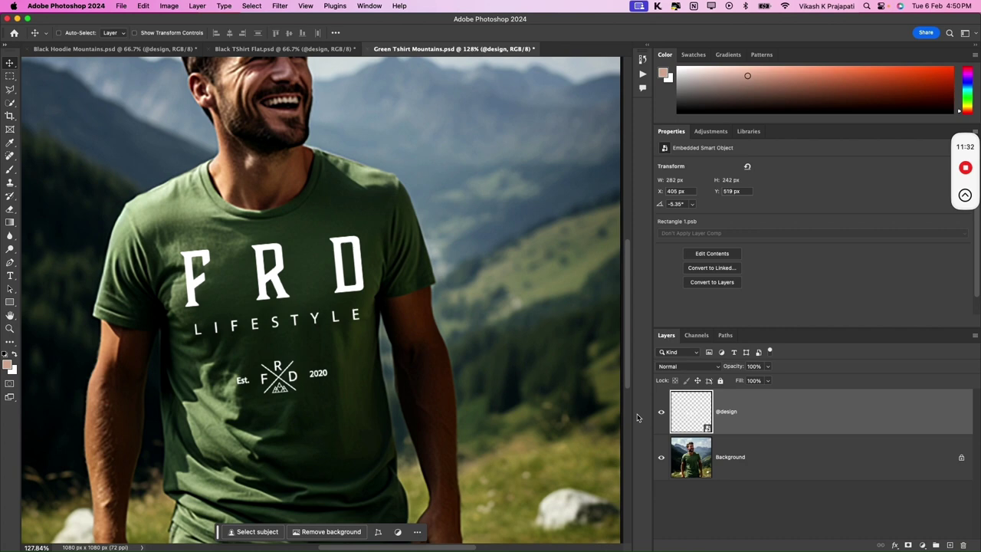
scroll(349, 435, "down", 2)
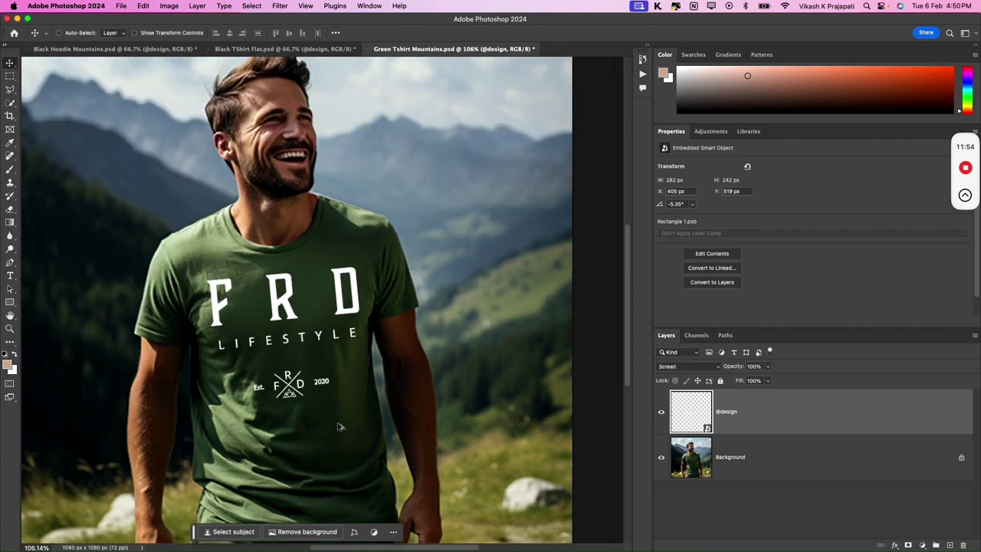
left_click(774, 469)
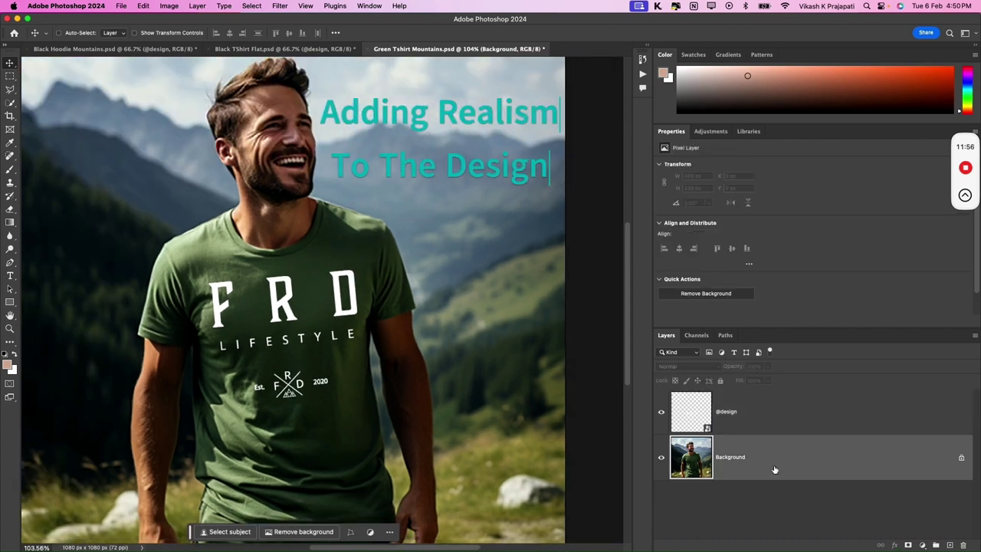
key("ctrl+j")
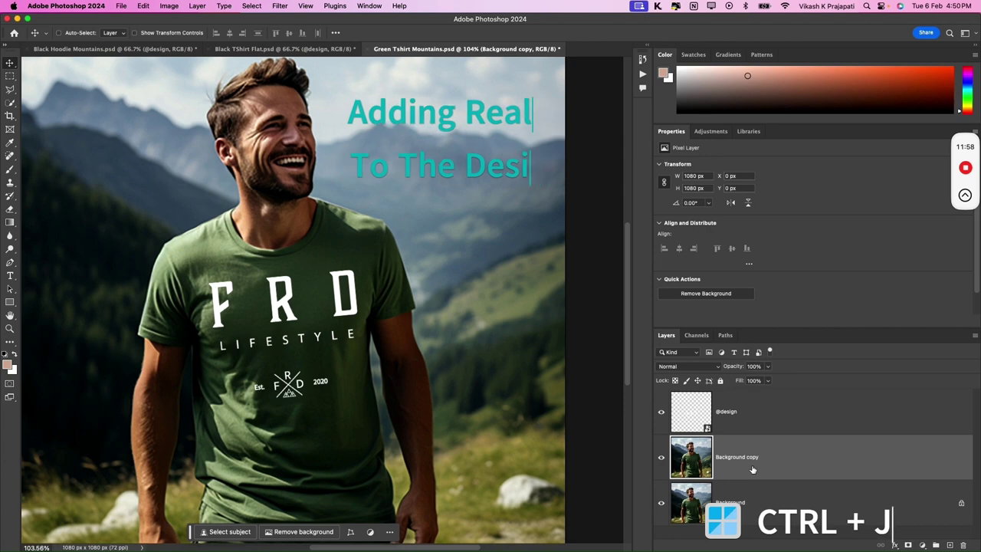
left_click_drag(751, 472, 736, 420)
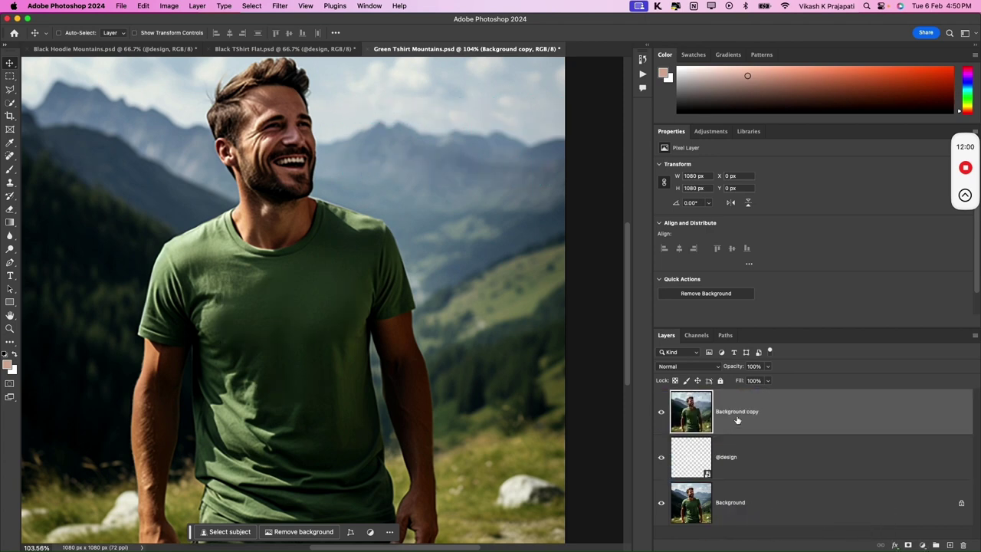
right_click(792, 413)
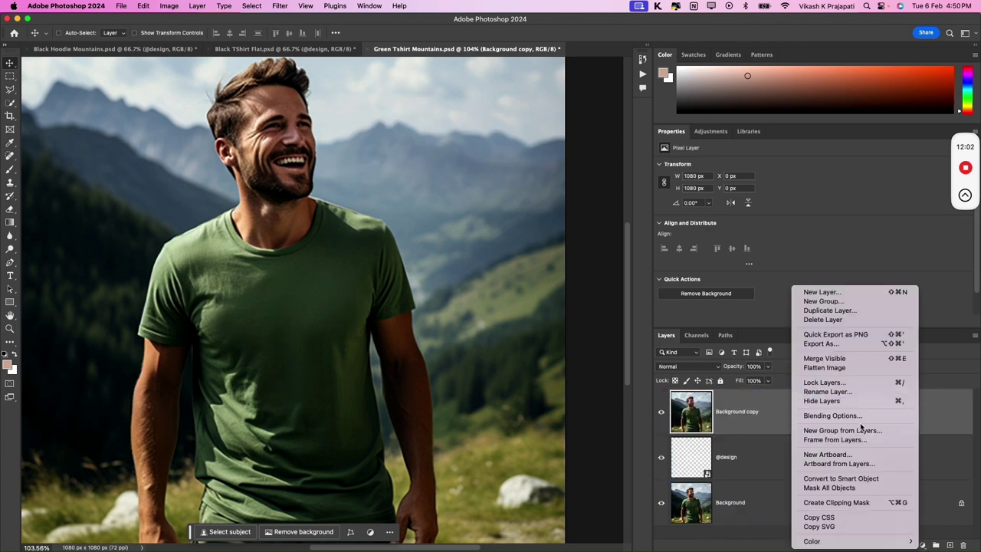
left_click(841, 503)
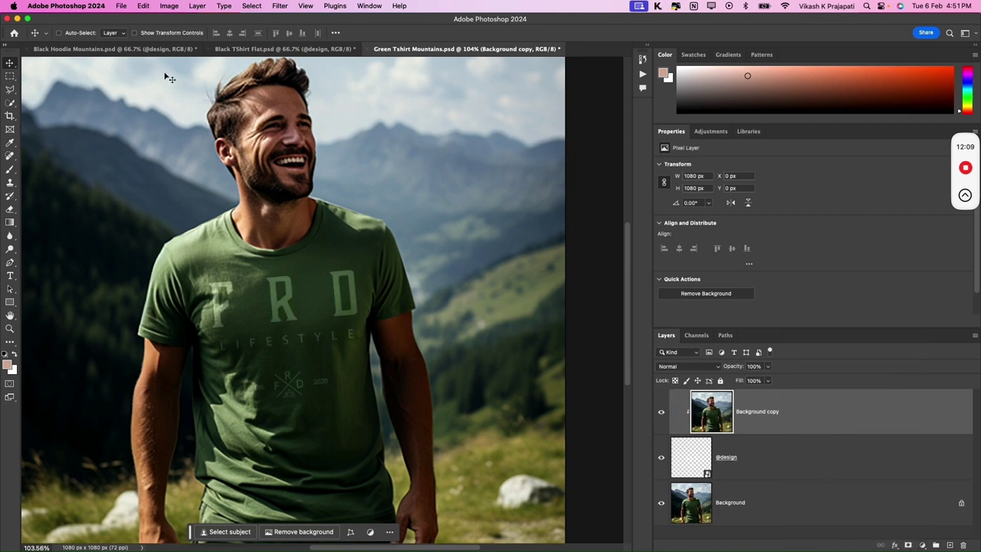
- Desaturate the photo copy and set its blend mode to Hard Light
left_click(167, 7)
mouse_move(185, 34)
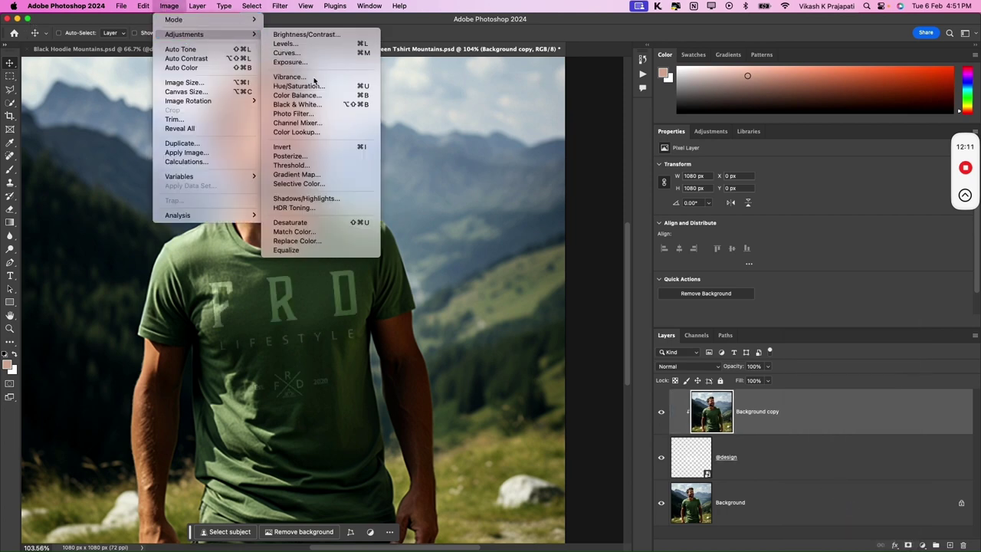
left_click(299, 221)
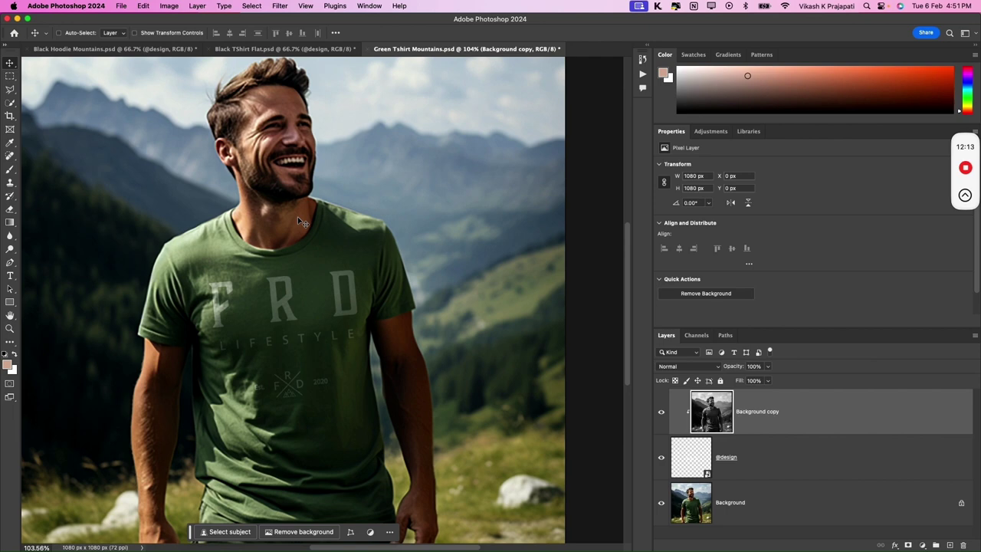
left_click(674, 368)
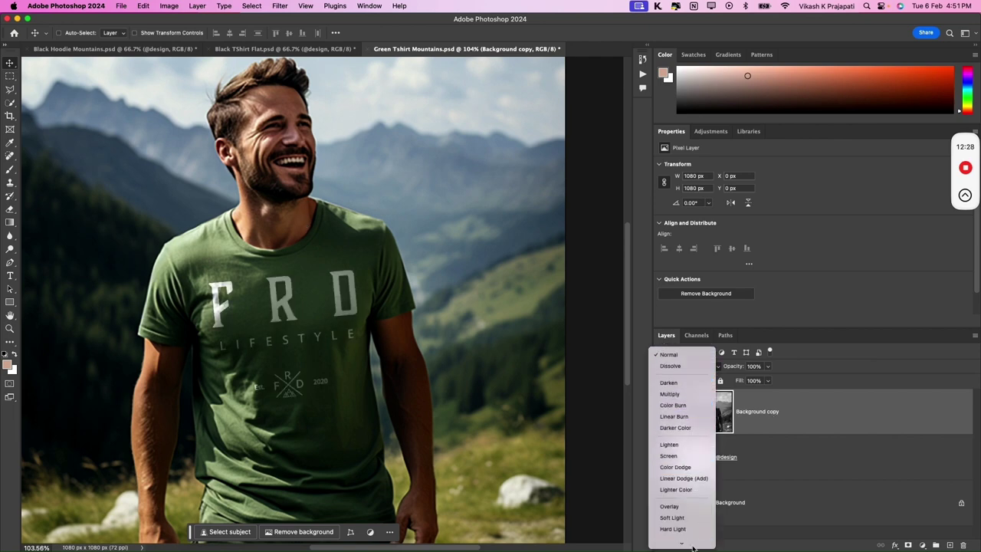
left_click(668, 440)
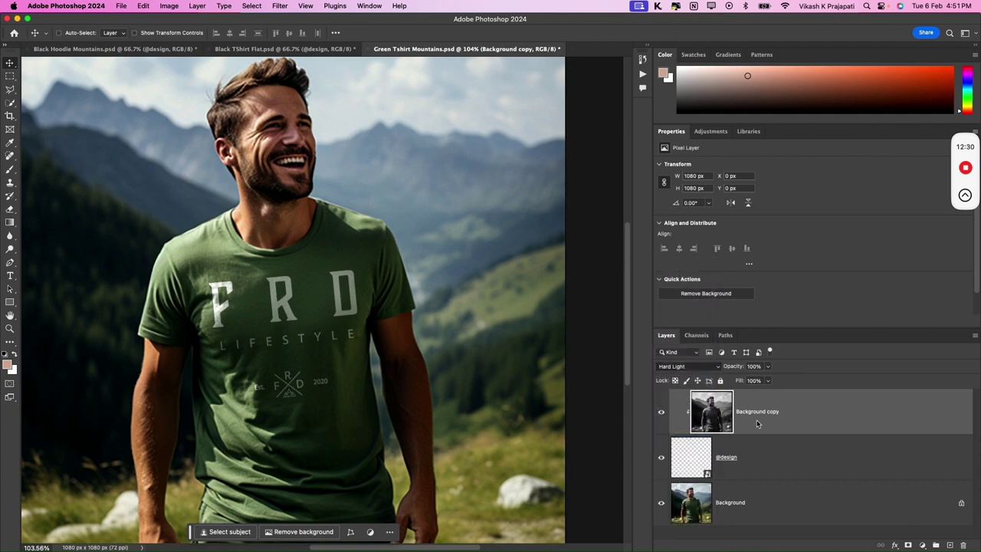
- Set the copy's Levels white input to 214 and bring the shirt print into view
key("ctrl+l")
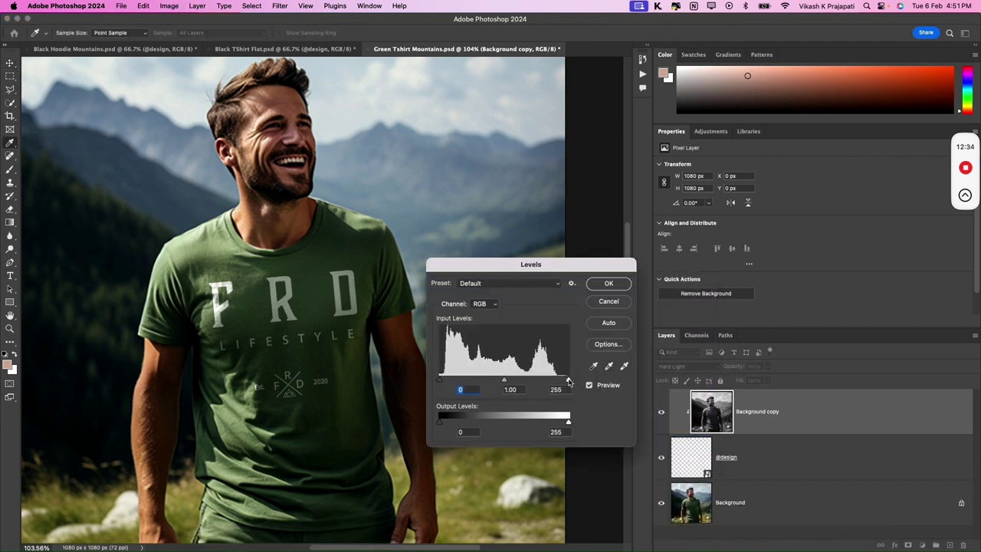
left_click_drag(568, 381, 453, 389)
left_click(608, 283)
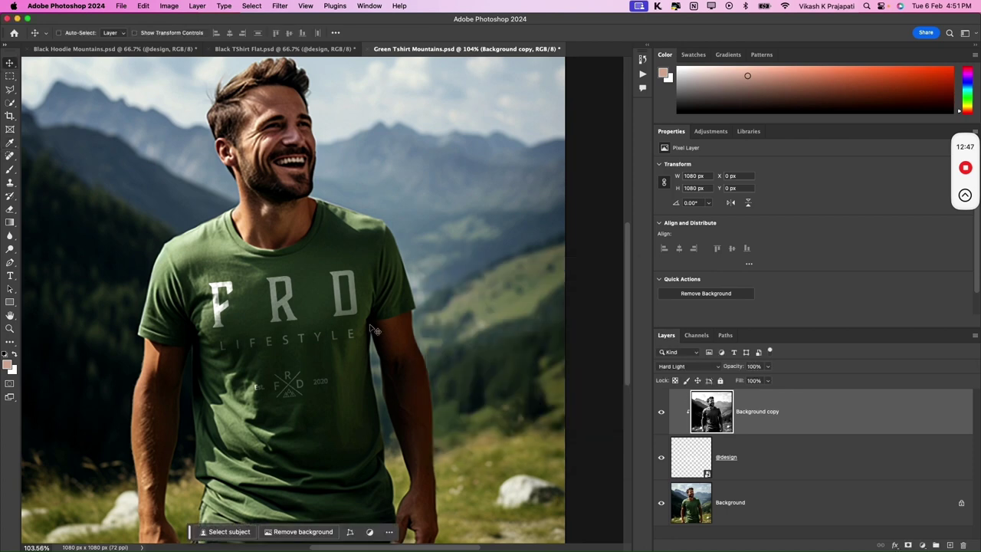
key("v")
scroll(292, 319, "up", 5)
scroll(292, 319, "down", 2)
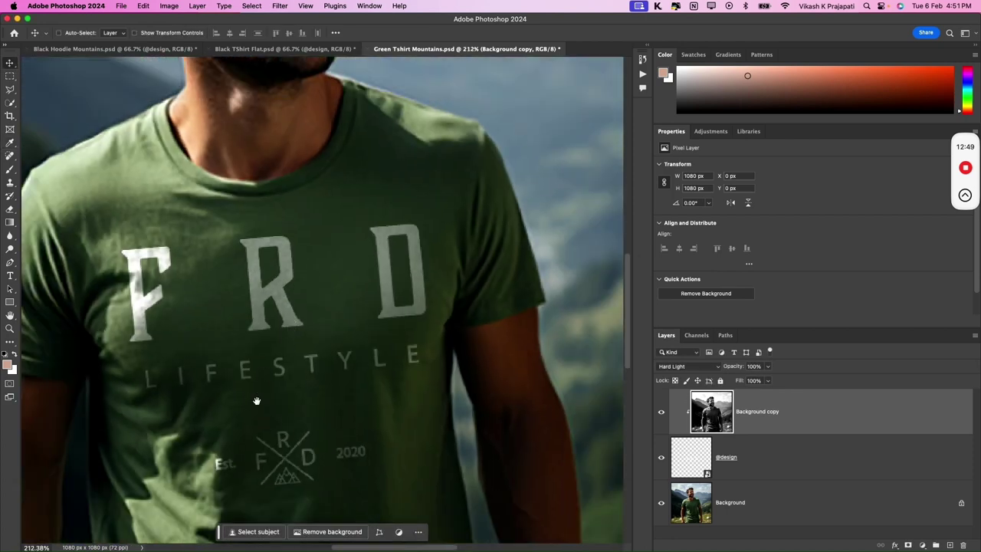
left_click_drag(257, 401, 266, 349)
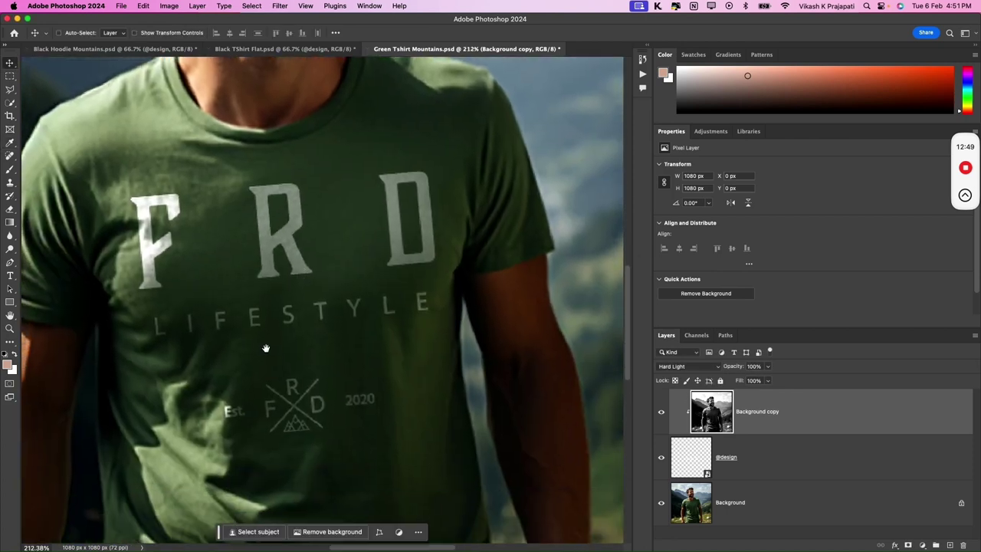
- Toggle the greyscale copy off and on to compare the print, then select the design layer
left_click(661, 412)
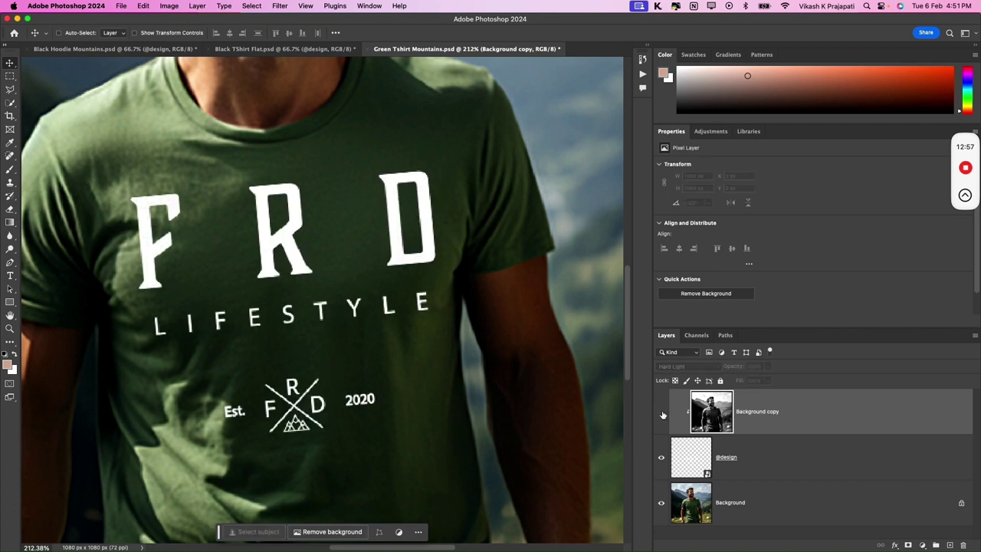
left_click(661, 412)
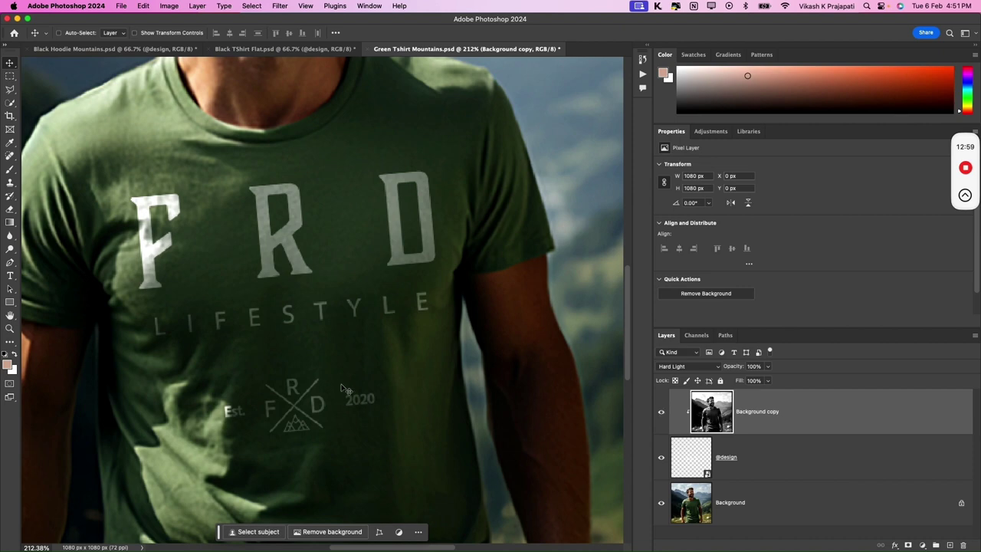
scroll(342, 387, "down", 5)
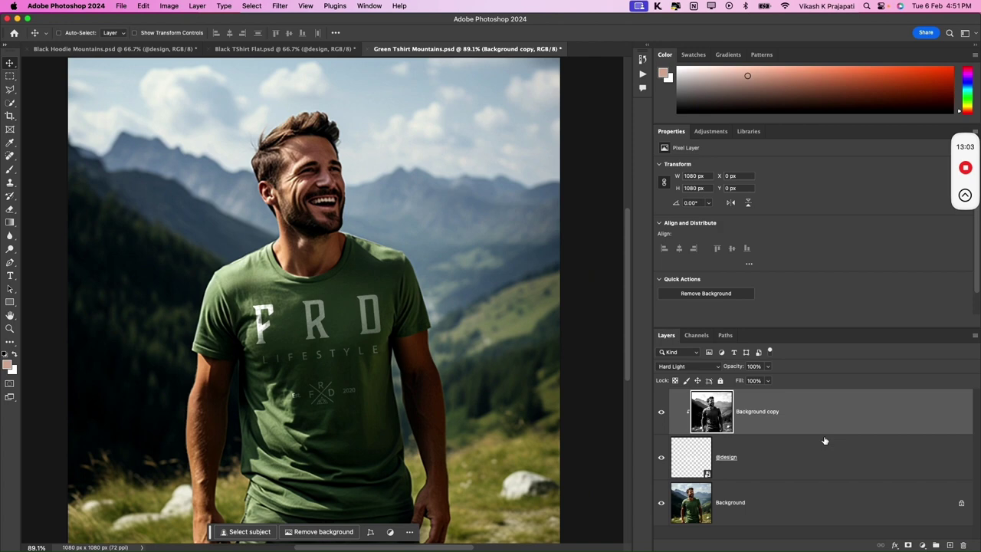
left_click(755, 462)
- Save the green mockup and select the photo layer in the Black TShirt Flat mockup
key("ctrl+s")
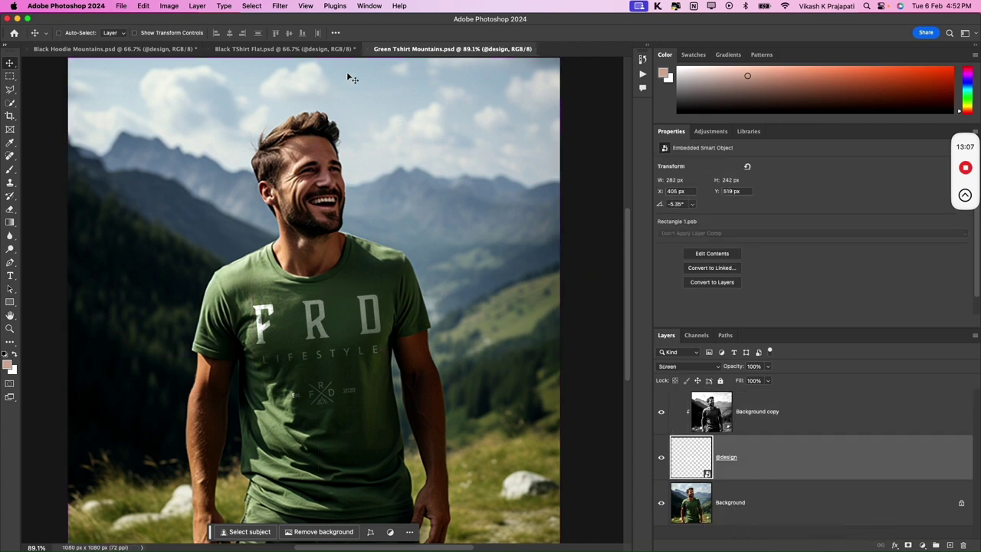
left_click(325, 51)
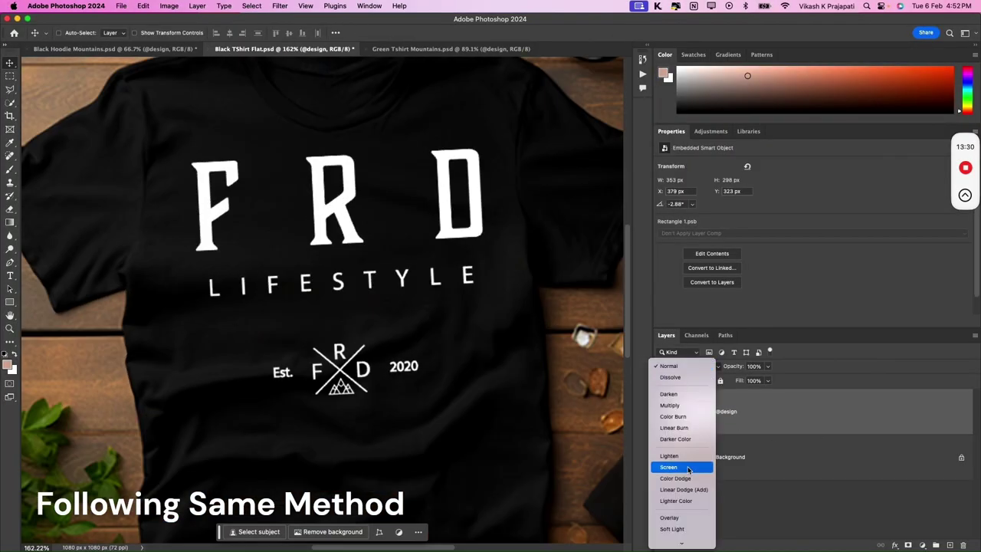
left_click(748, 464)
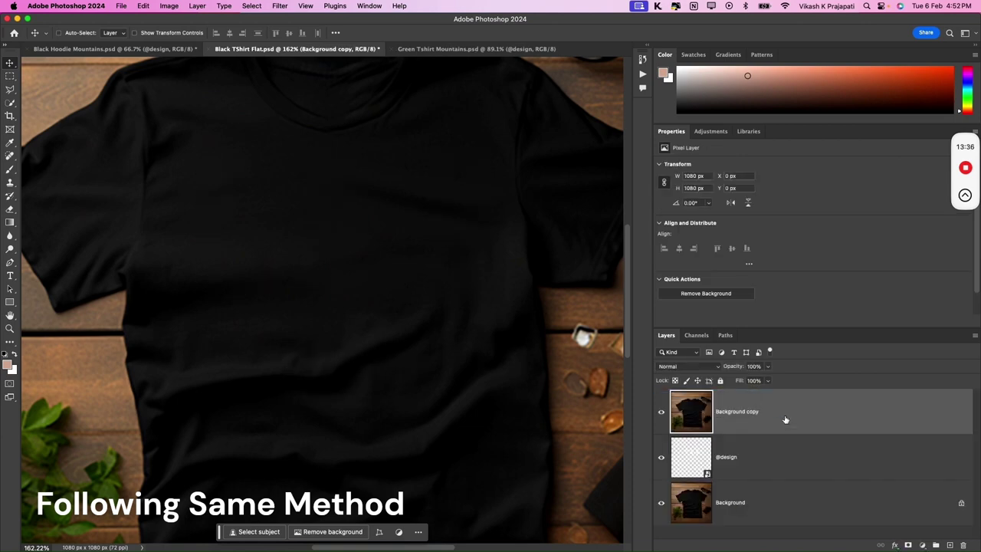
- Clip the photo copy to the design, set Hard Light, and brighten its highlights with Levels
right_click(784, 411)
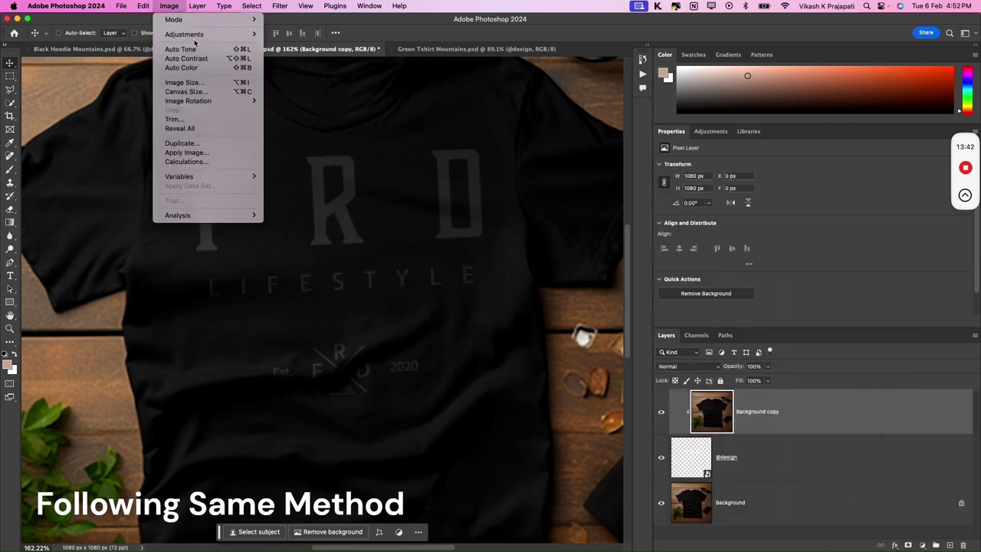
left_click(688, 366)
left_click(674, 457)
key("ctrl+l")
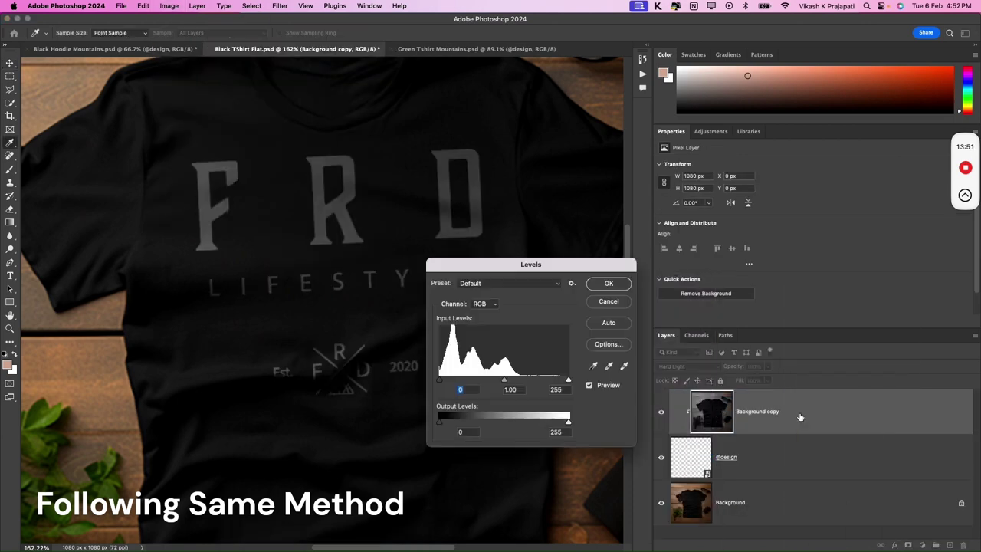
left_click_drag(567, 390, 553, 387)
key("Return")
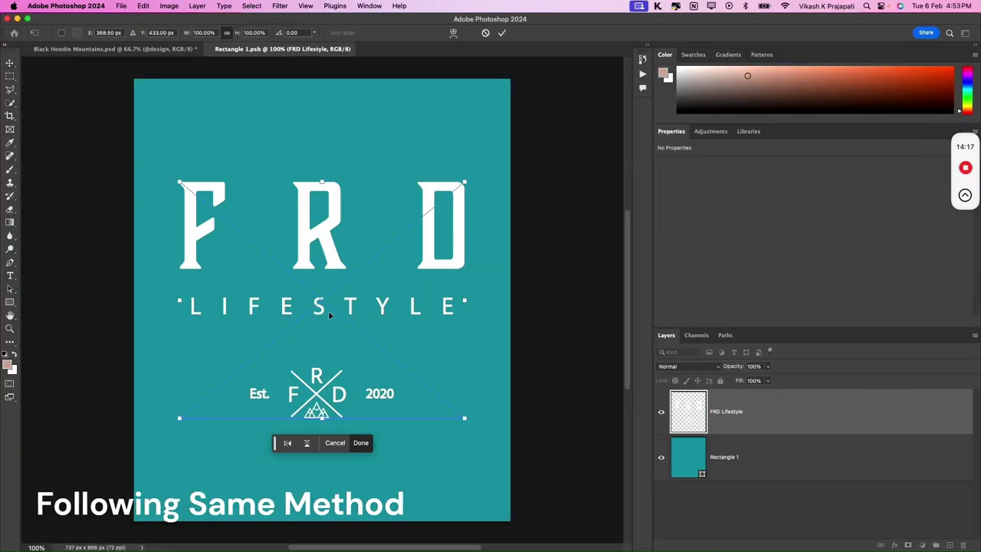
- Move the enlarged FRD logo to the top edge, hide the teal backdrop, then save and close Rectangle 1.psb
left_click_drag(331, 321, 331, 221)
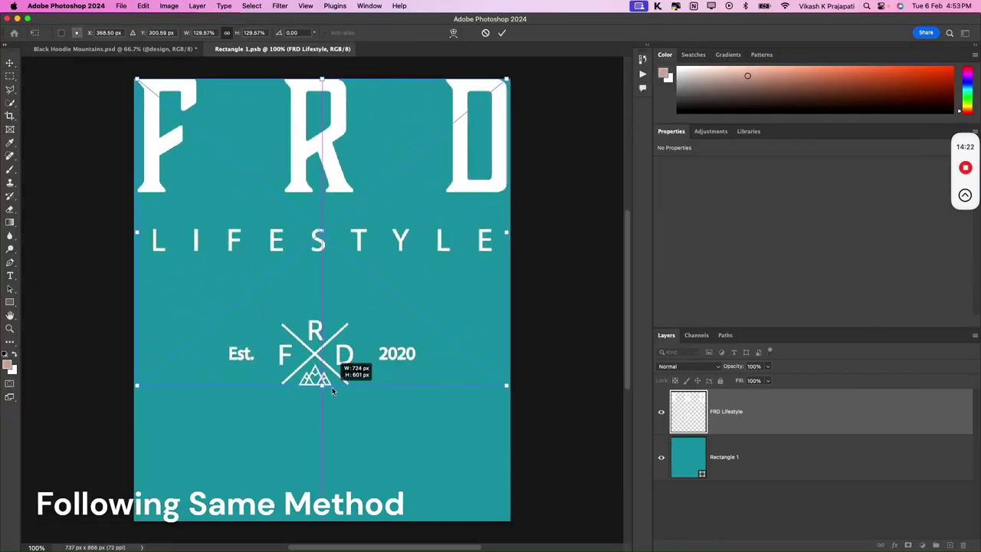
key("Return")
left_click(661, 461)
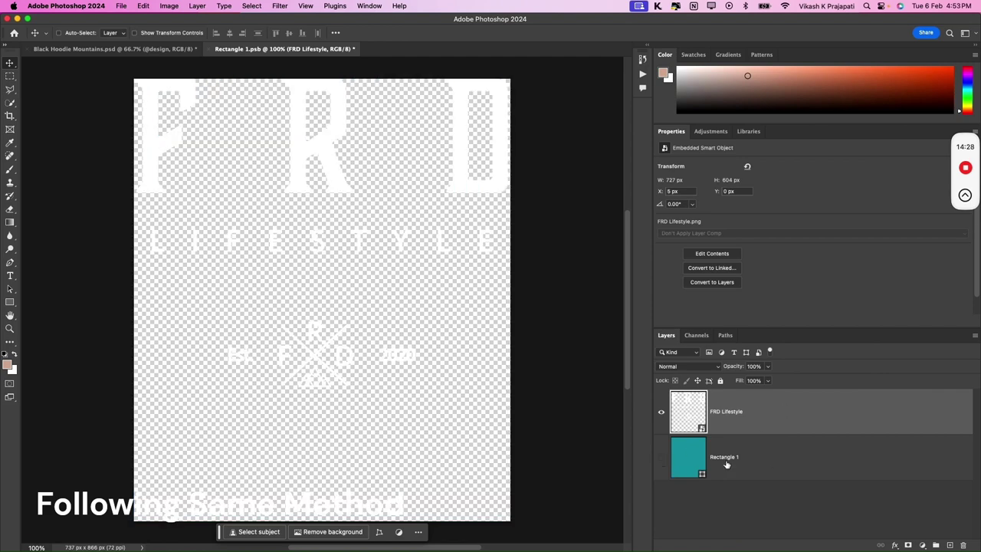
key("super+s")
key("super+w")
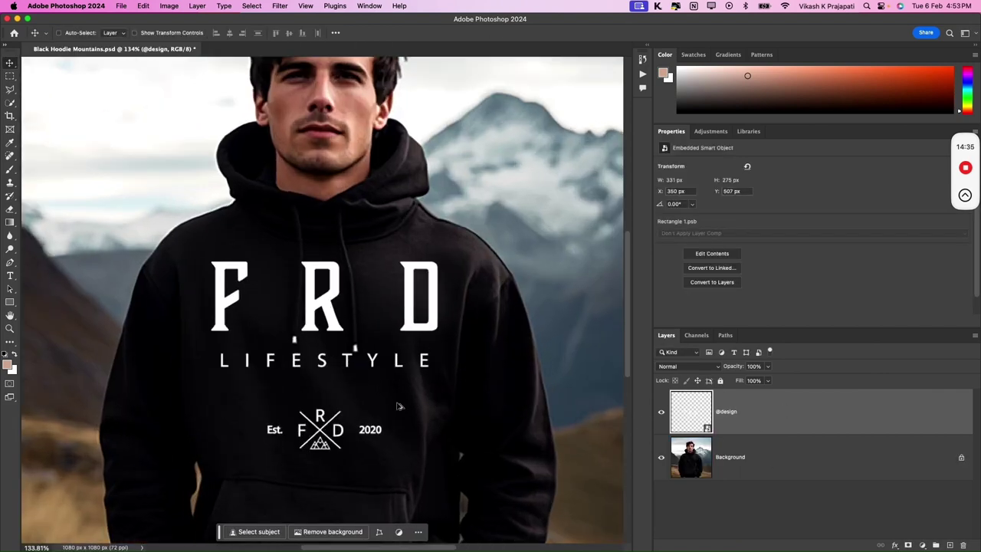
- Restore the teal backdrop in the design contents, save, then toggle the design to view the bare hoodie
double_click(706, 430)
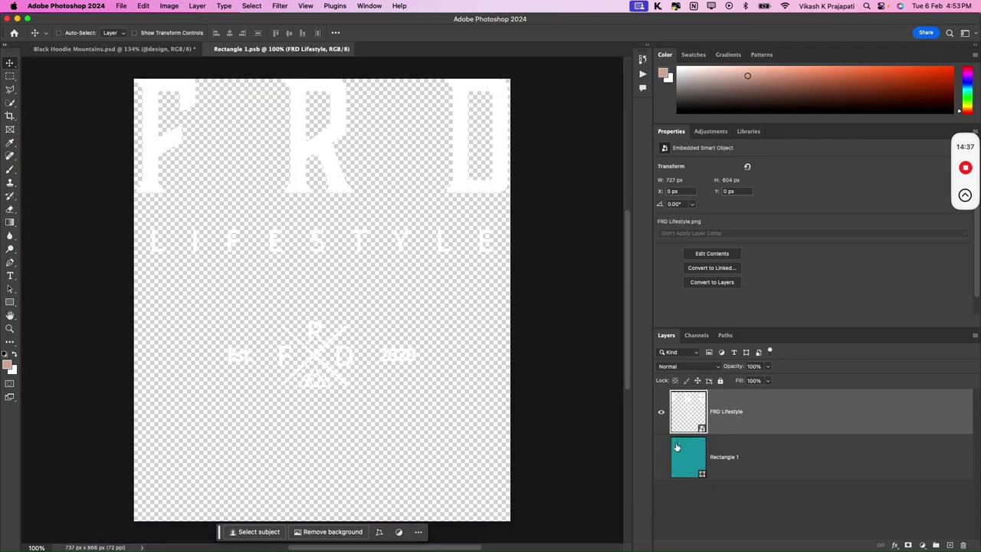
left_click(661, 457)
key("super+s")
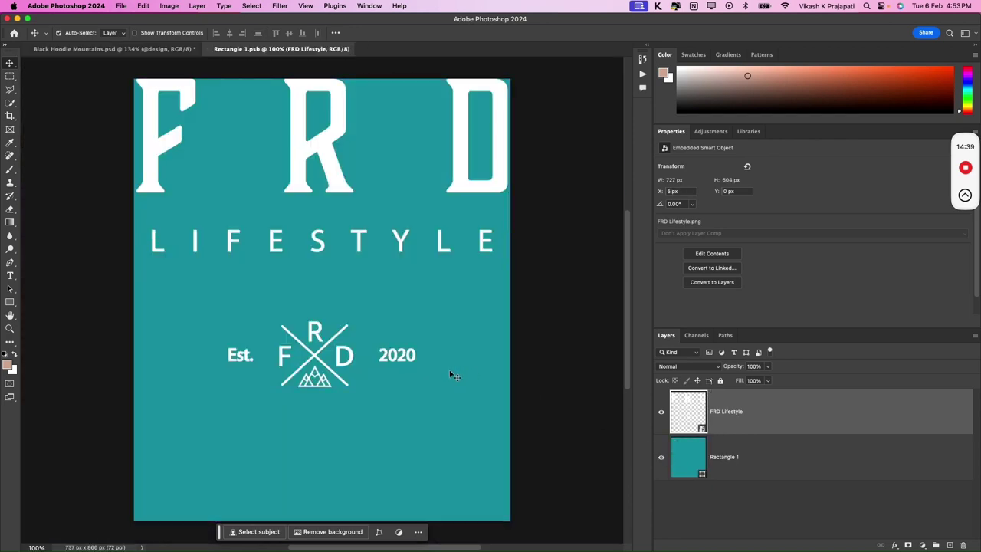
key("super+w")
scroll(311, 285, "up", 3)
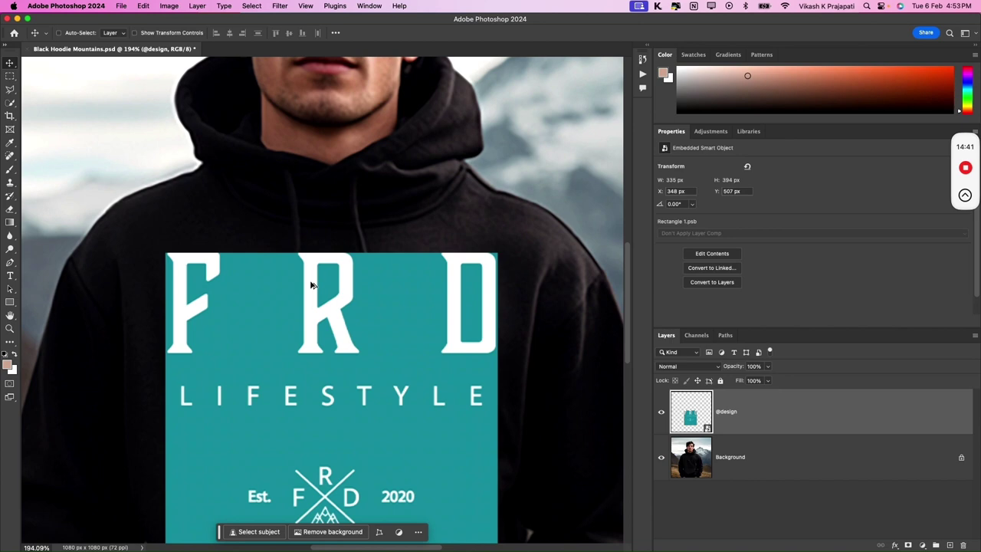
left_click(662, 413)
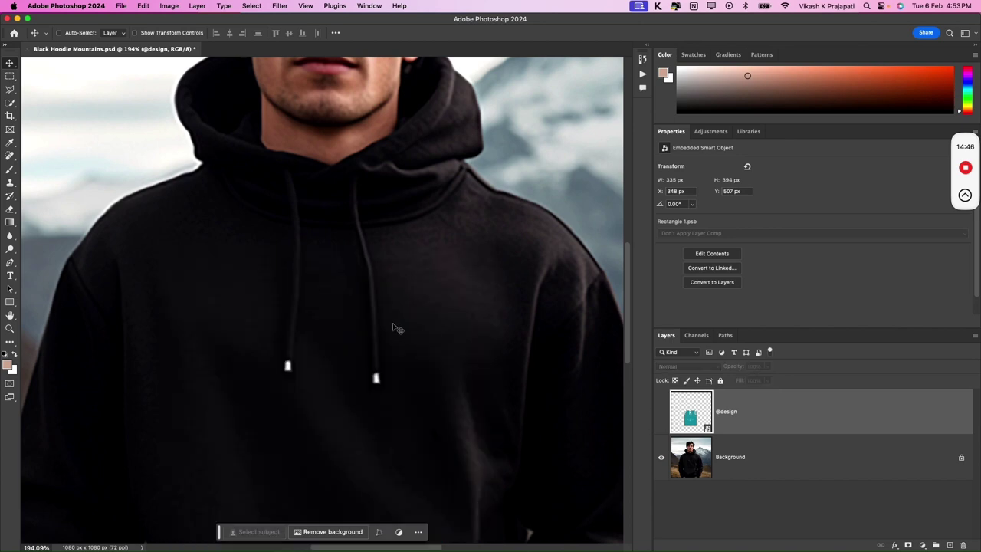
left_click(661, 412)
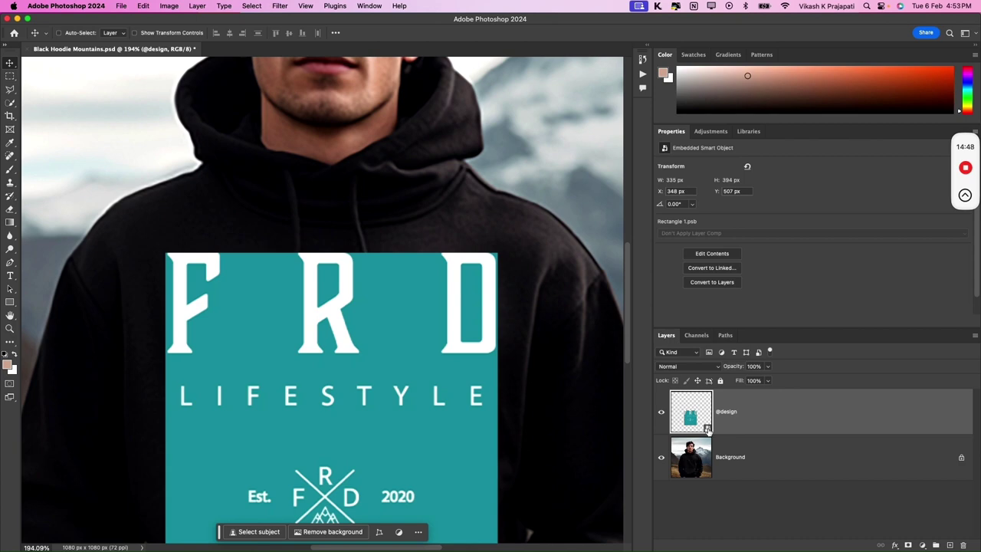
- Hide the teal background in the design smart object, then save and close it
double_click(707, 430)
left_click(660, 457)
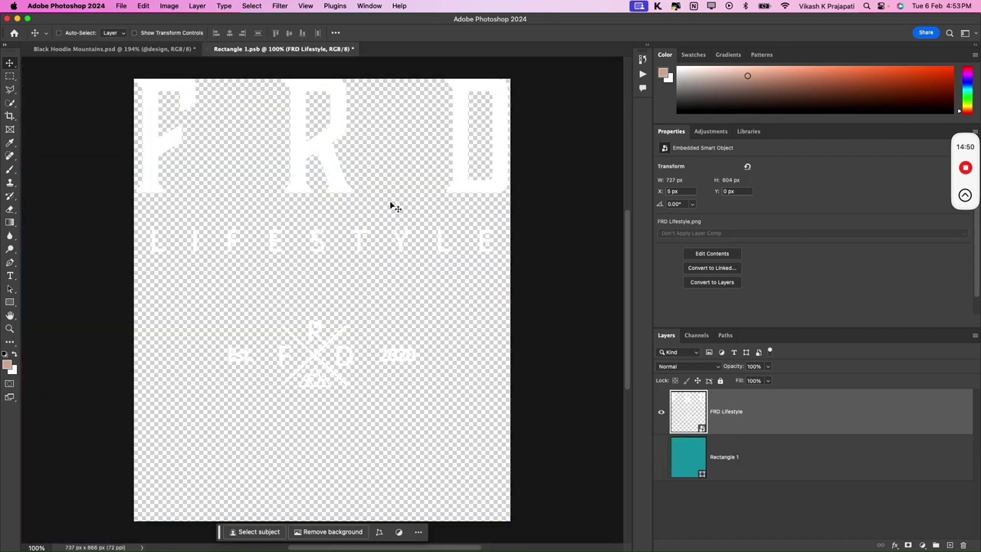
key("super+s")
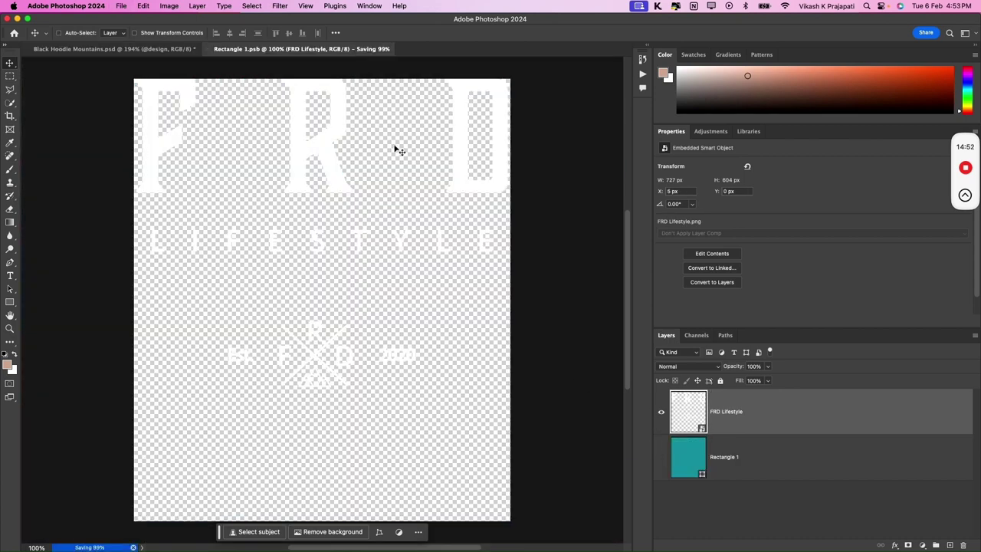
key("super+w")
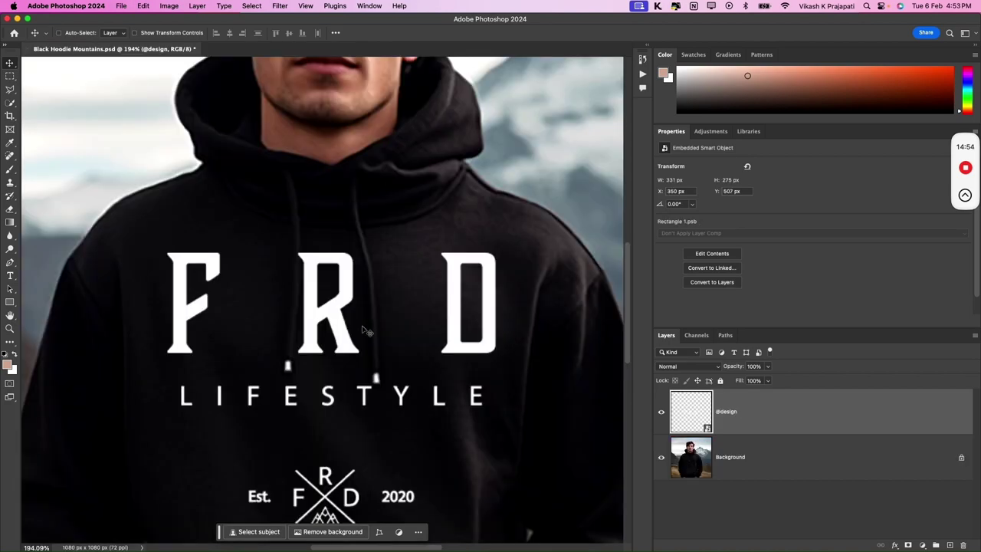
double_click(705, 425)
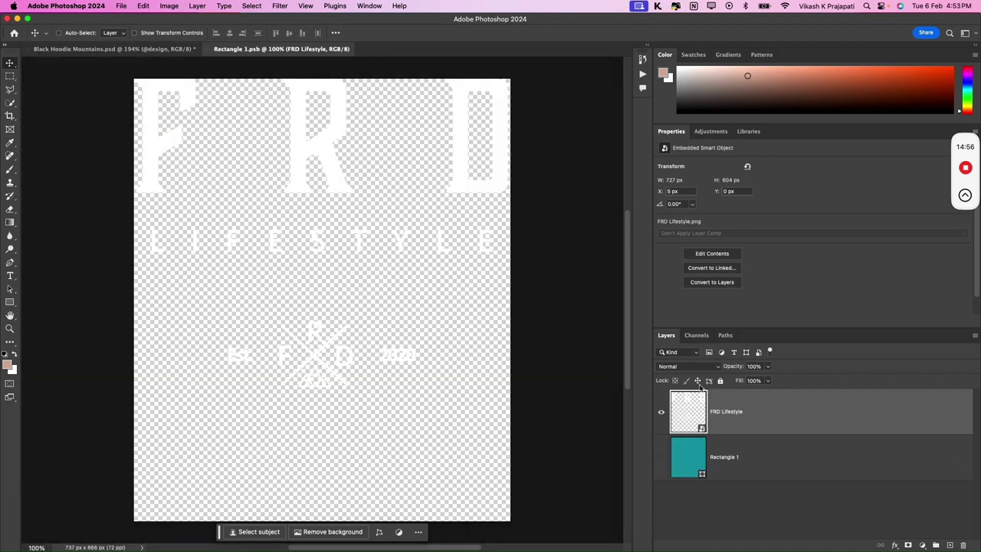
left_click(661, 458)
key("super+s")
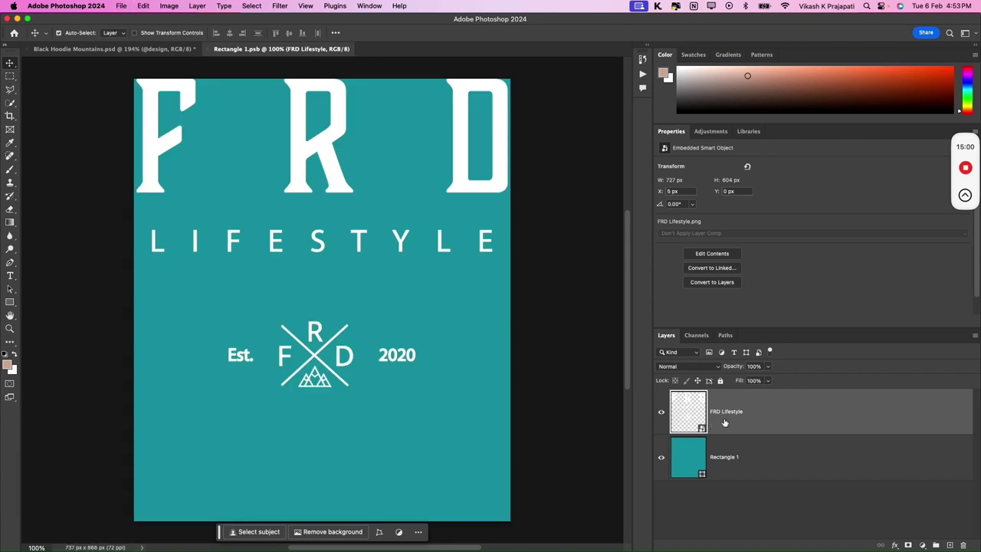
key("super+w")
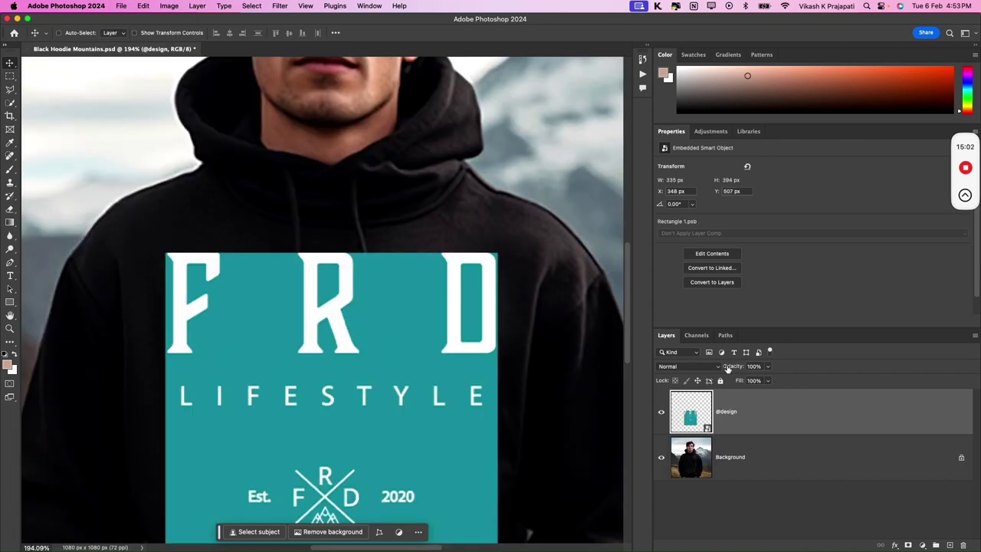
left_click_drag(725, 368, 677, 368)
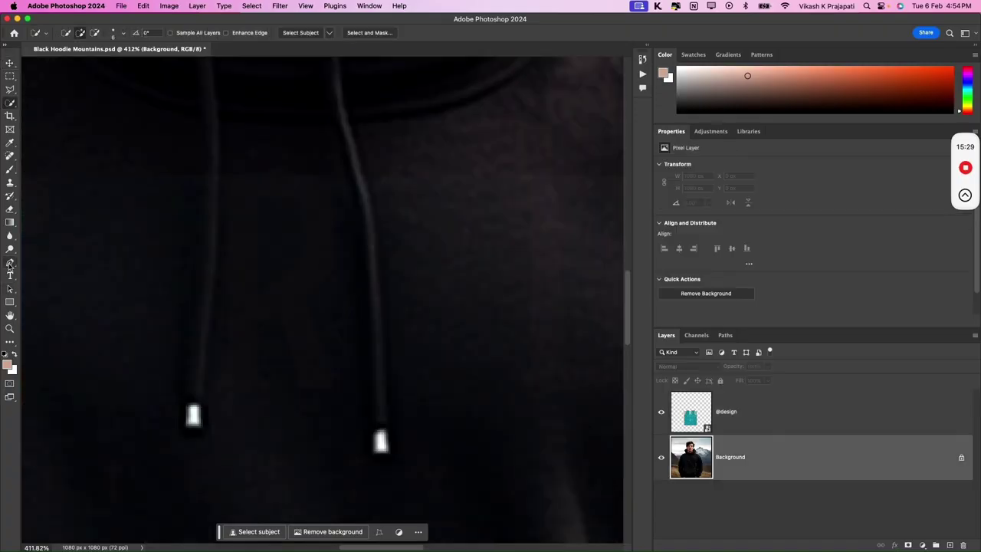
- Trace a Pen Tool path around the right drawstring and its aglet
left_click(10, 262)
left_click(50, 262)
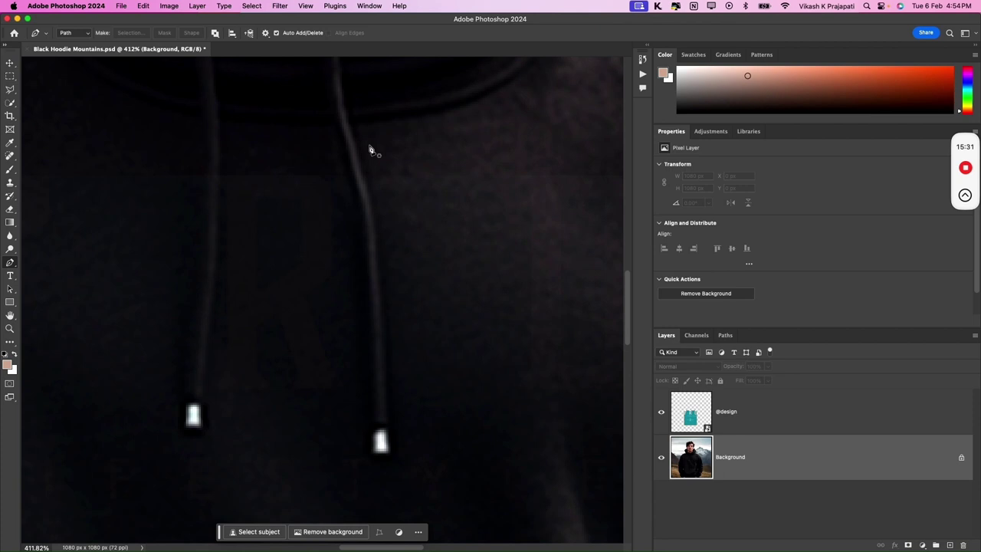
left_click(373, 457)
left_click(391, 455)
left_click(388, 431)
left_click(382, 285)
left_click(375, 231)
left_click(358, 145)
left_click(350, 117)
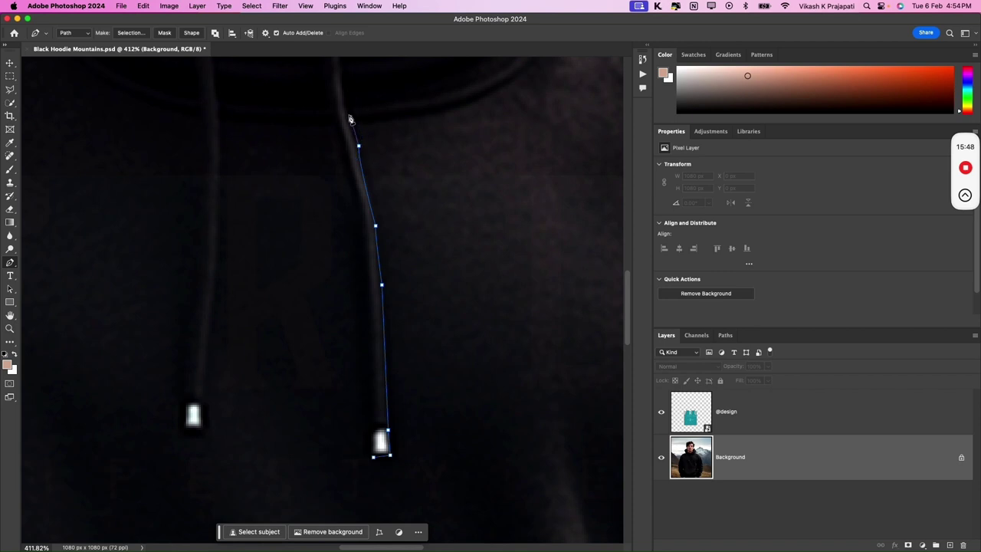
left_click(338, 112)
left_click(349, 149)
left_click(367, 255)
left_click(373, 420)
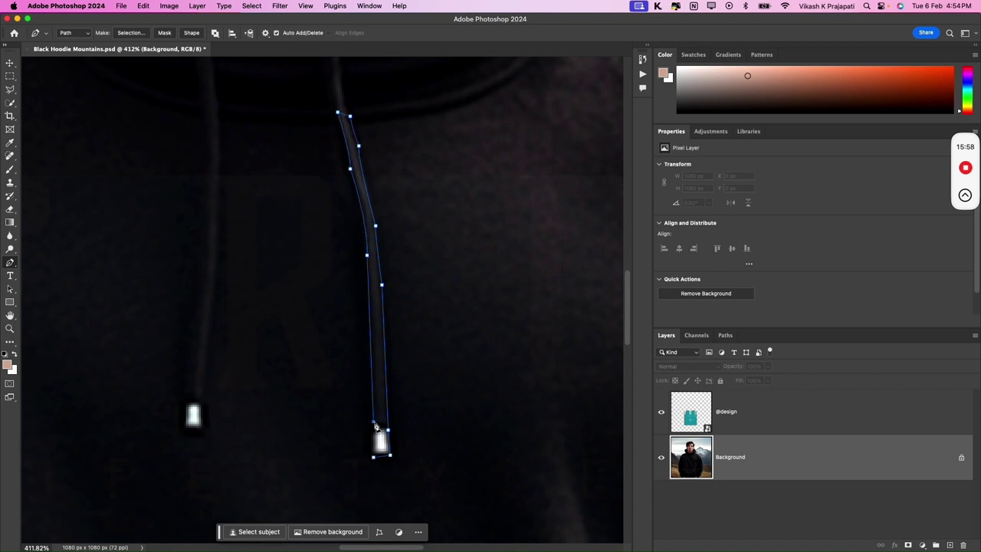
left_click_drag(371, 455, 380, 463)
- Trace a closed path around the left drawstring and load both paths as a selection
left_click(186, 427)
key("super+z")
left_click(373, 456)
left_click(186, 429)
left_click(202, 428)
left_click(207, 407)
left_click(219, 250)
scroll(219, 252, "up", 3)
left_click(235, 264)
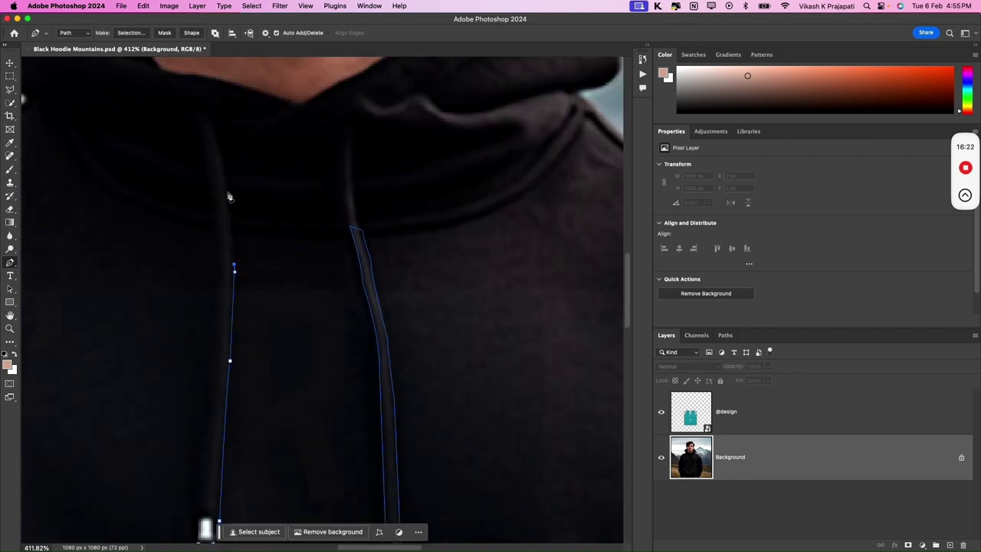
left_click(228, 161)
left_click(213, 164)
scroll(215, 168, "down", 2)
left_click(232, 186)
left_click(227, 318)
left_click(217, 421)
left_click(214, 471)
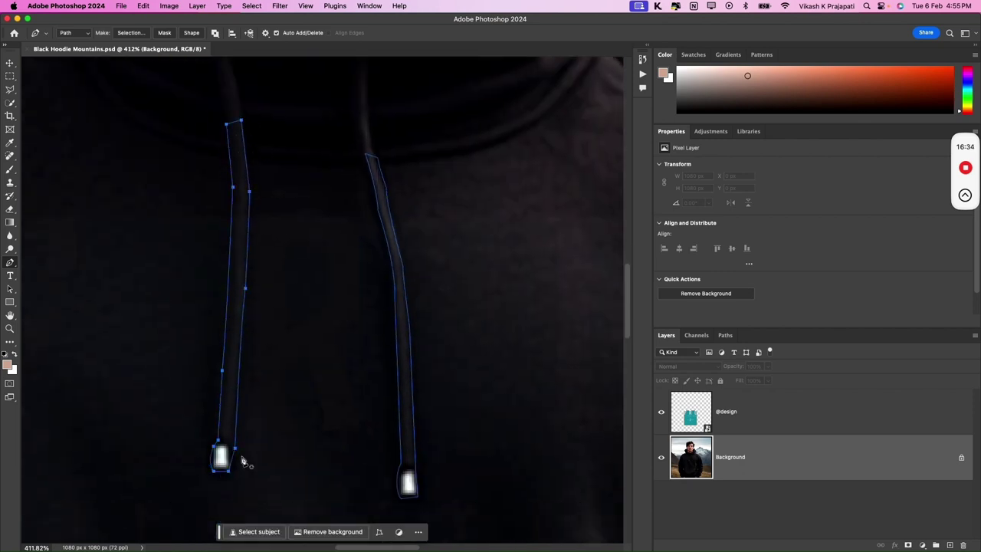
scroll(248, 406, "down", 5)
key("super+Return")
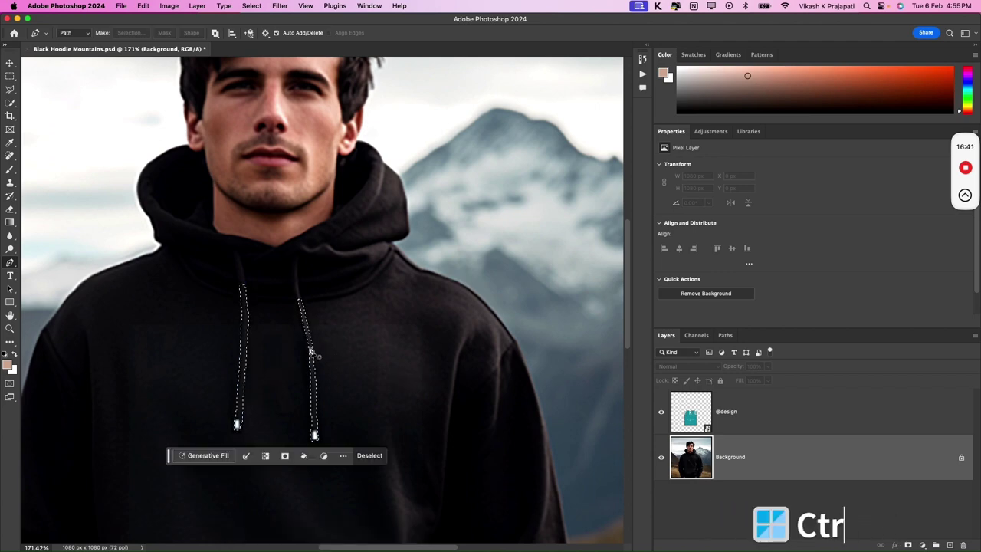
scroll(397, 374, "down", 1)
left_click(736, 418)
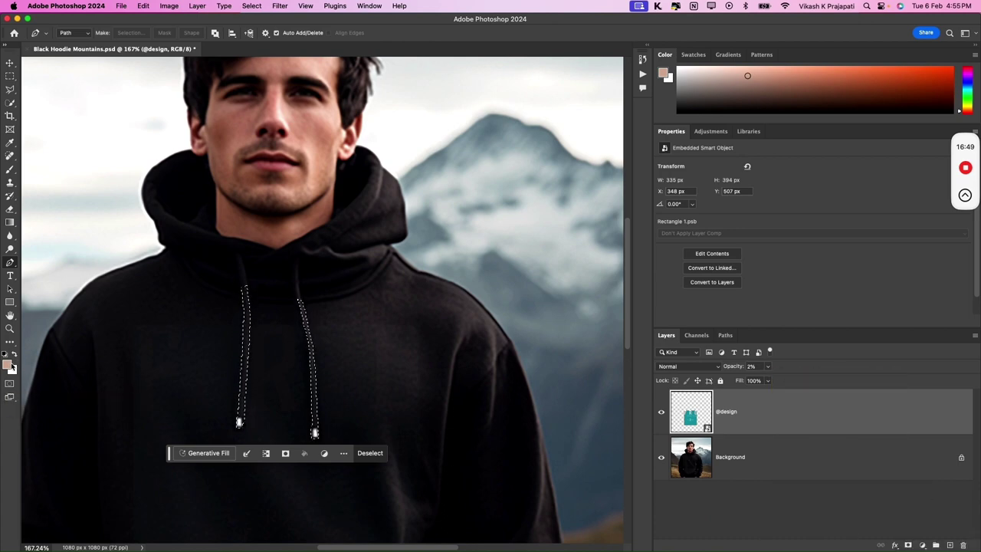
key("d")
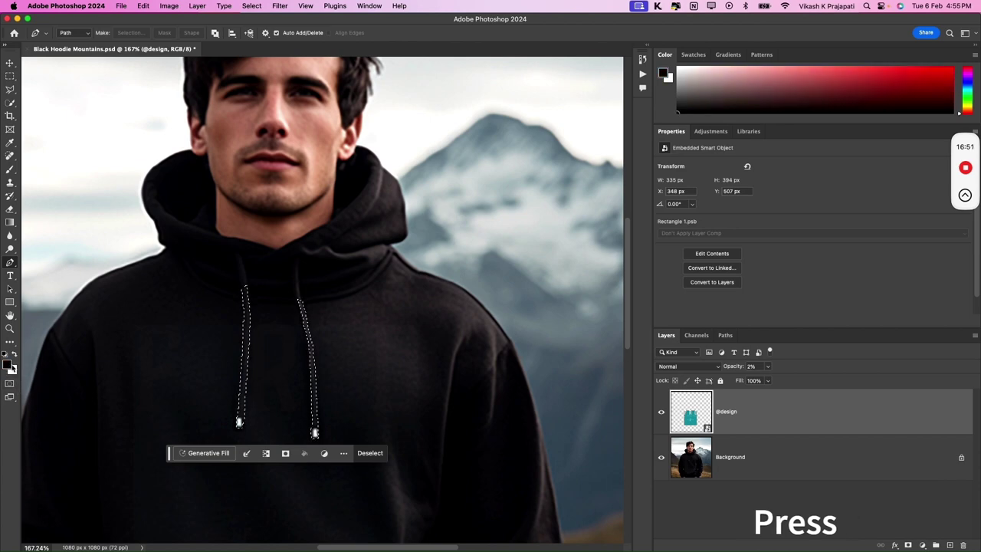
left_click(908, 544)
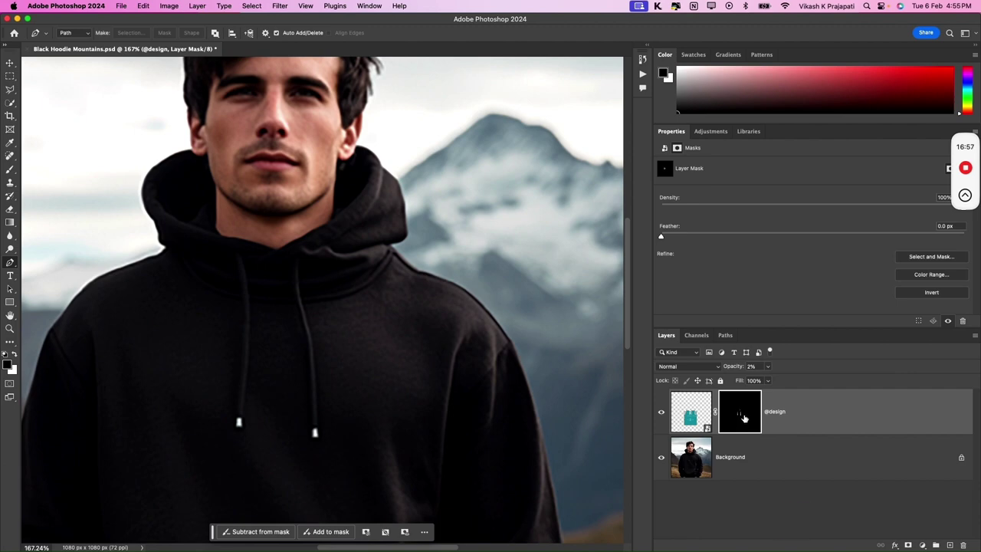
key("super+i")
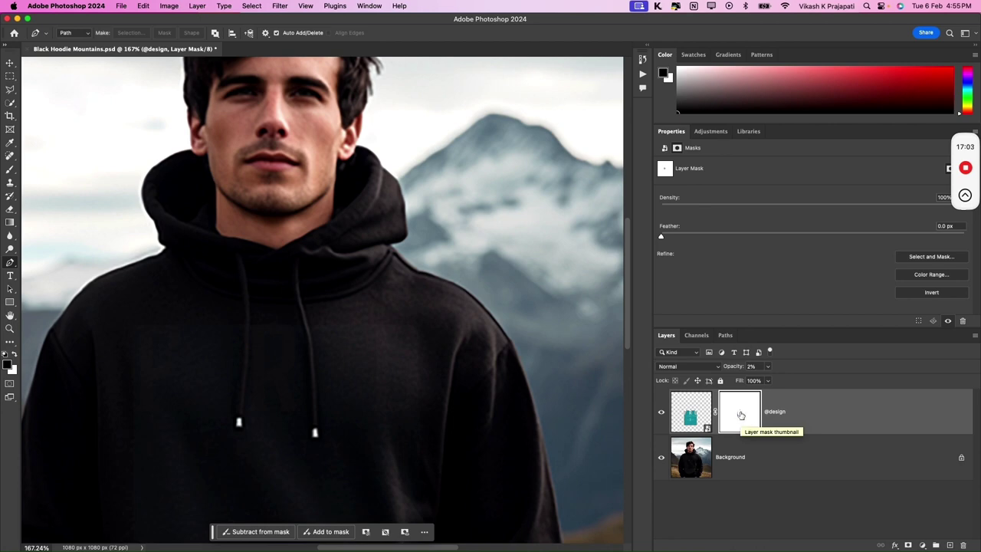
left_click(740, 416, "alt")
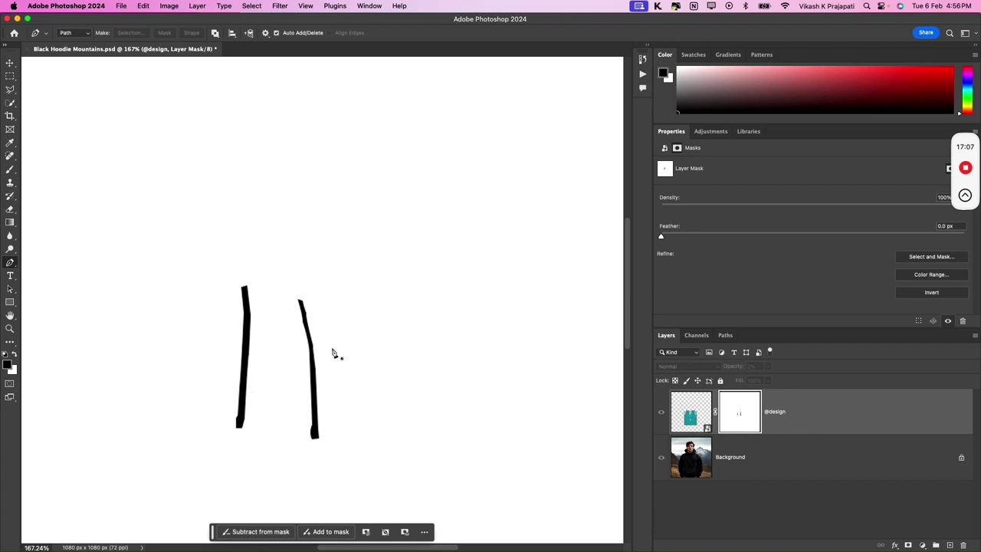
scroll(271, 344, "down", 2)
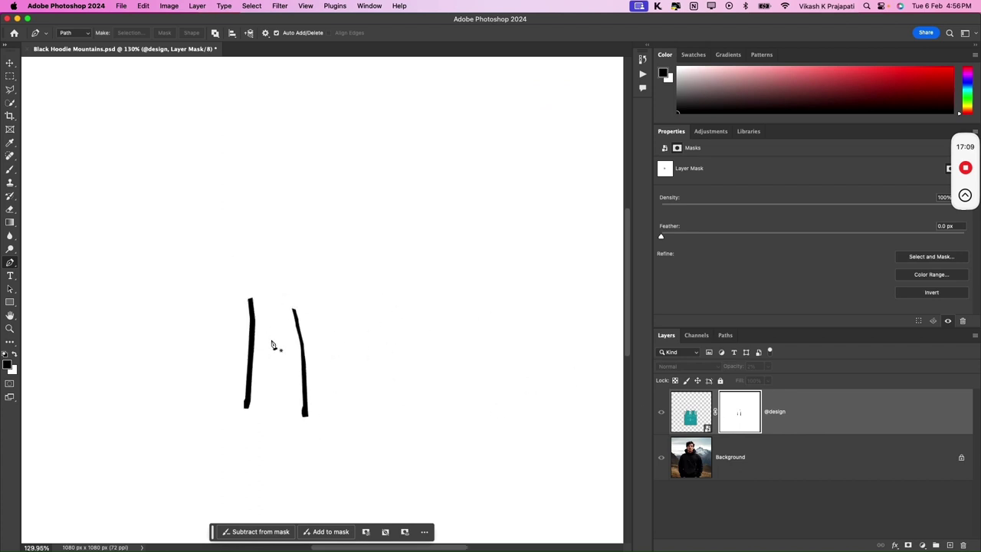
scroll(272, 345, "down", 2)
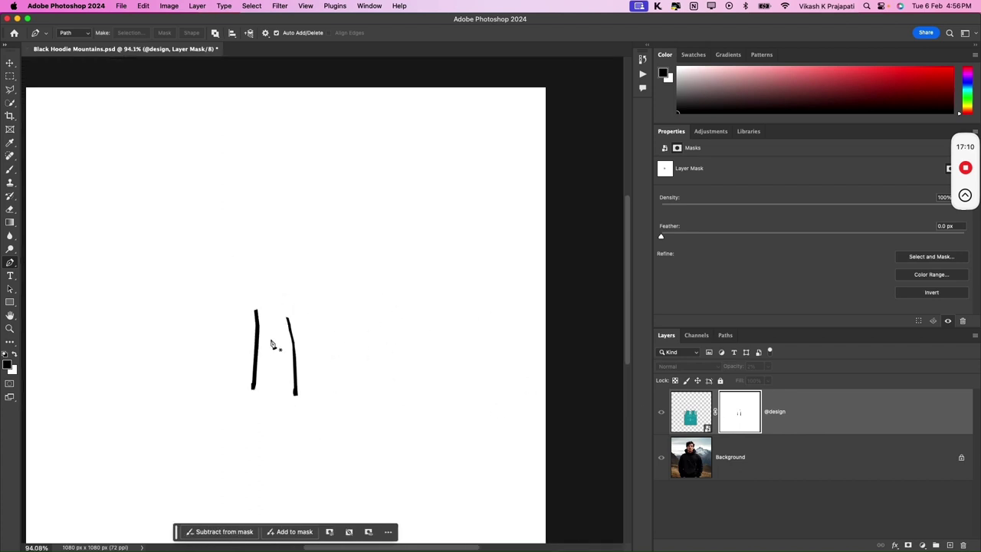
left_click(744, 419, "alt")
left_click_drag(729, 367, 852, 371)
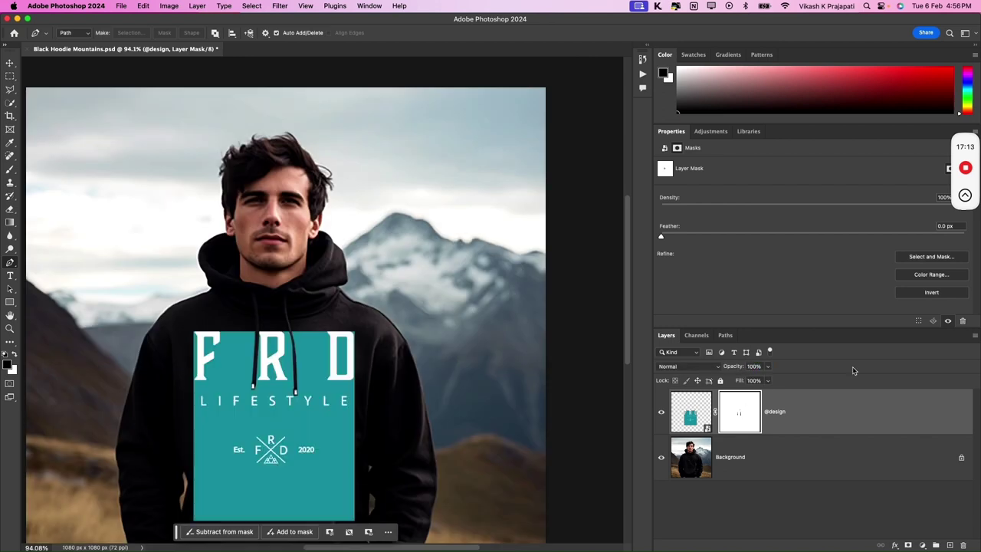
scroll(296, 372, "up", 4)
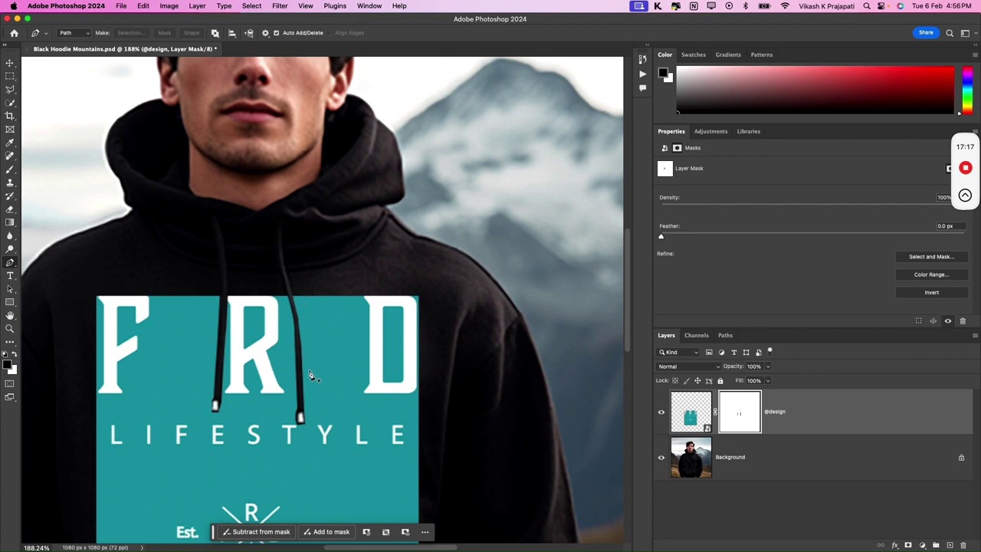
scroll(257, 366, "down", 3)
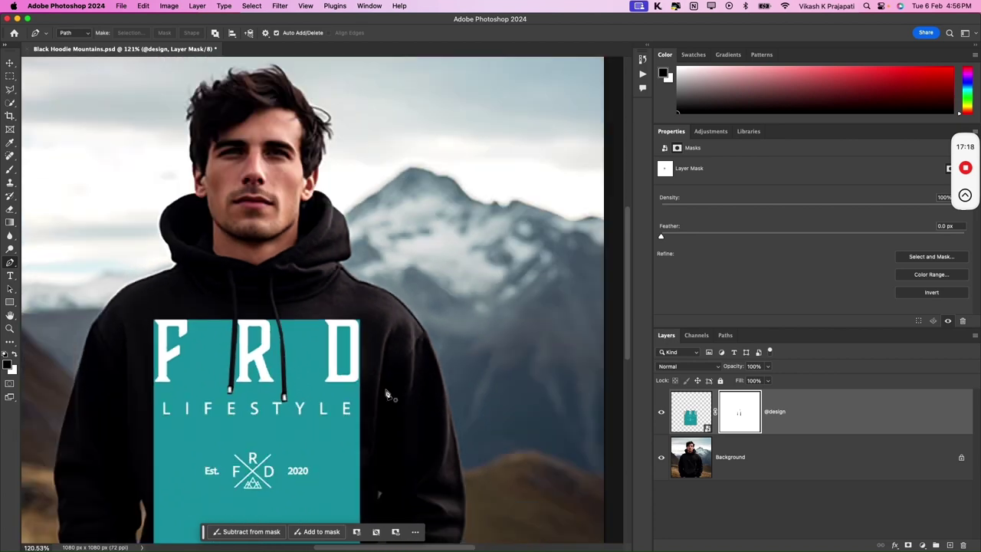
double_click(705, 428)
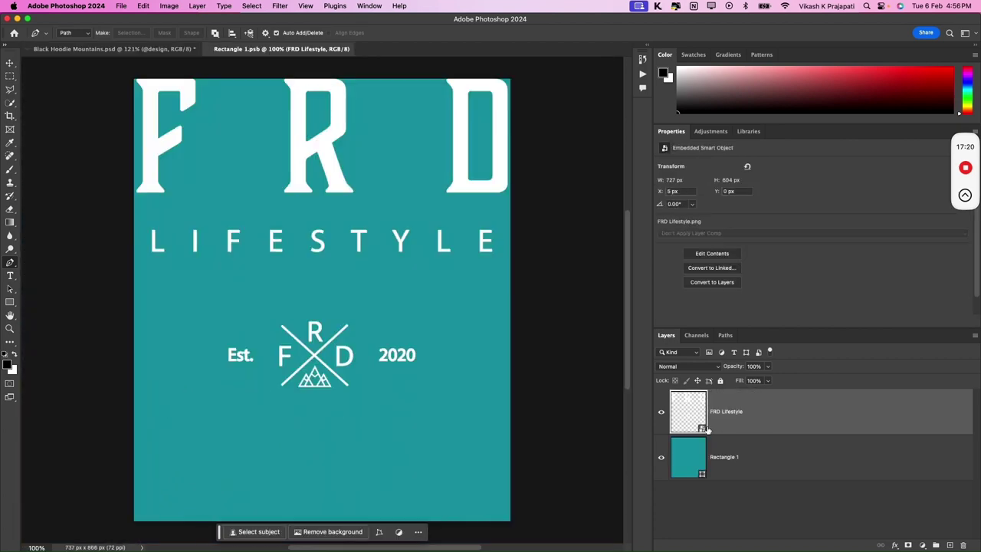
left_click(661, 458)
key("ctrl+s")
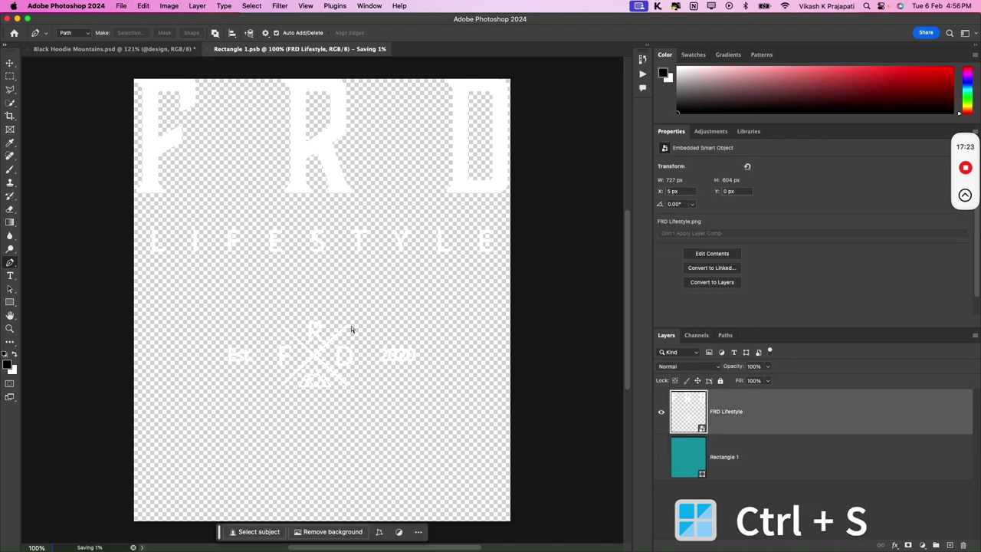
key("ctrl+w")
scroll(295, 385, "up", 5)
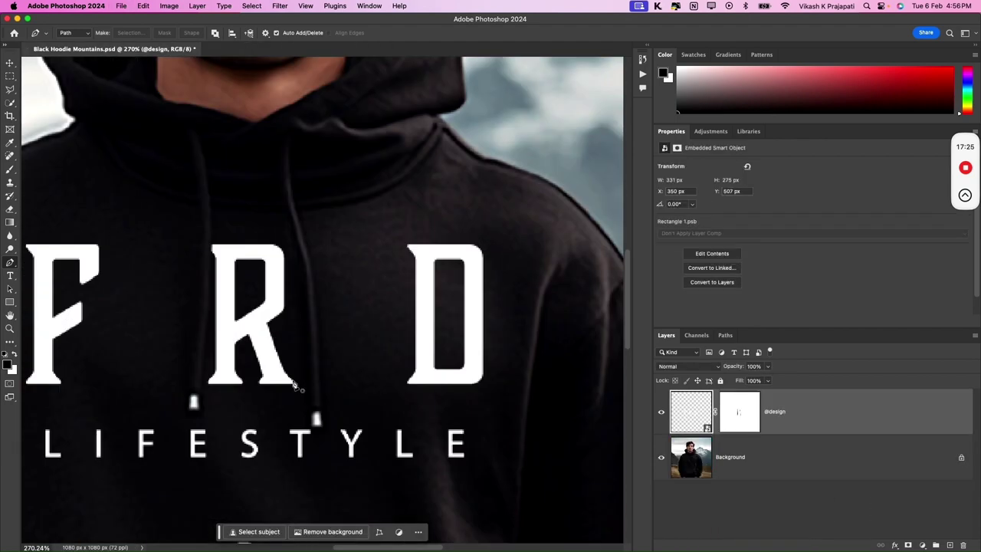
scroll(297, 391, "down", 2)
scroll(268, 344, "down", 2)
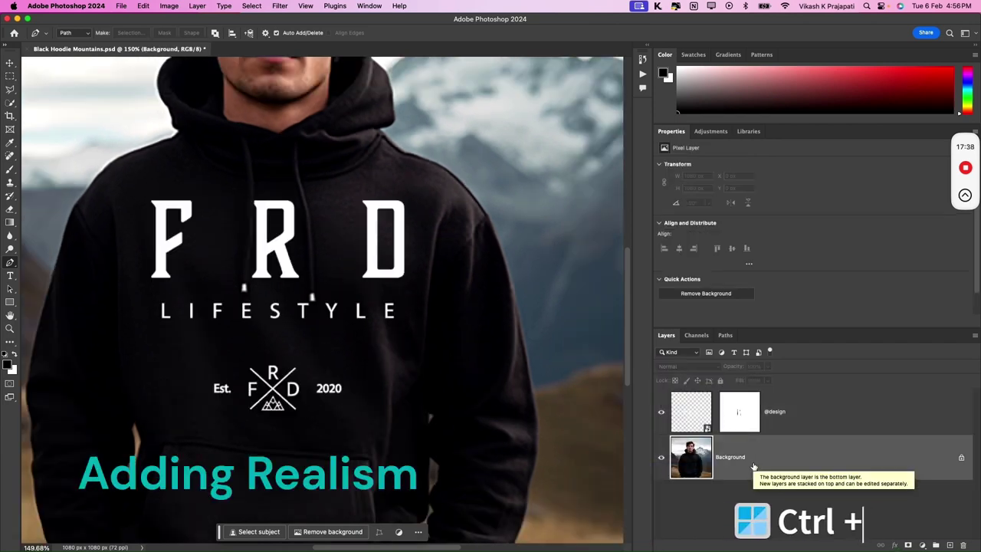
- Duplicate the hoodie Background layer and clip the copy to the design
key("ctrl+j")
right_click(785, 411)
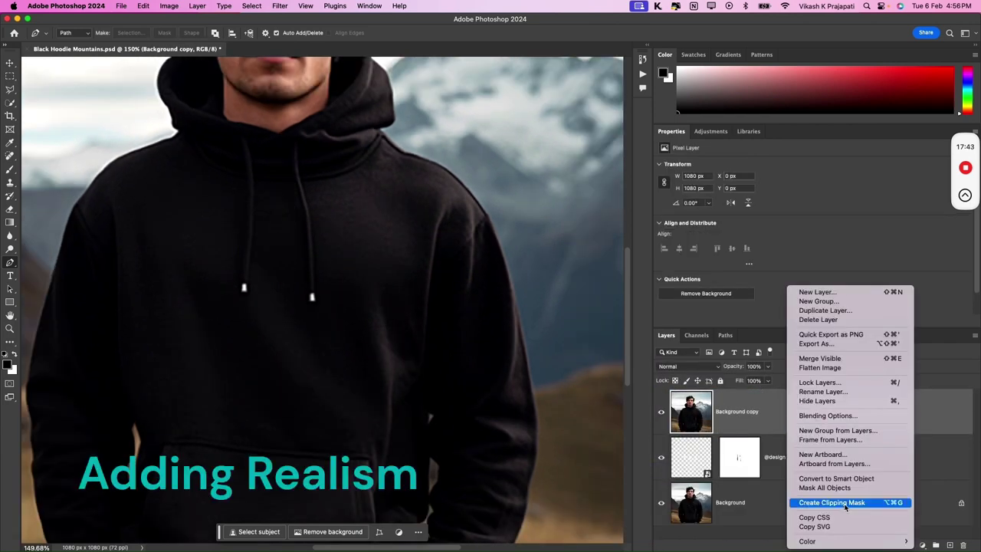
left_click(832, 502)
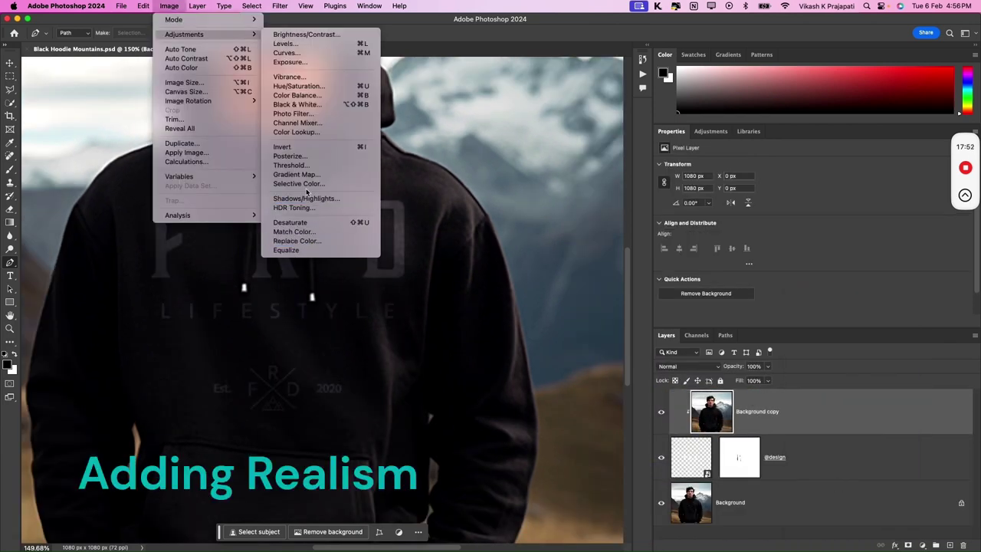
key("Escape")
- Set the copy to Hard Light, apply Levels, show the layer and save the hoodie mockup
left_click(684, 365)
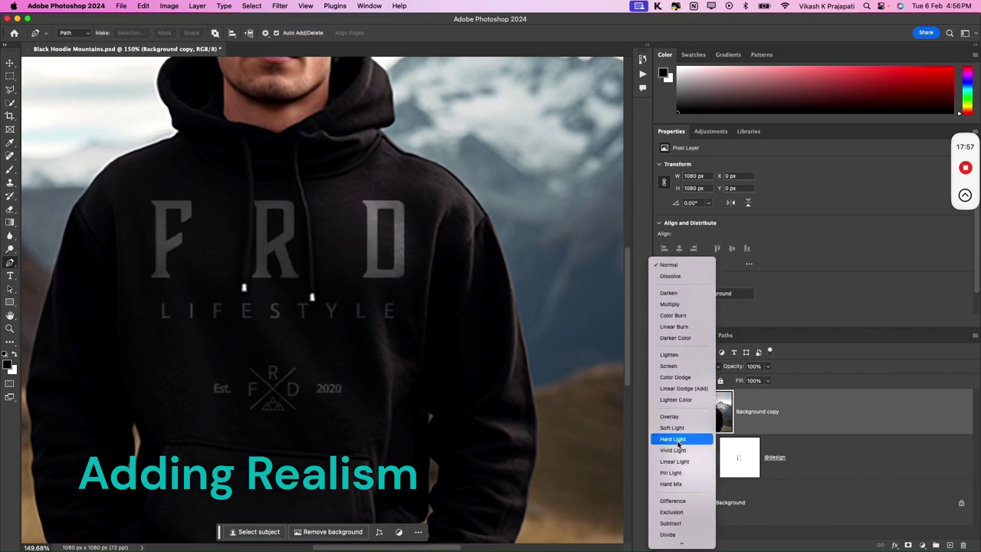
left_click(678, 438)
key("ctrl+l")
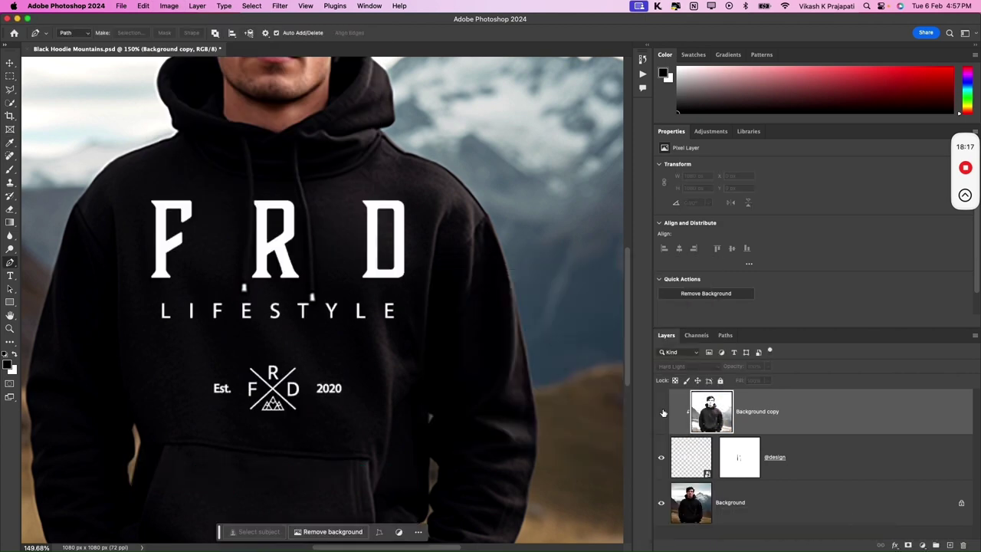
left_click(661, 411)
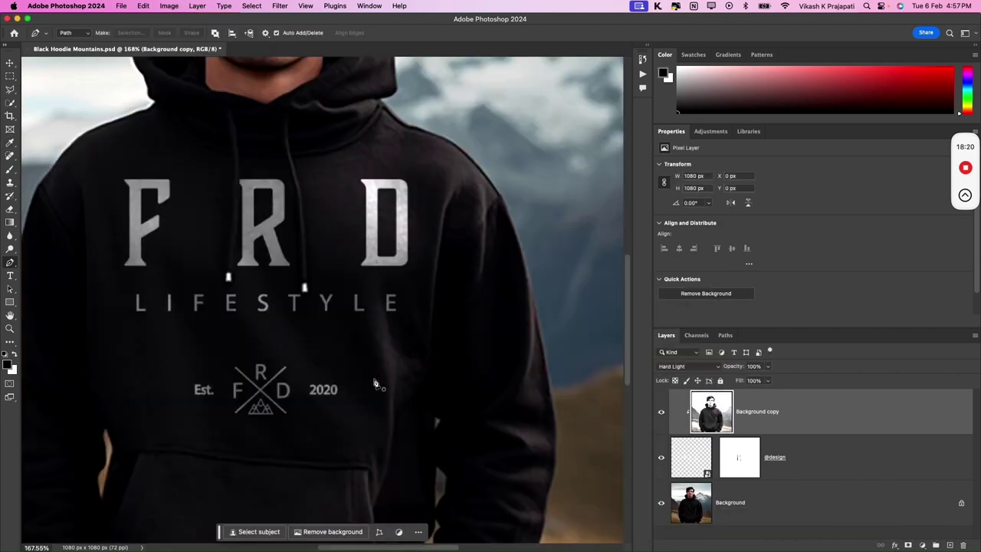
key("ctrl+0")
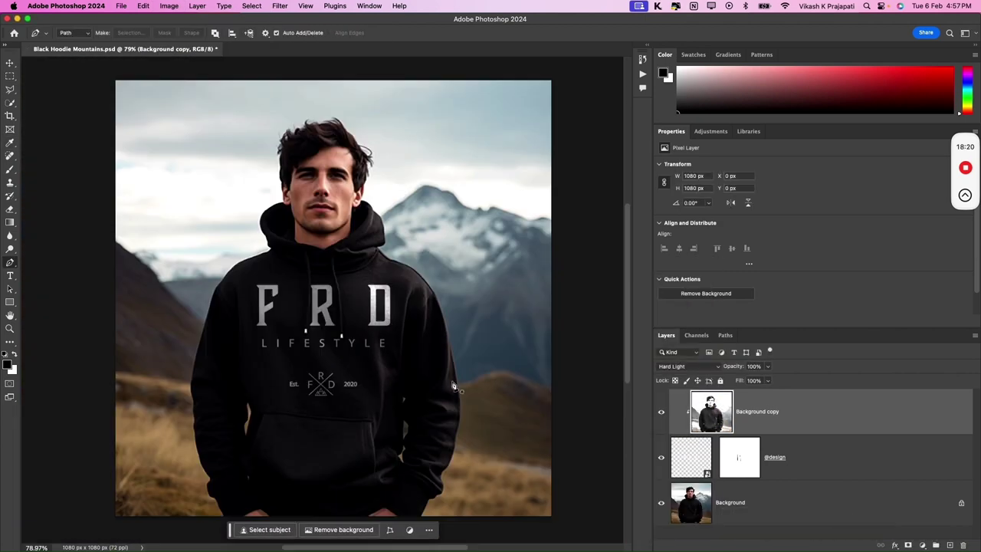
left_click(802, 455)
key("ctrl+s")
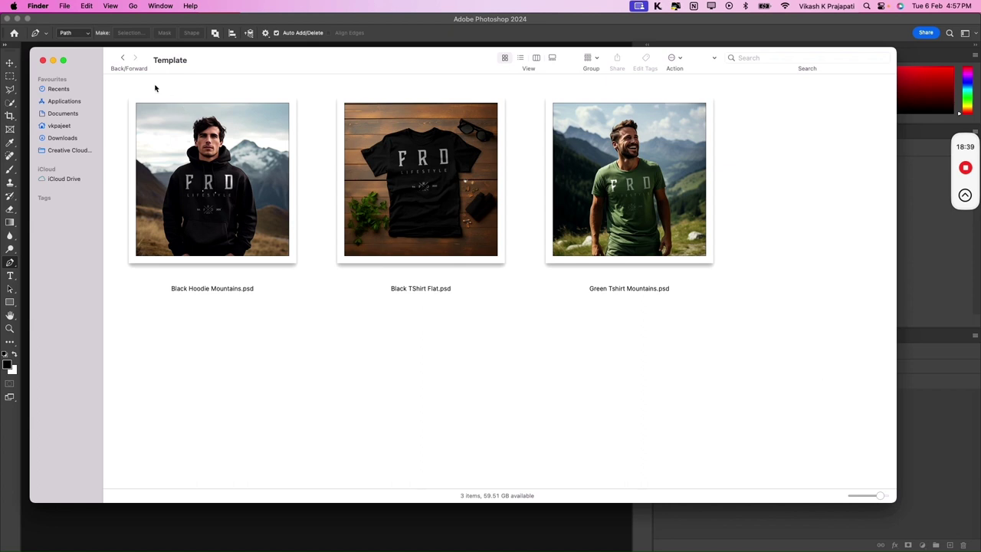
left_click(121, 59)
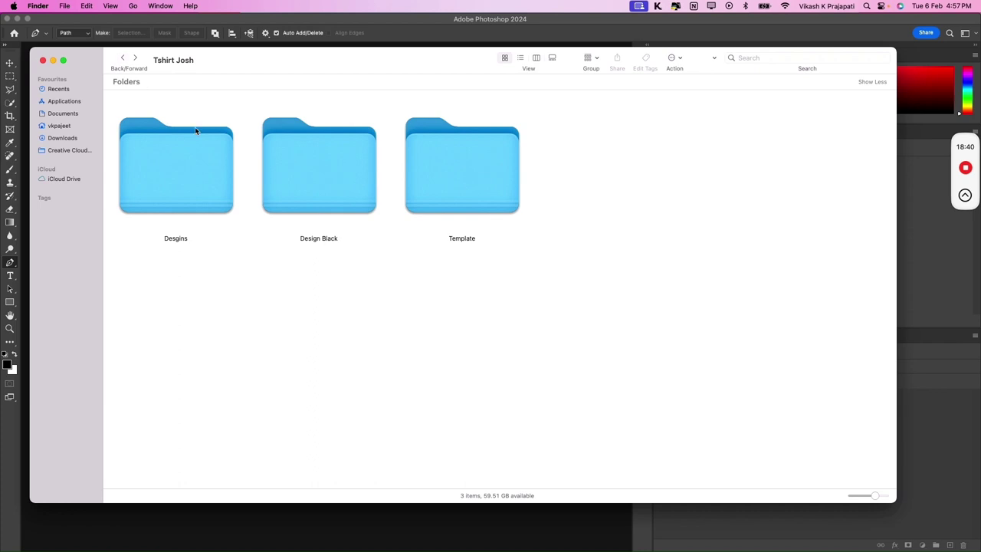
double_click(340, 194)
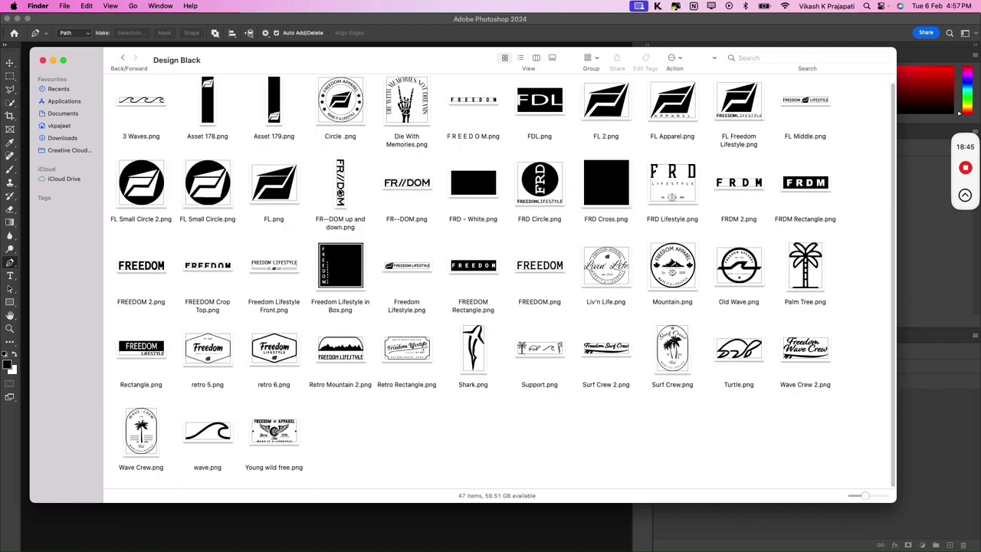
left_click(201, 184)
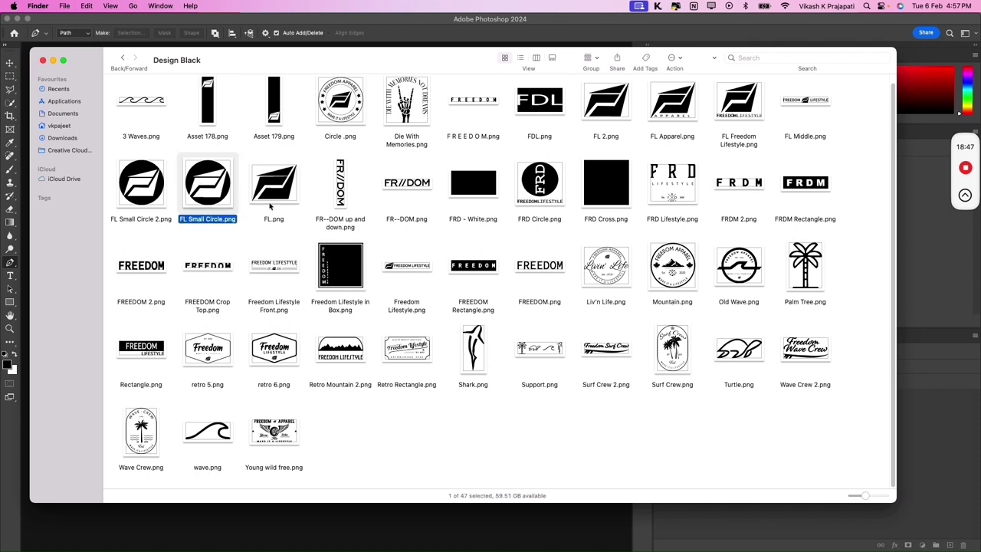
left_click(340, 198)
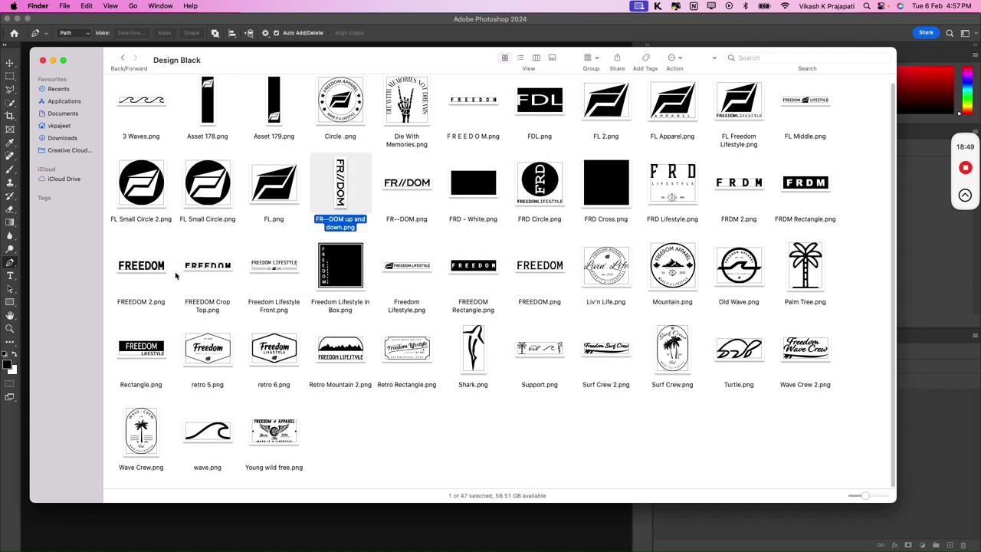
left_click(145, 120)
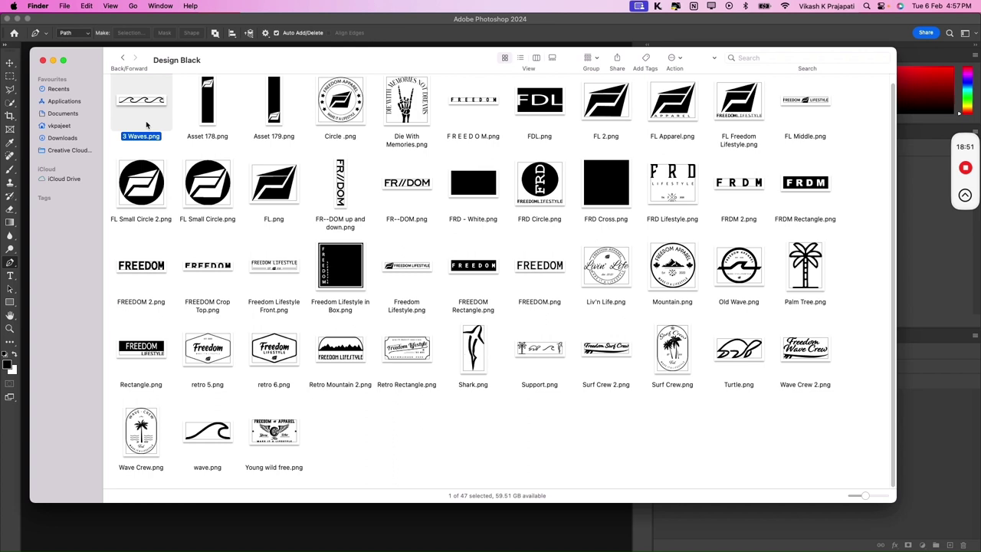
left_click(346, 116)
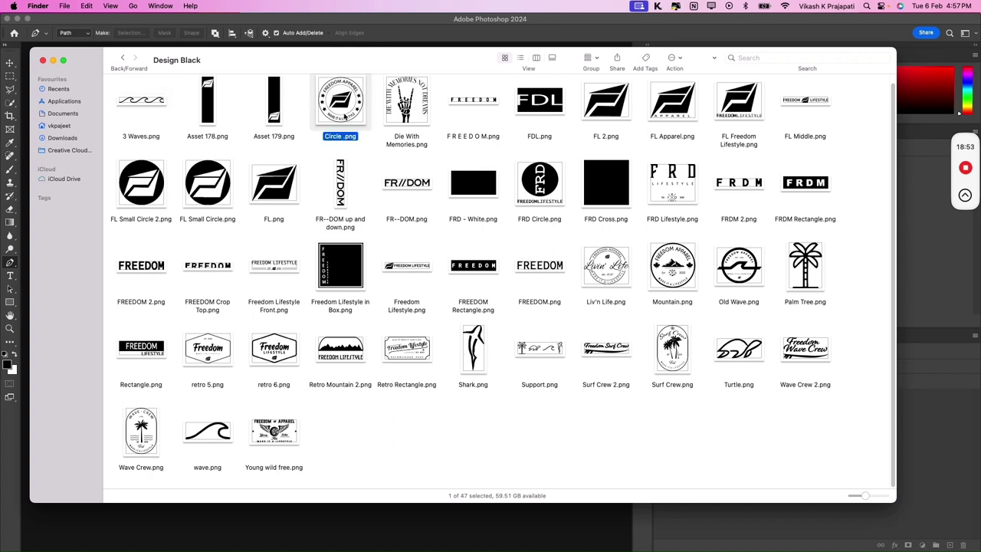
left_click(544, 109)
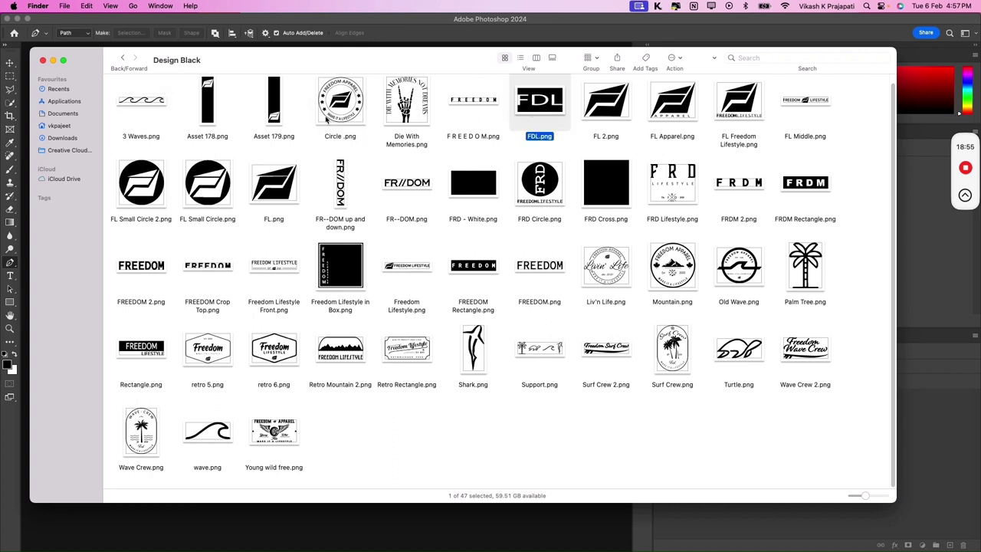
left_click(277, 116)
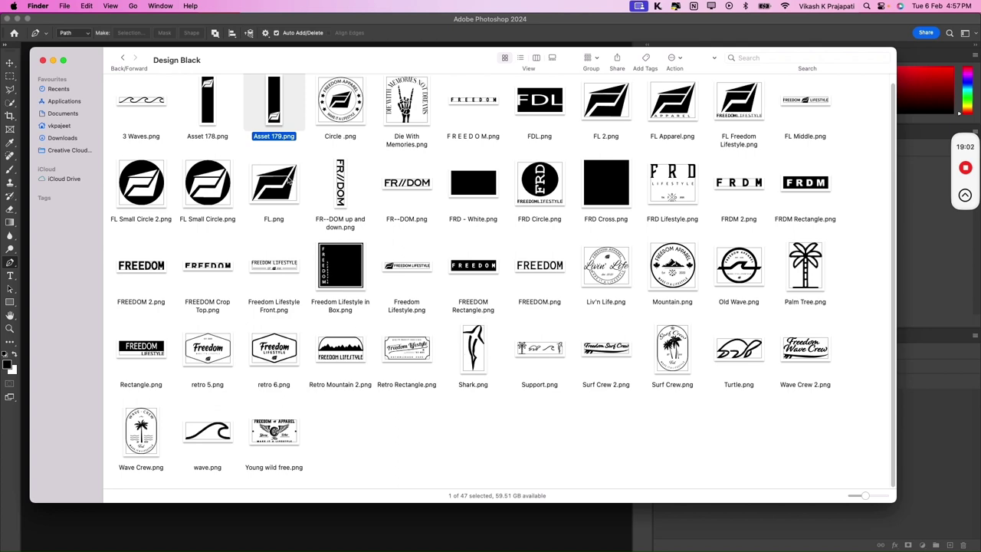
left_click_drag(387, 57, 341, 62)
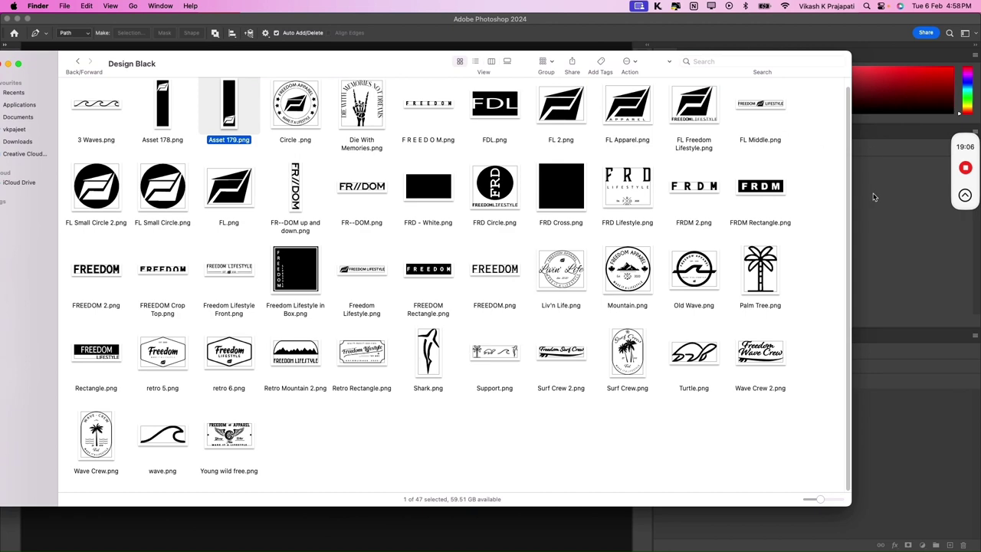
left_click(868, 170)
key("ctrl+Up")
left_click(721, 139)
left_click(77, 63)
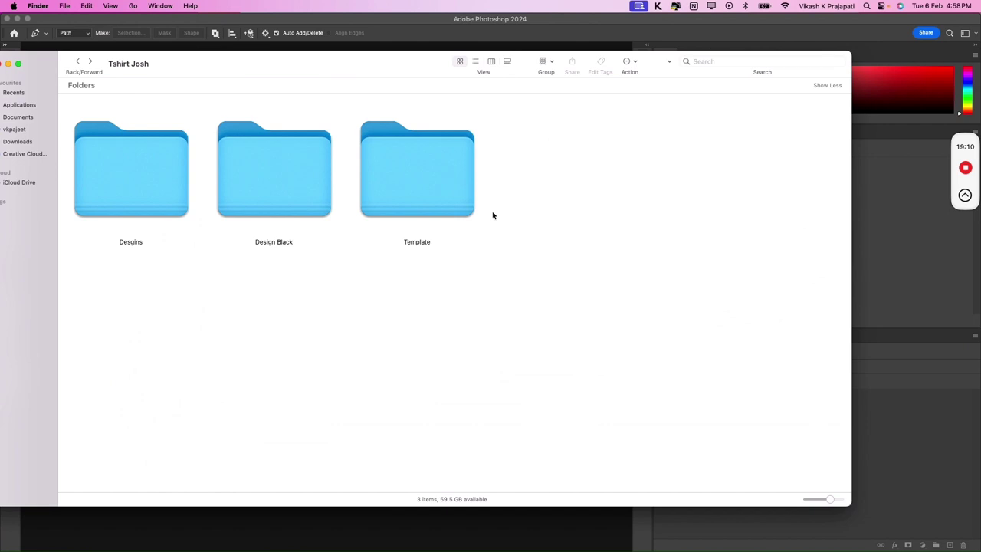
double_click(426, 198)
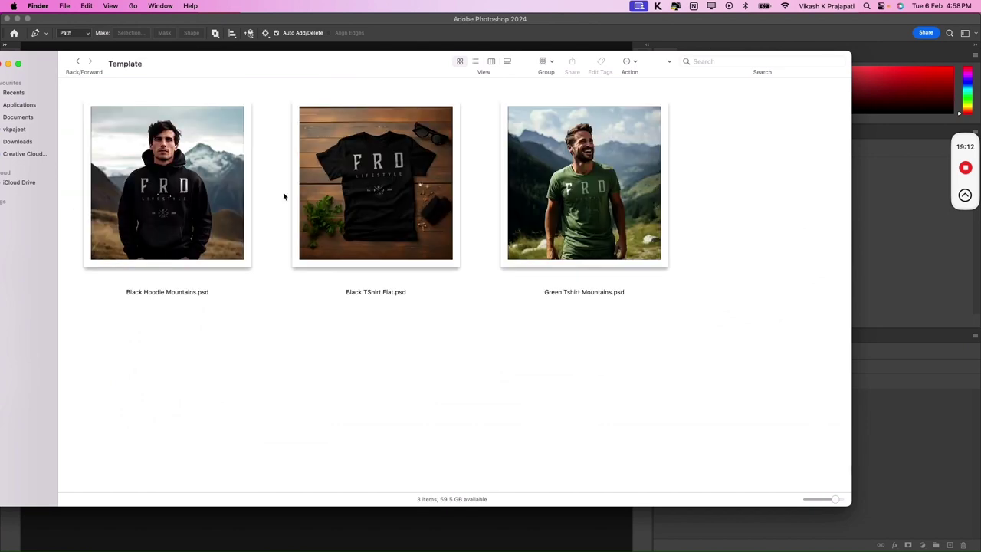
- Open Black TShirt Flat.psd, widen the canvas, and float the Bulk Mockup panel beside it
left_click_drag(327, 197, 169, 538)
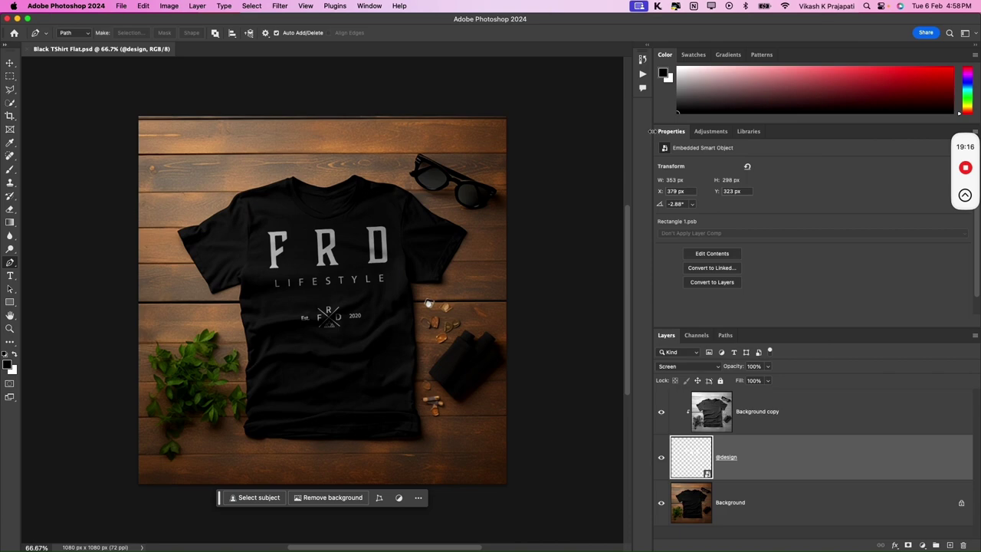
left_click_drag(650, 131, 856, 131)
left_click_drag(957, 145, 762, 92)
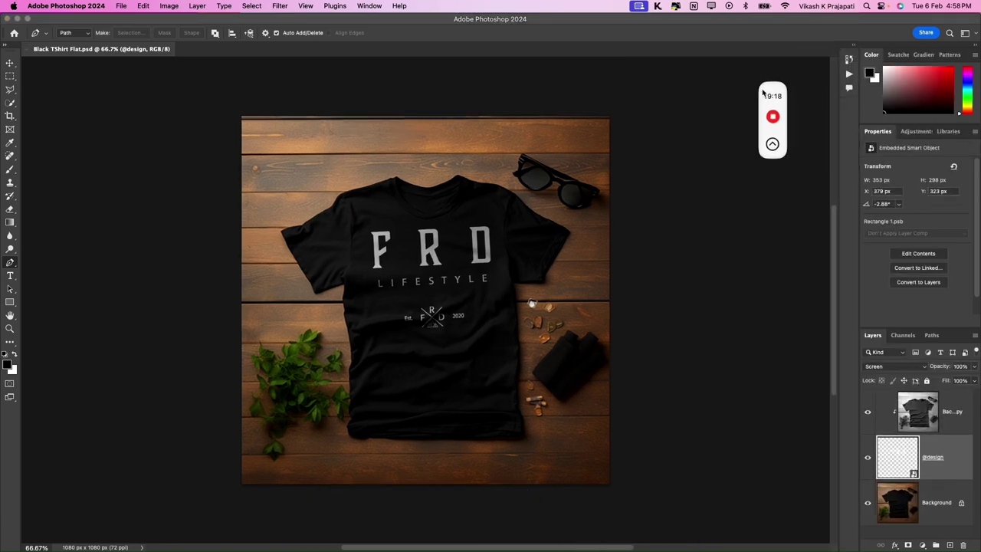
left_click(334, 6)
mouse_move(348, 52)
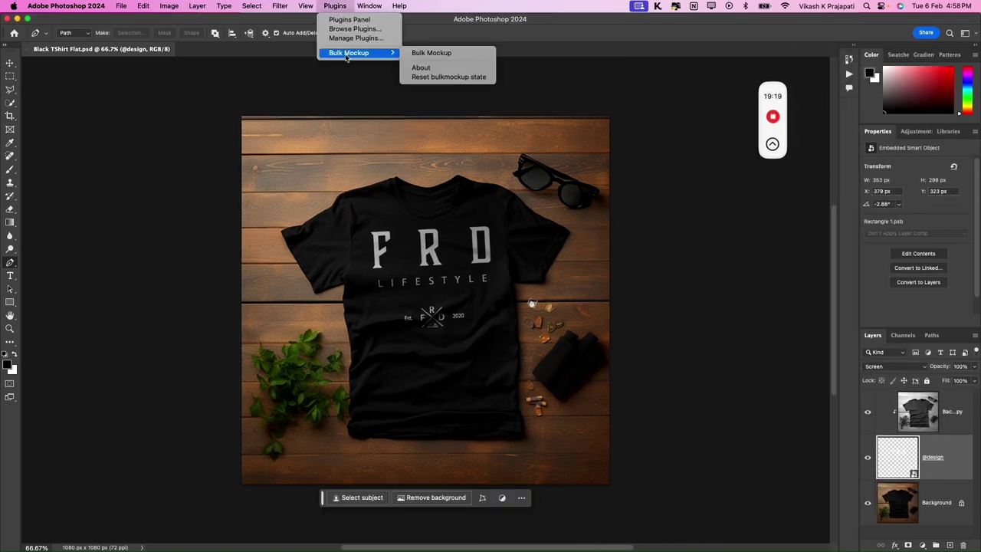
left_click(442, 52)
left_click_drag(750, 107, 113, 90)
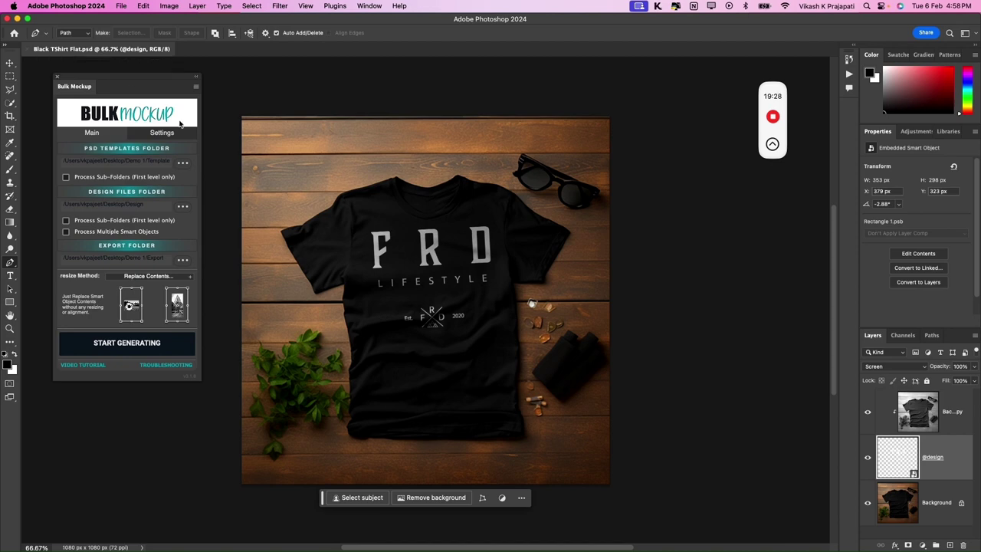
- Try each resize method (Fill/Stretch, Fit, Fill and crop, Constrain by height/width), ending on Do Not Resize
left_click(127, 281)
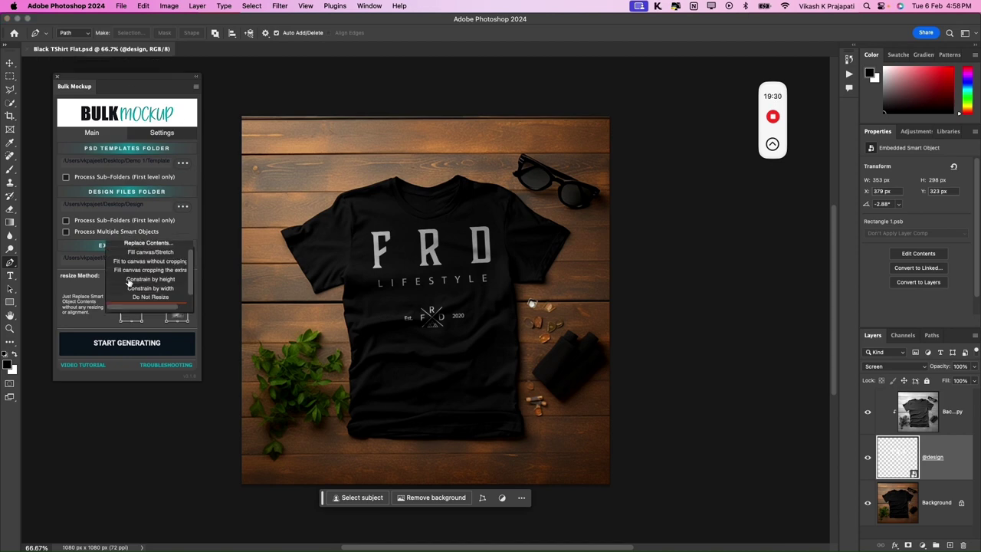
left_click(157, 253)
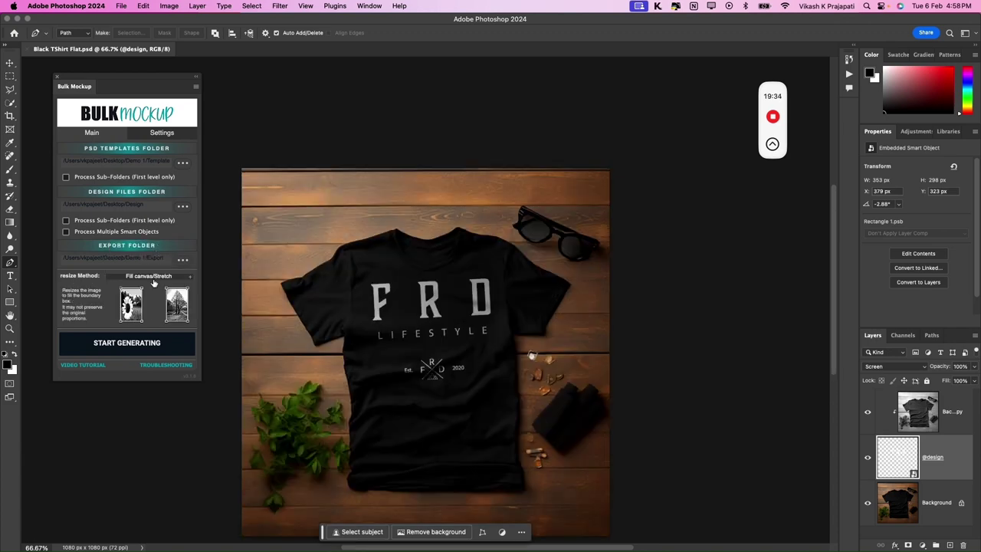
left_click(154, 281)
left_click(153, 261)
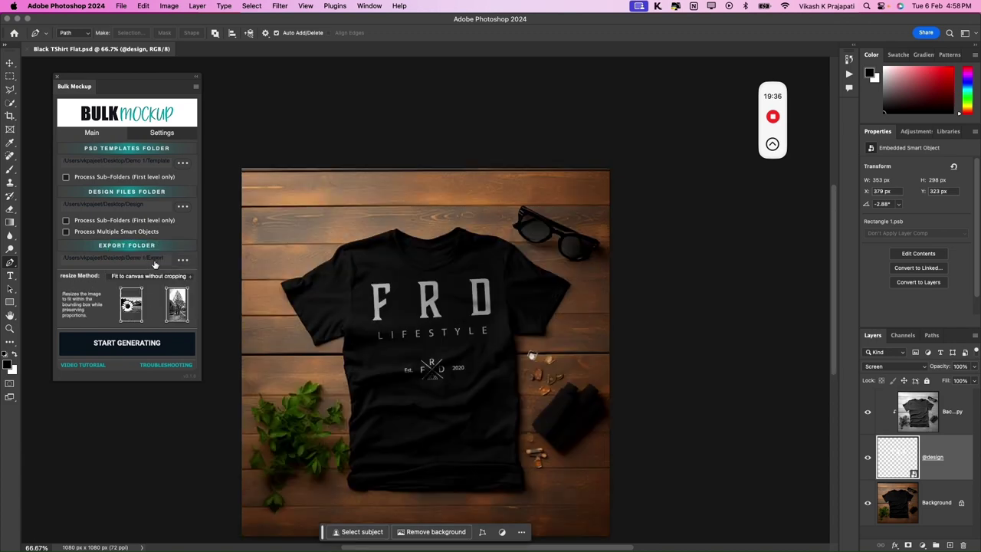
left_click(151, 281)
left_click(150, 270)
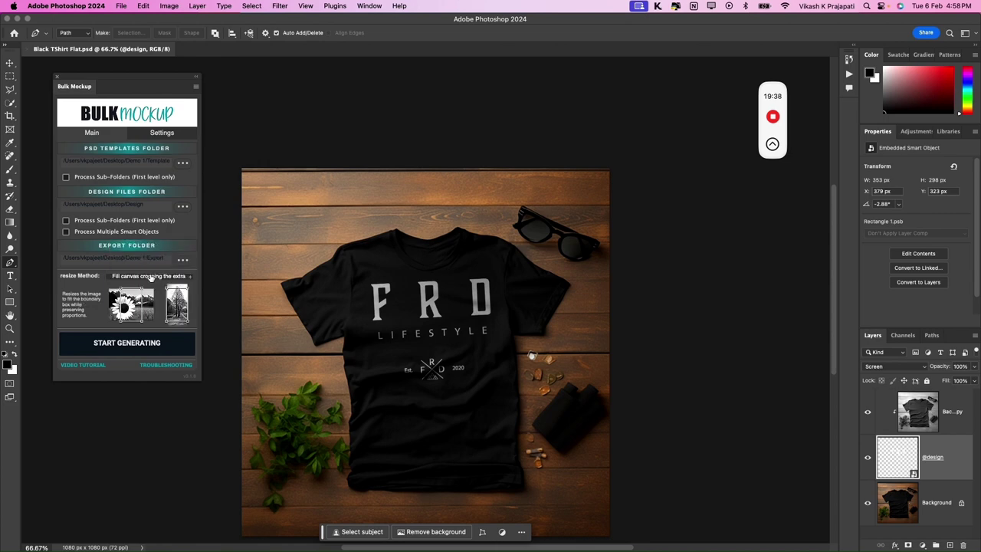
left_click(151, 278)
left_click(150, 287)
left_click(150, 278)
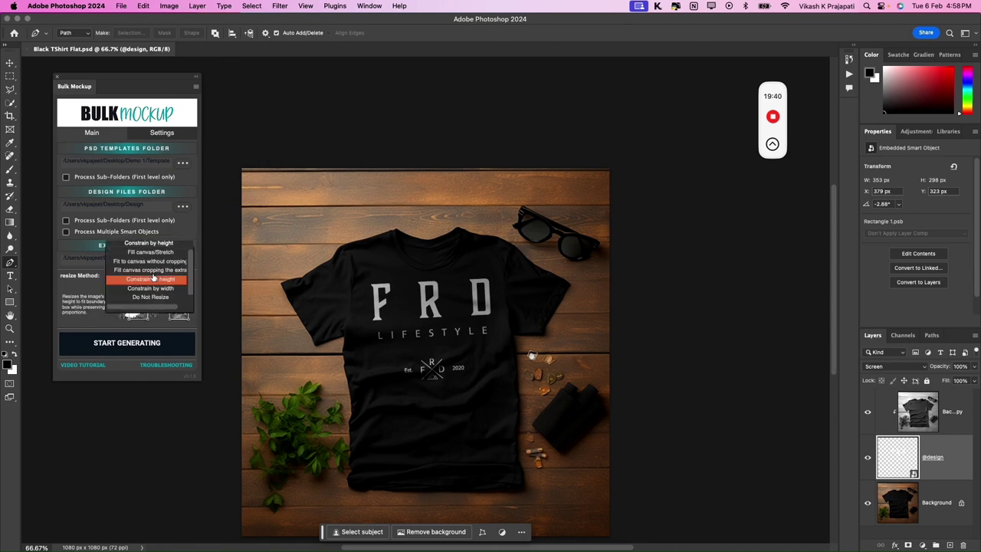
left_click(154, 289)
left_click(156, 277)
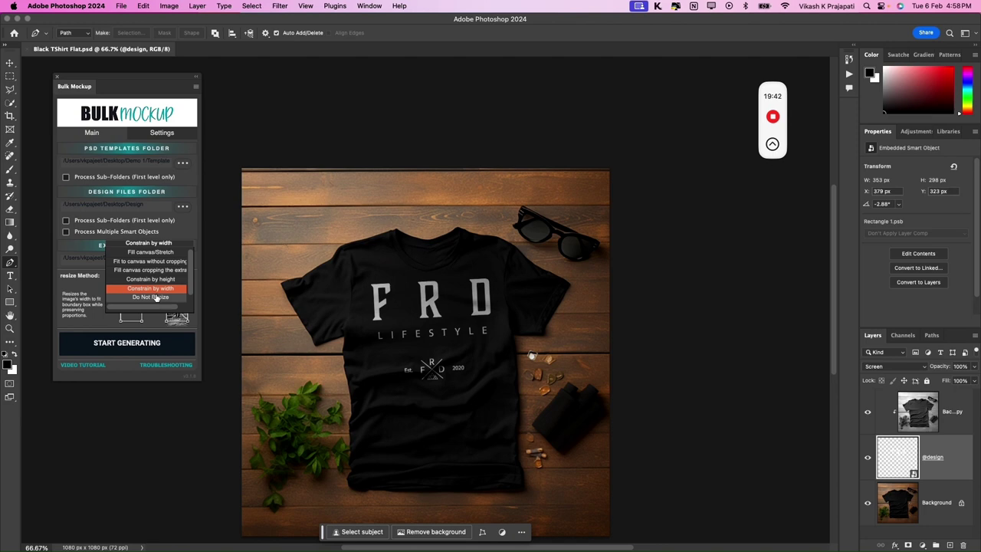
left_click(156, 296)
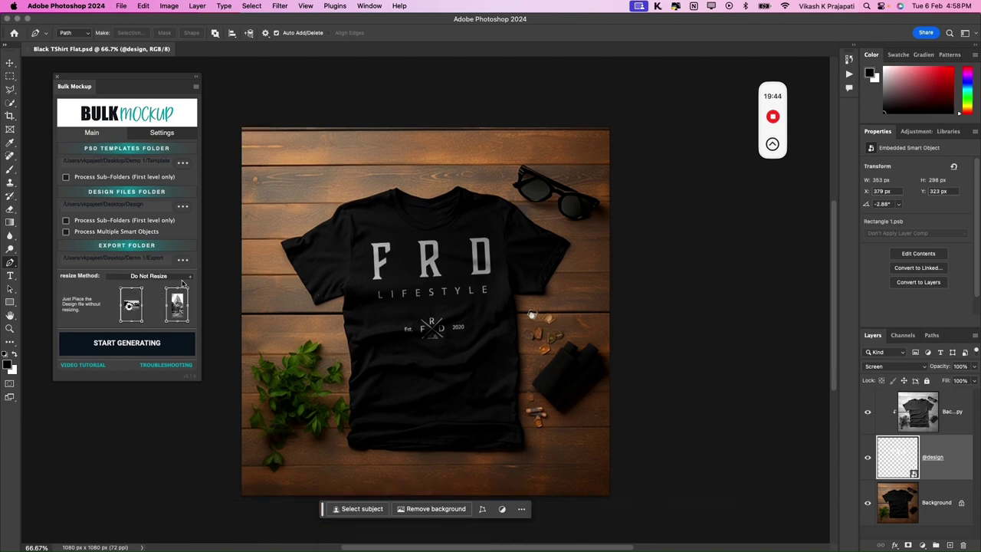
- Preview the resize methods a second time and settle on Do Not Resize
left_click(167, 278)
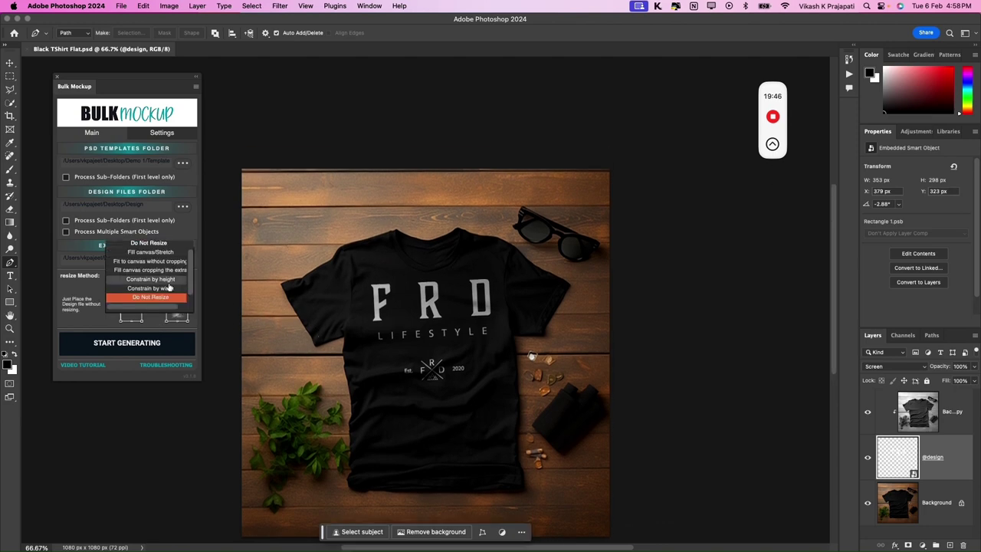
left_click(156, 261)
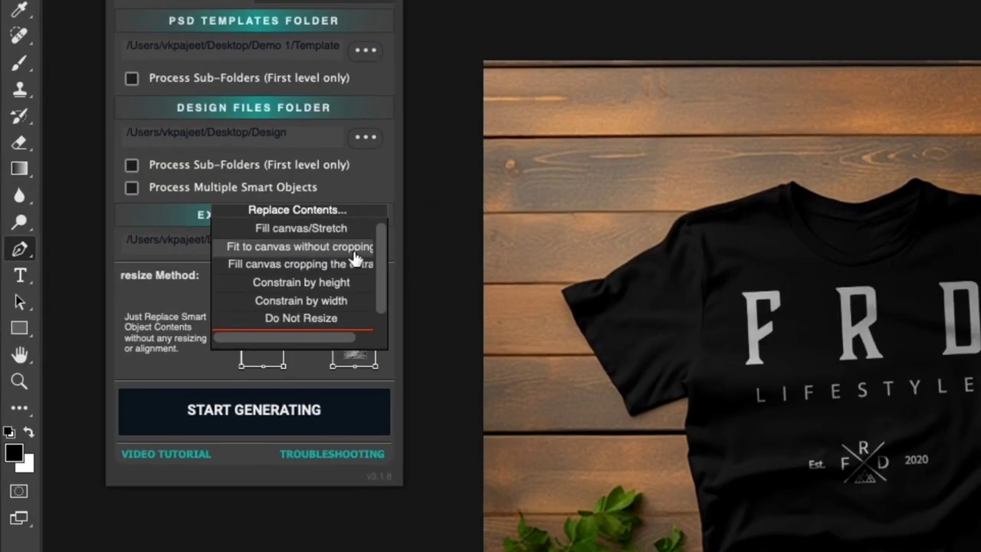
left_click(313, 228)
left_click(308, 290)
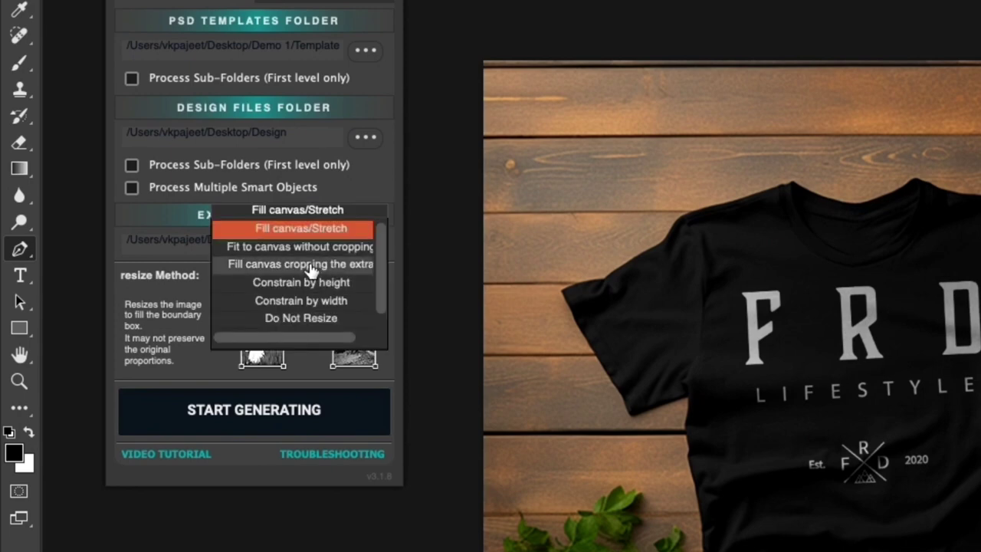
left_click(306, 245)
left_click(305, 281)
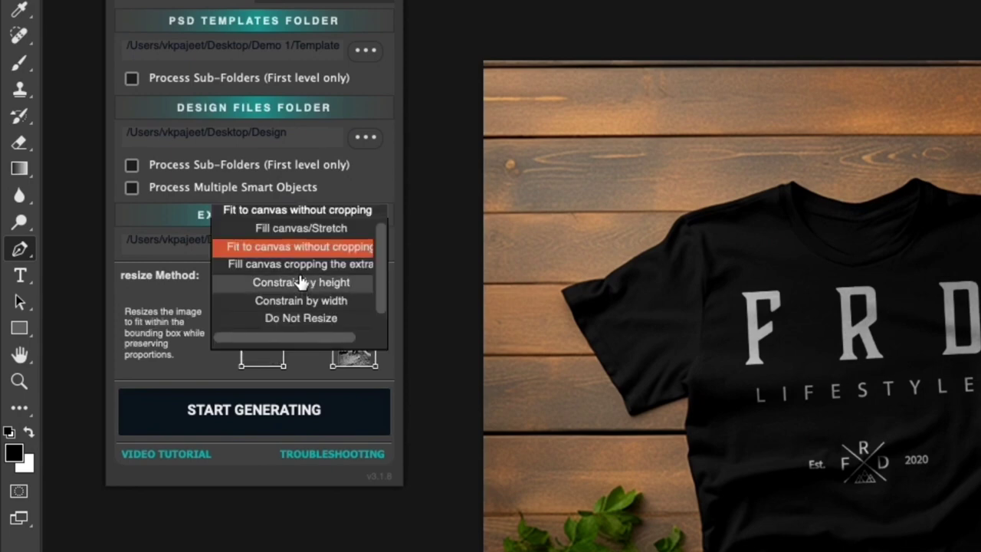
left_click(304, 266)
left_click(302, 280)
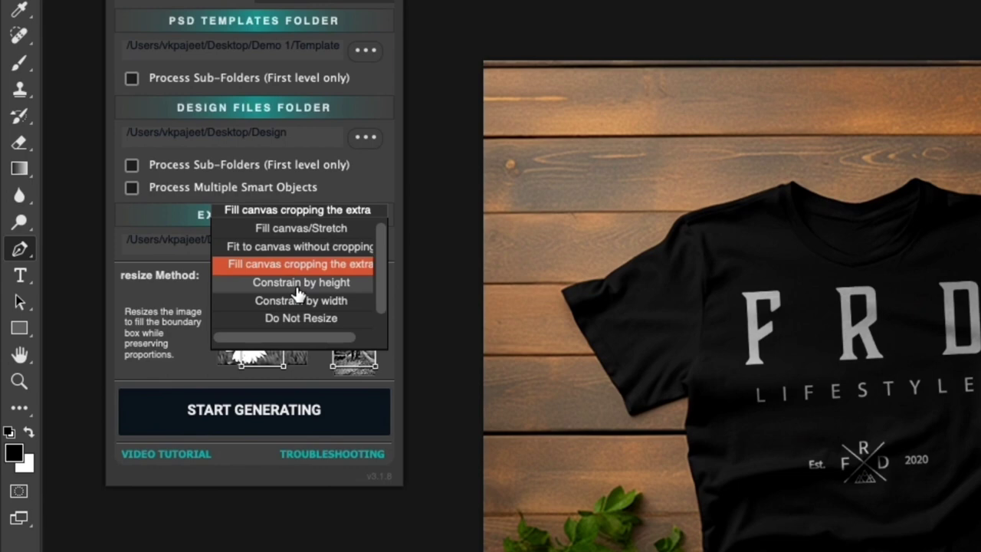
left_click(303, 283)
left_click(306, 279)
left_click(306, 301)
left_click(311, 281)
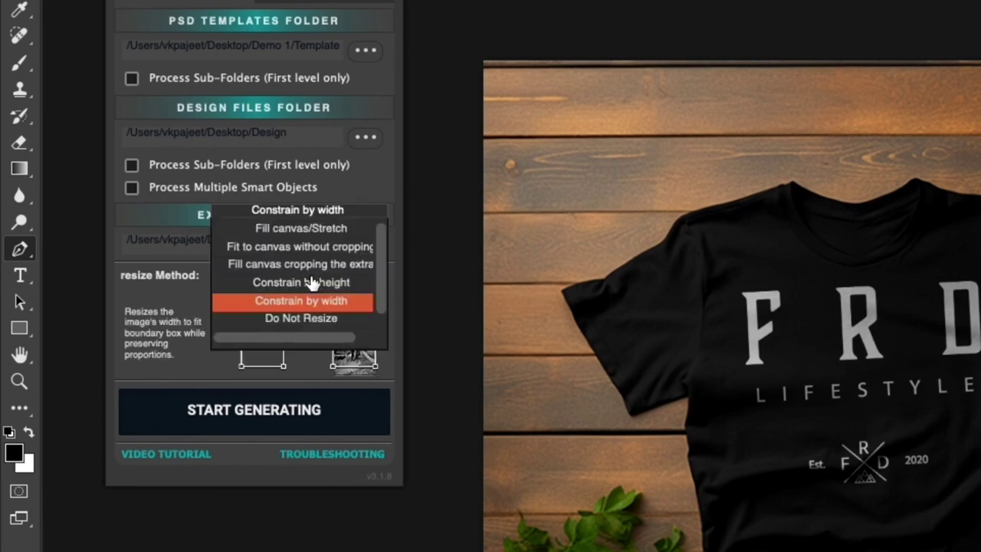
left_click(316, 317)
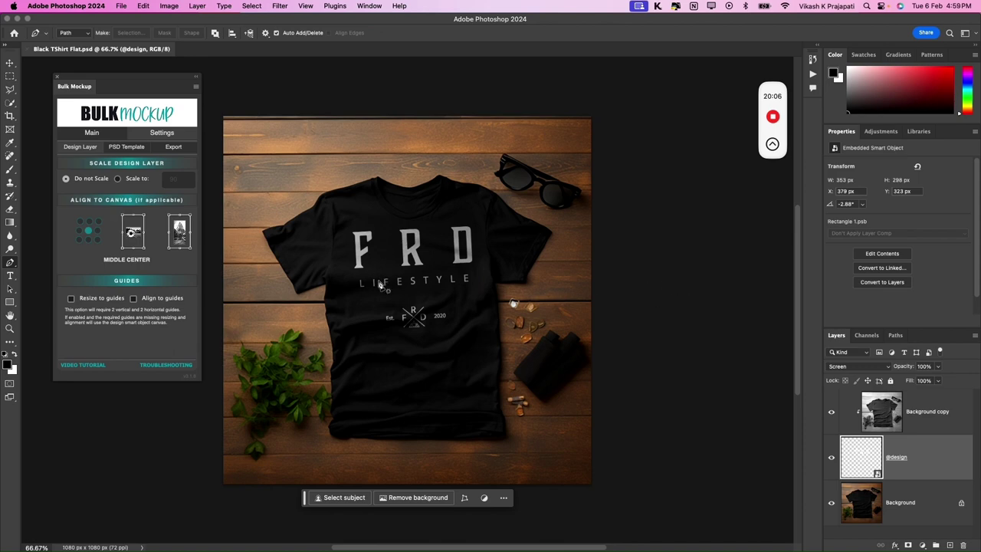
double_click(878, 474)
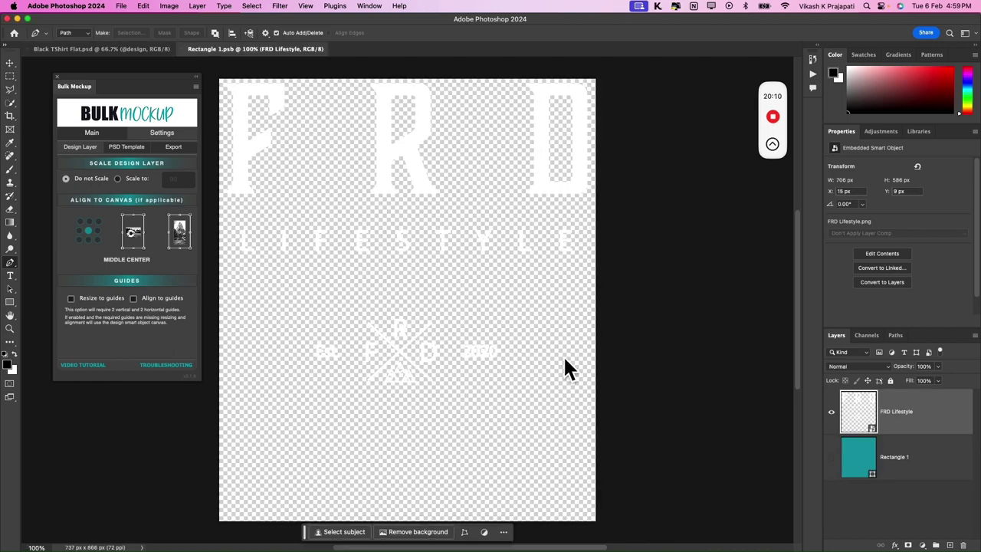
left_click(831, 457)
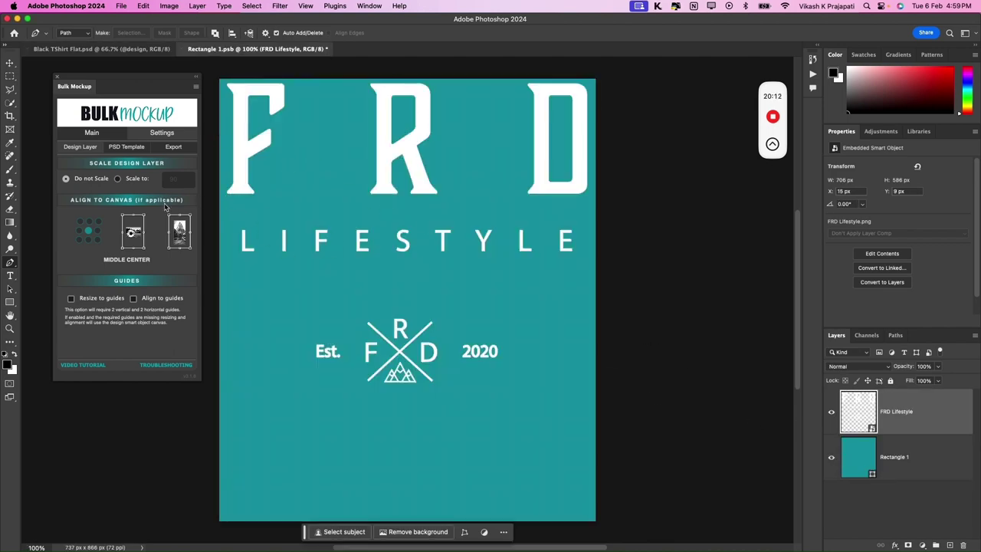
key("ctrl+Up")
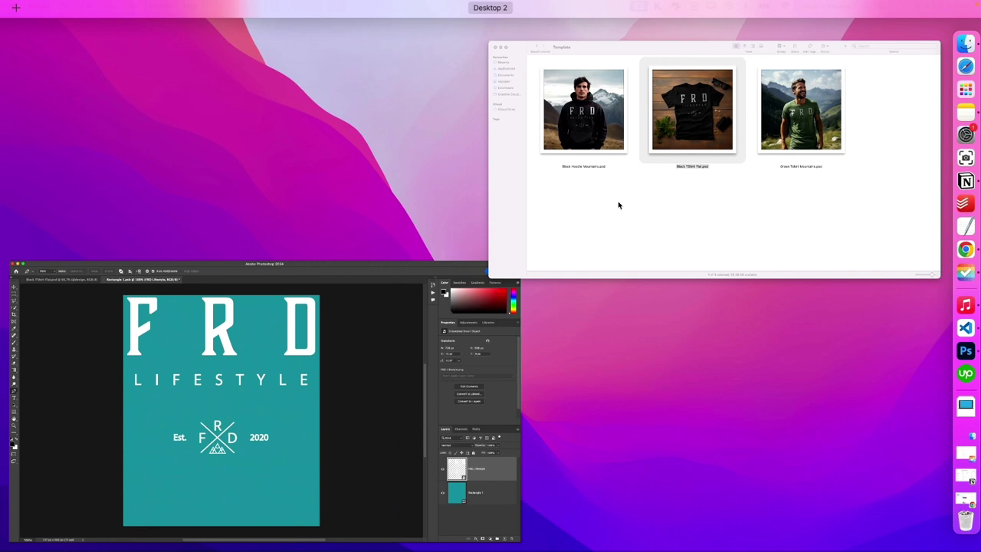
- Place Palm Tree.png at full canvas height above FRD Lifestyle, then hide that layer
left_click(618, 204)
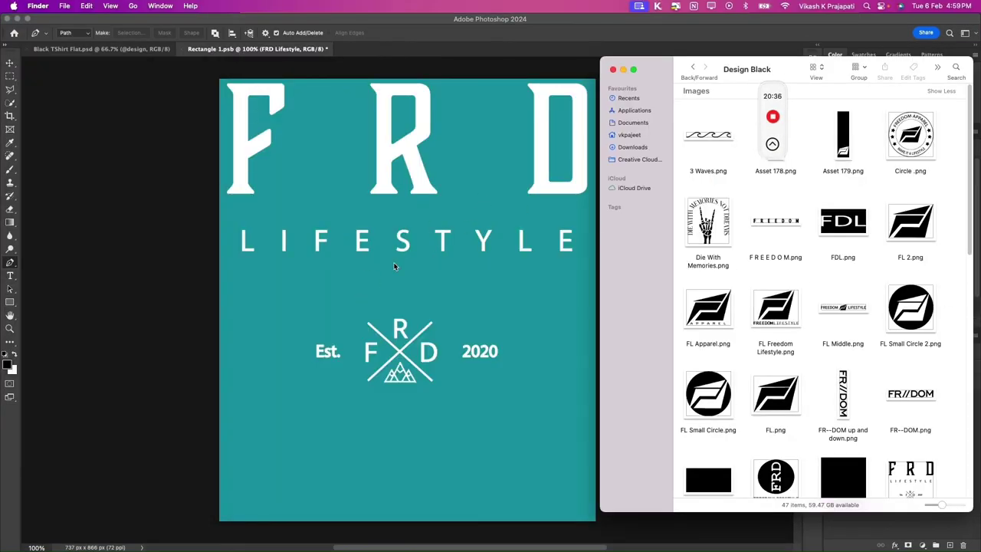
key("w")
left_click(700, 302)
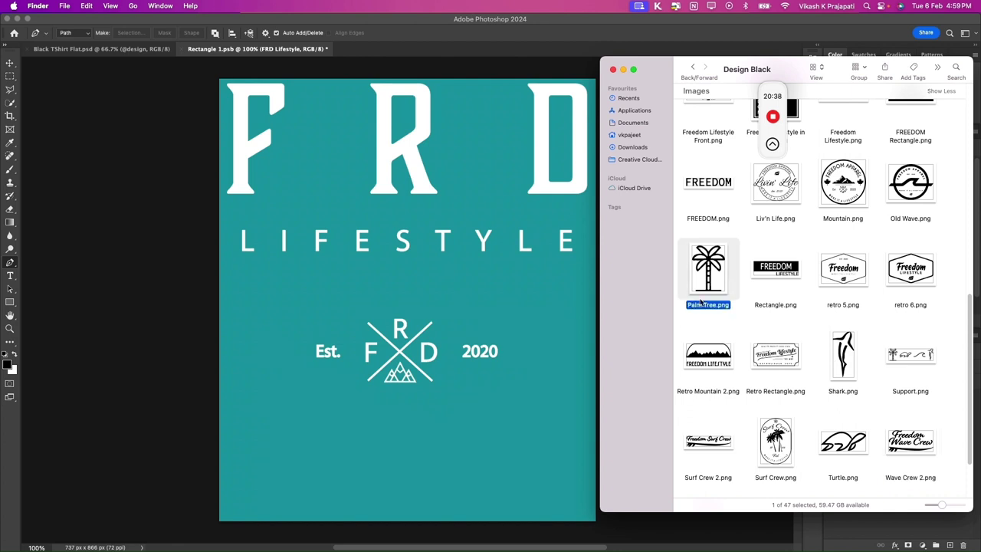
left_click_drag(710, 285, 407, 522)
left_click_drag(408, 277, 406, 79)
key("Return")
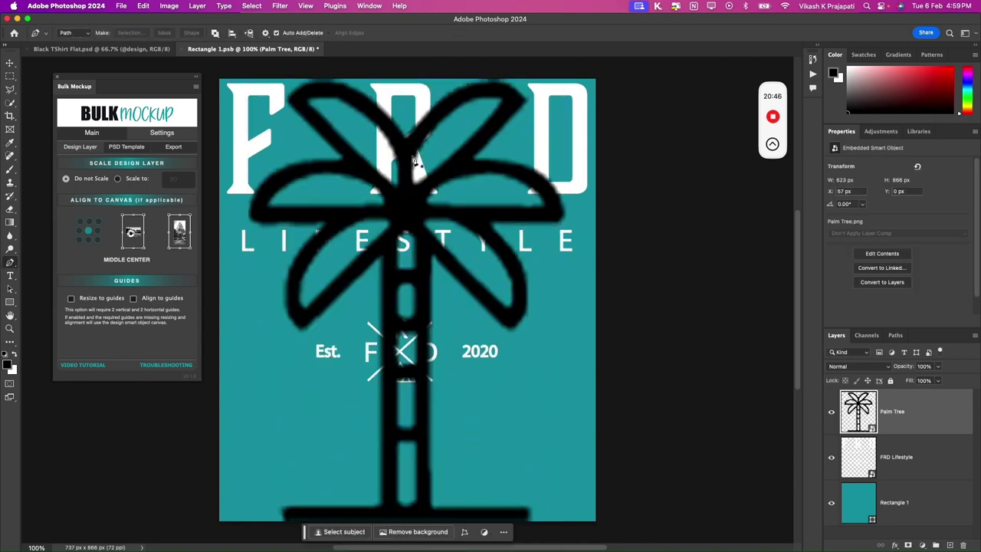
left_click(831, 411)
key("ctrl+Up")
- Place Rectangle.png with the FREEDOM LIFESTYLE artwork and scale it to 733 × 240 px
left_click(716, 287)
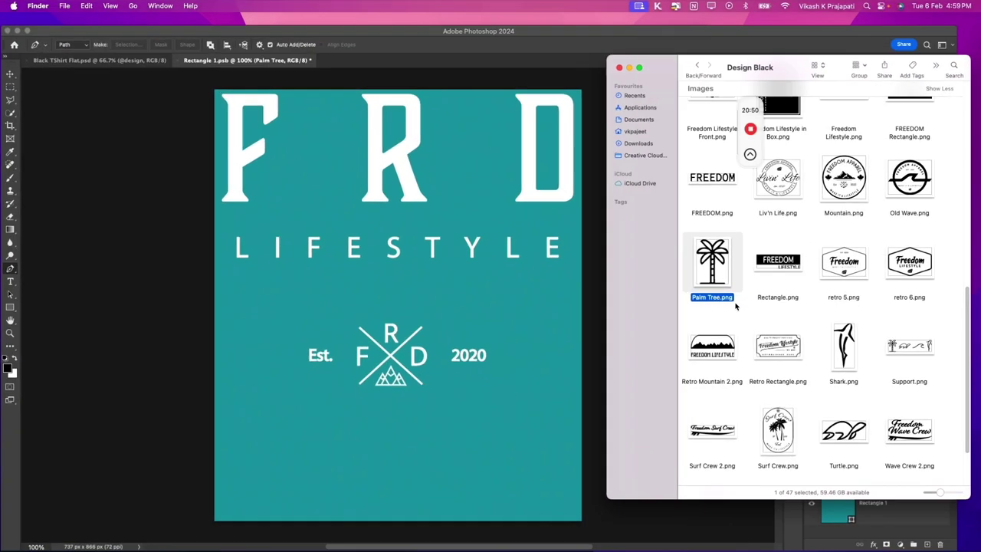
left_click_drag(776, 264, 429, 346)
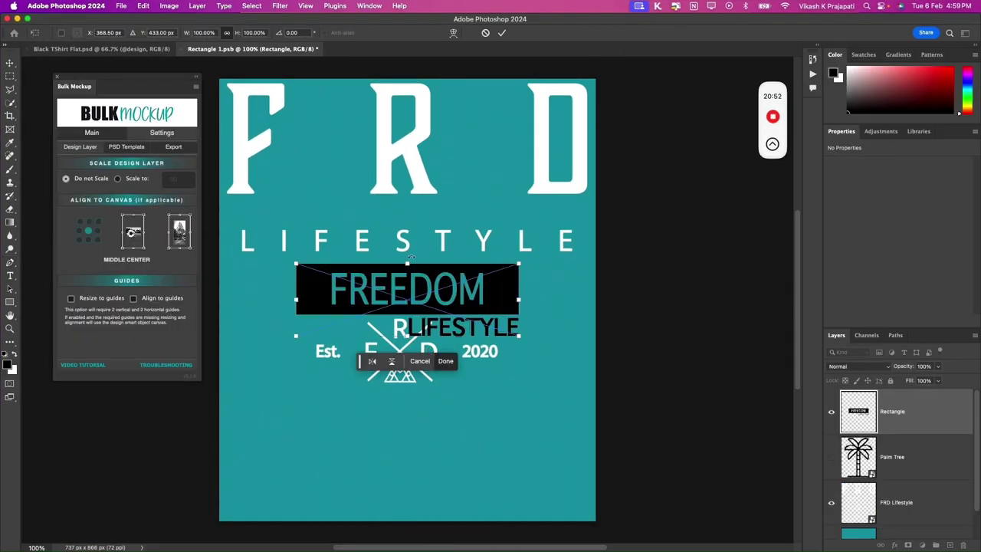
left_click_drag(411, 258, 426, 130)
key("Return")
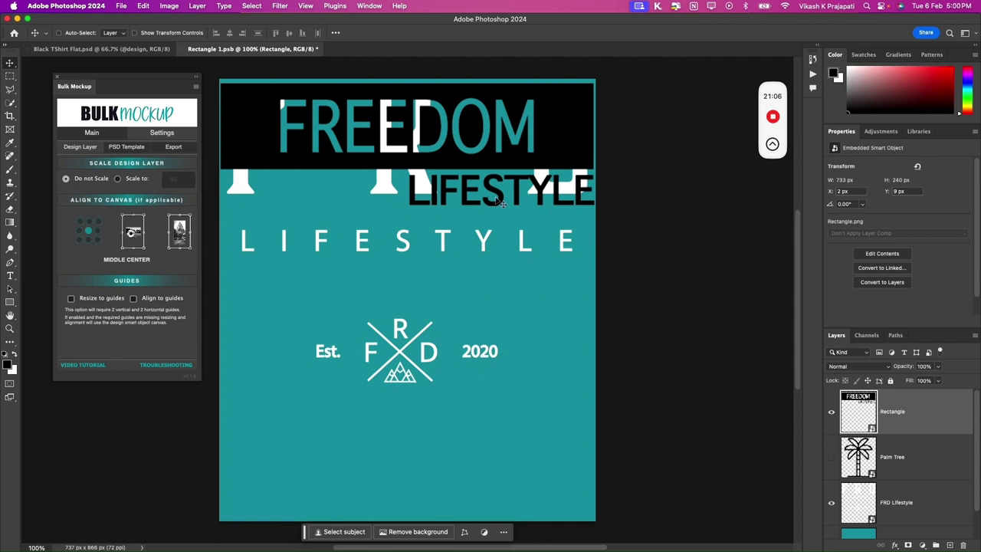
- Delete the trial Rectangle and Palm Tree layers, then move and widen the Design Black folder window
key("BackSpace")
key("BackSpace")
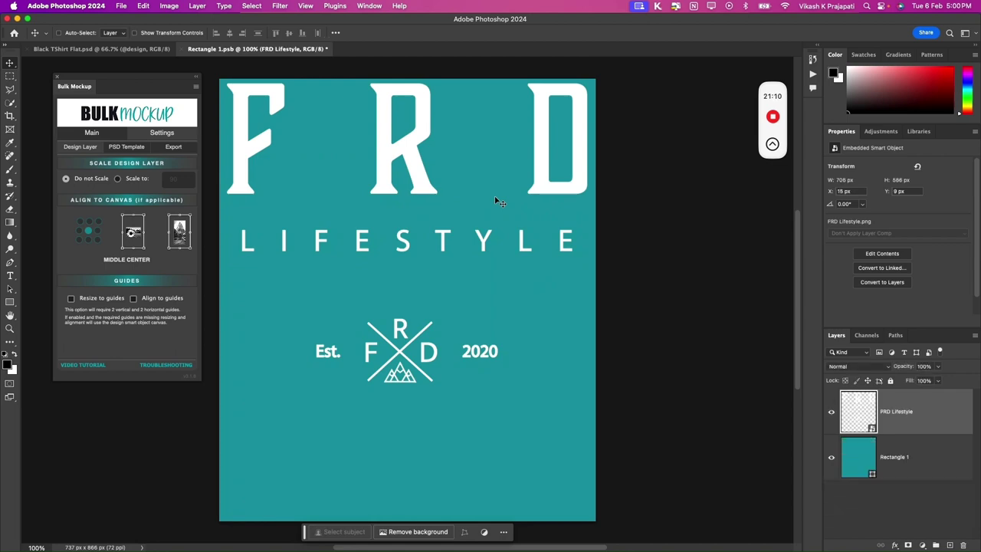
key("ctrl+Up")
left_click(868, 277)
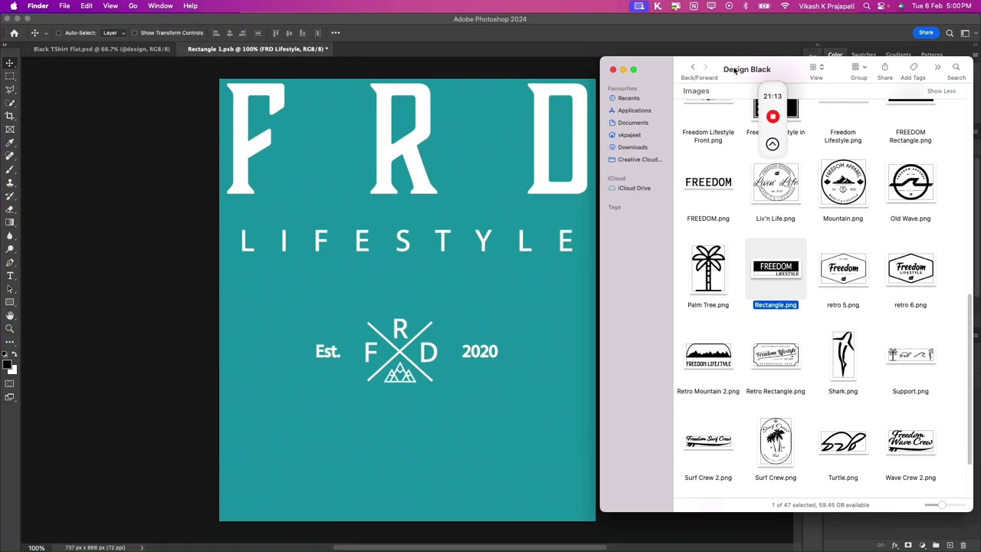
left_click_drag(734, 71, 288, 78)
left_click_drag(528, 222, 921, 238)
- Back in Photoshop, start a free transform on FRD Lifestyle and switch to Black TShirt Flat.psd
scroll(604, 323, "up", 1)
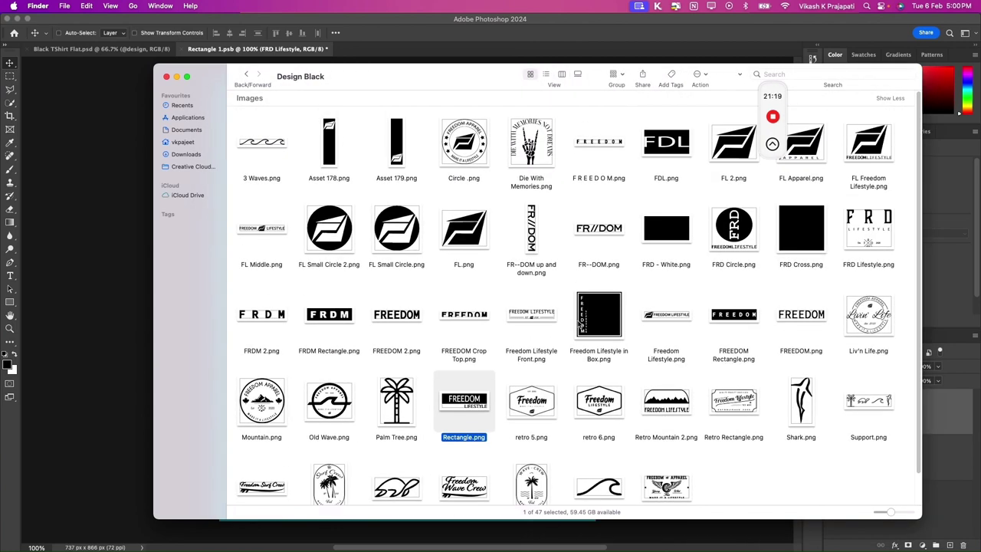
left_click(148, 266)
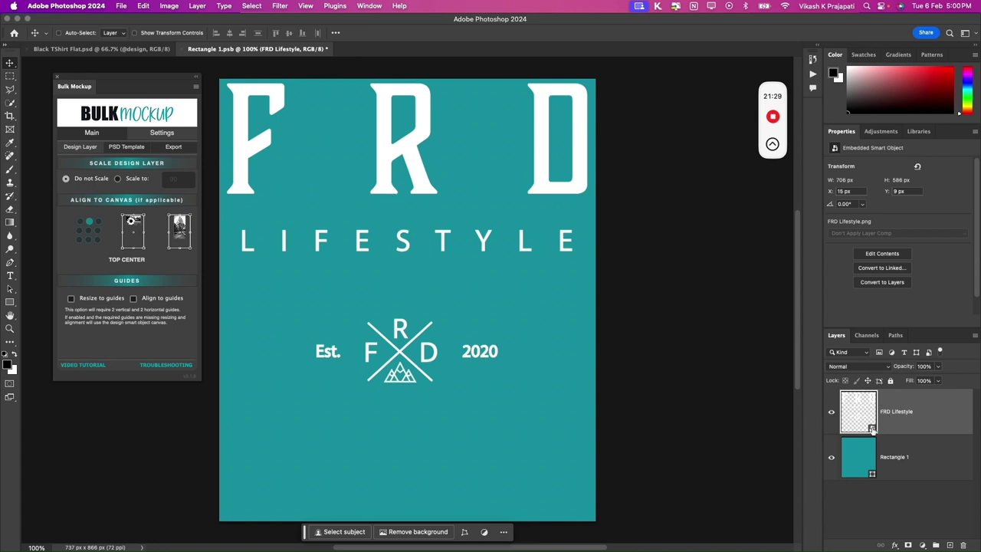
key("ctrl+t")
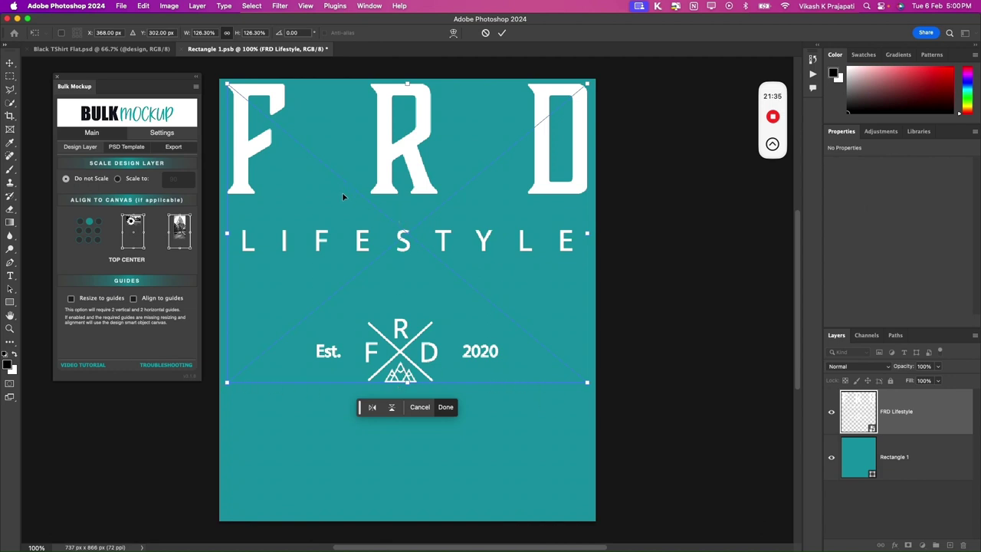
left_click(125, 51)
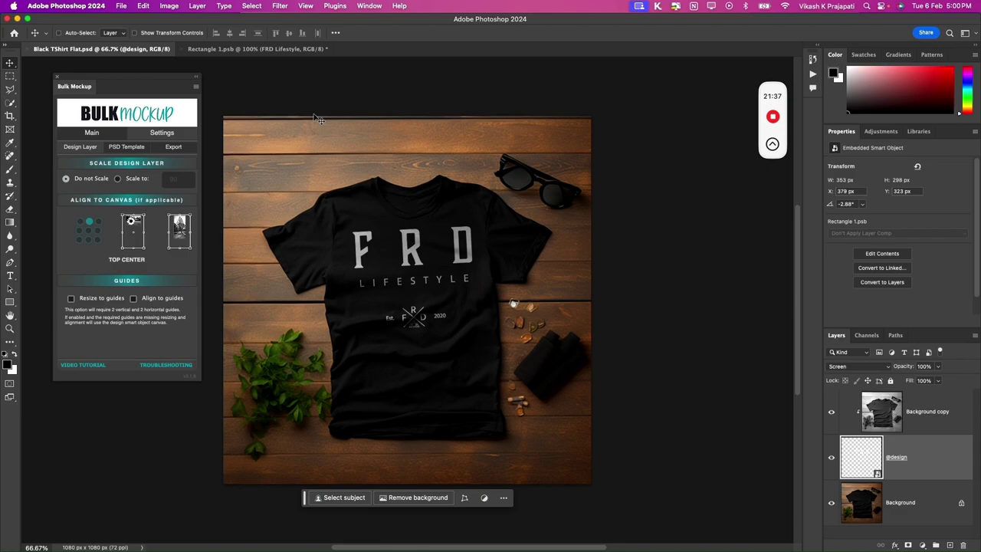
- Switch to Rectangle 1.psb and glance through the Design Black folder before returning to Photoshop
left_click(256, 49)
key("ctrl+Up")
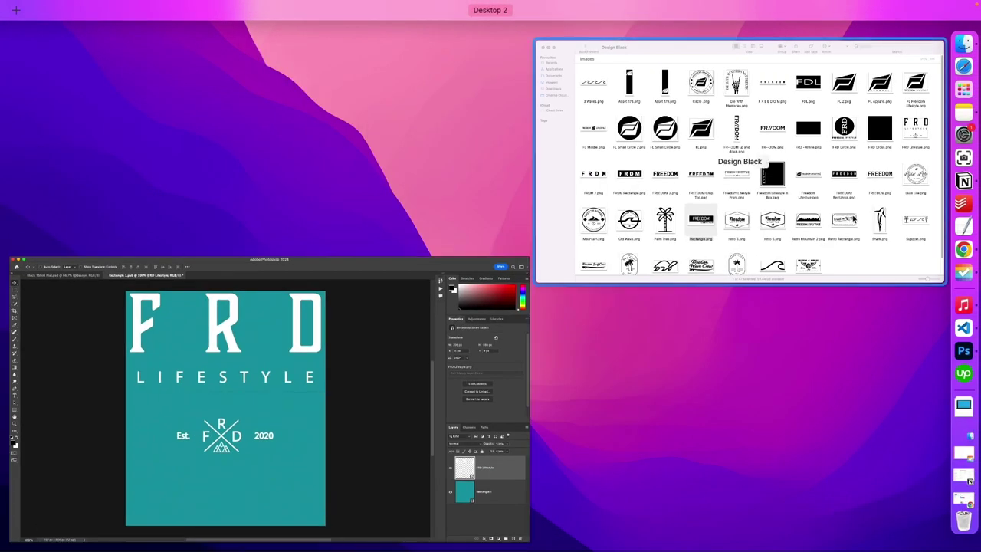
left_click(760, 232)
scroll(735, 246, "down", 2)
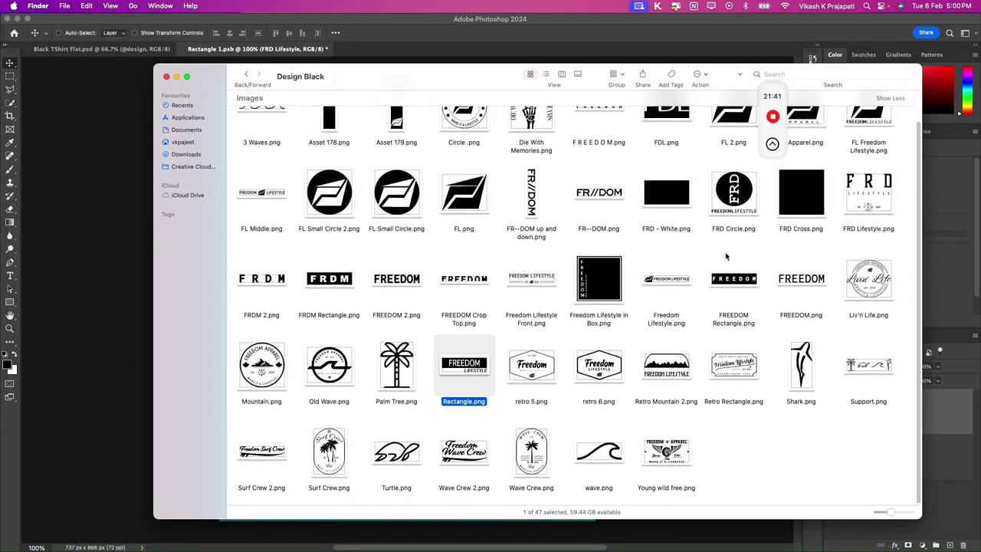
scroll(725, 256, "up", 1)
key("ctrl+Up")
left_click(357, 347)
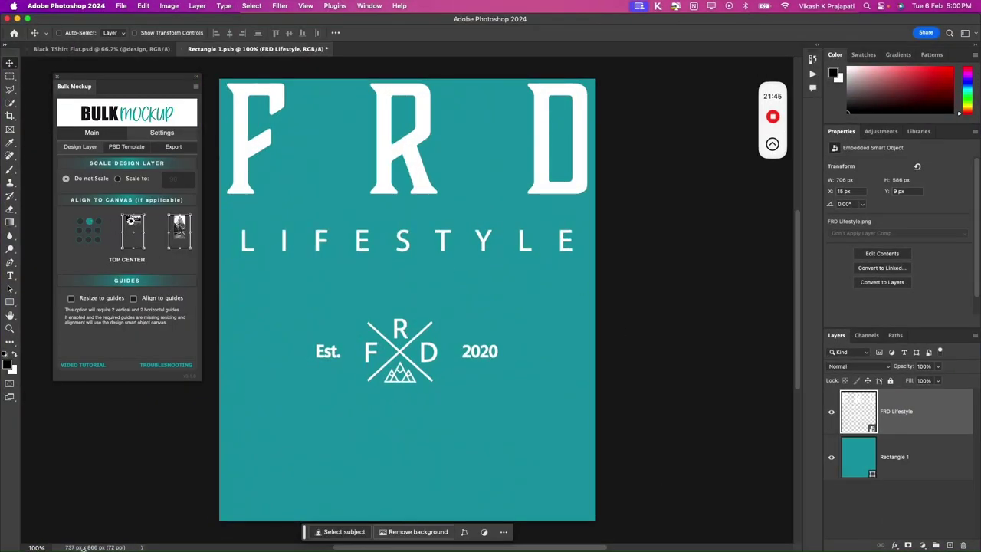
- Browse the Design Black folder, selecting Shark, Palm Tree, Asset 179 and Asset 178 PNGs
key("ctrl+Up")
left_click(773, 221)
scroll(707, 289, "up", 1)
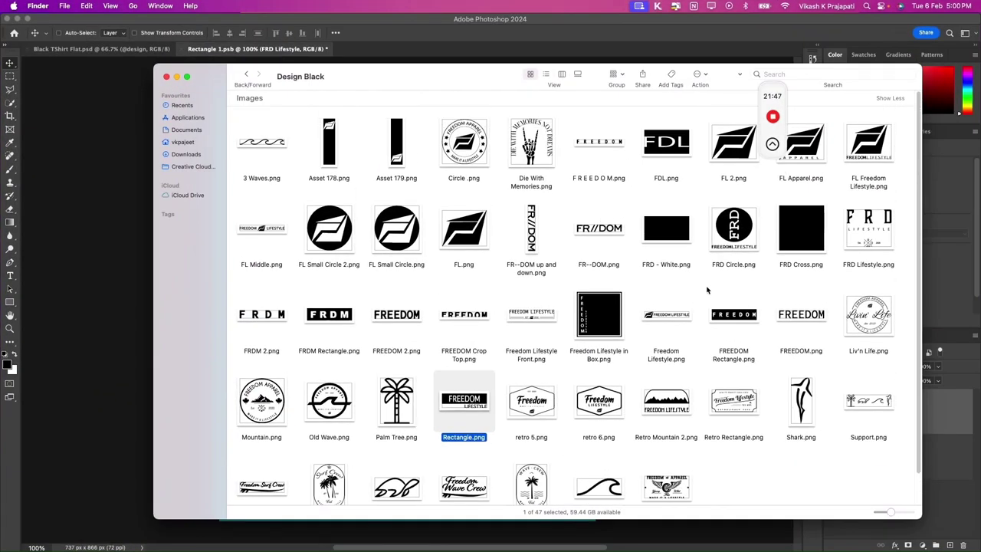
left_click(802, 411)
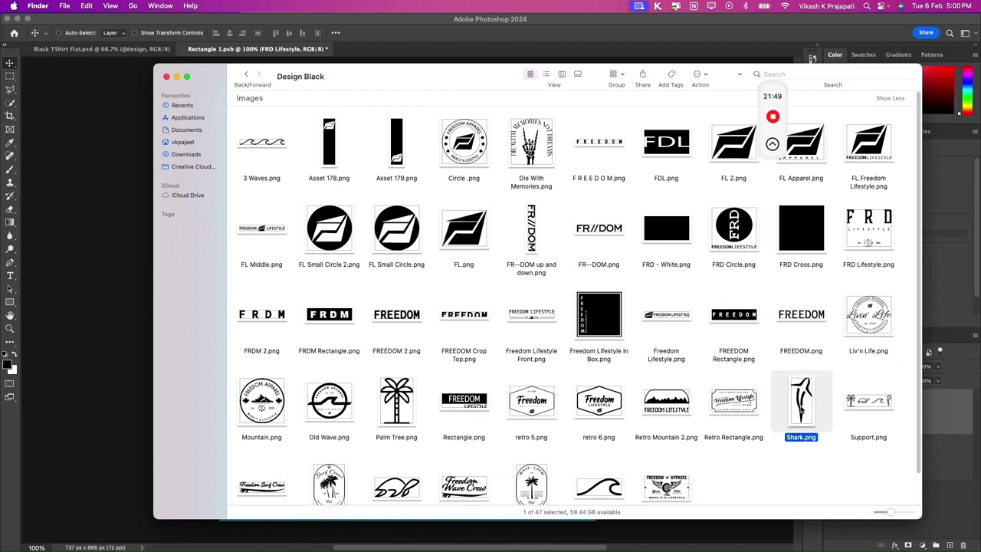
left_click(386, 412)
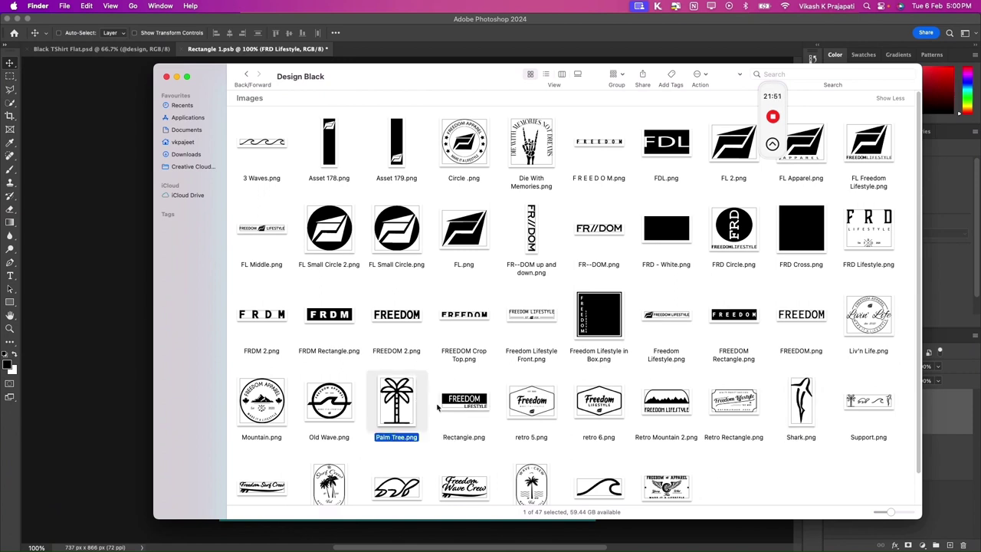
left_click(400, 160)
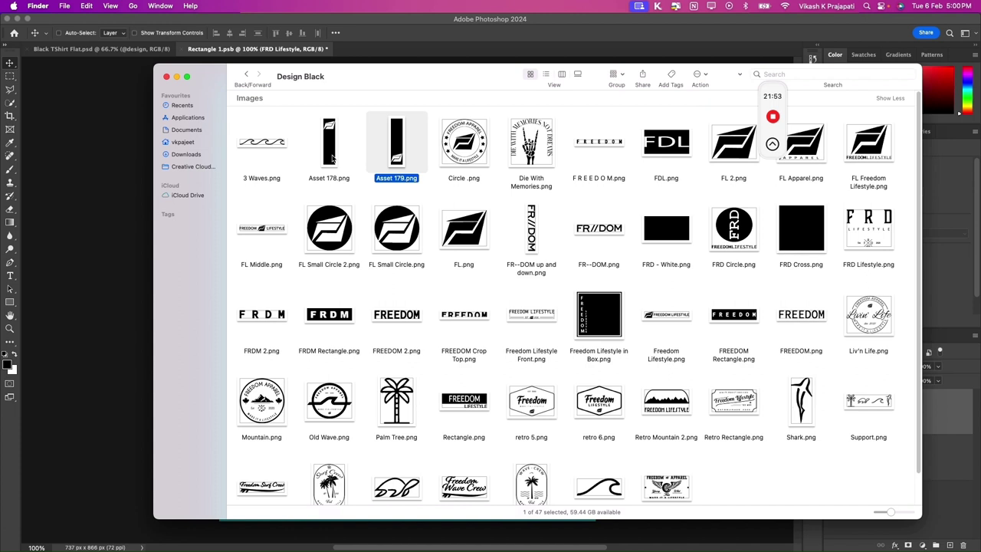
left_click(340, 168)
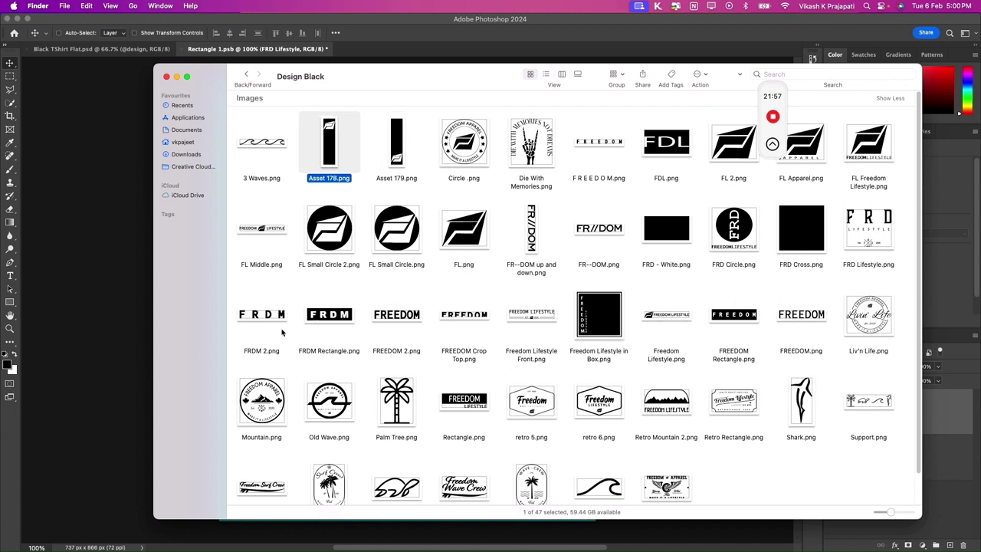
left_click(123, 392)
mouse_move(43, 522)
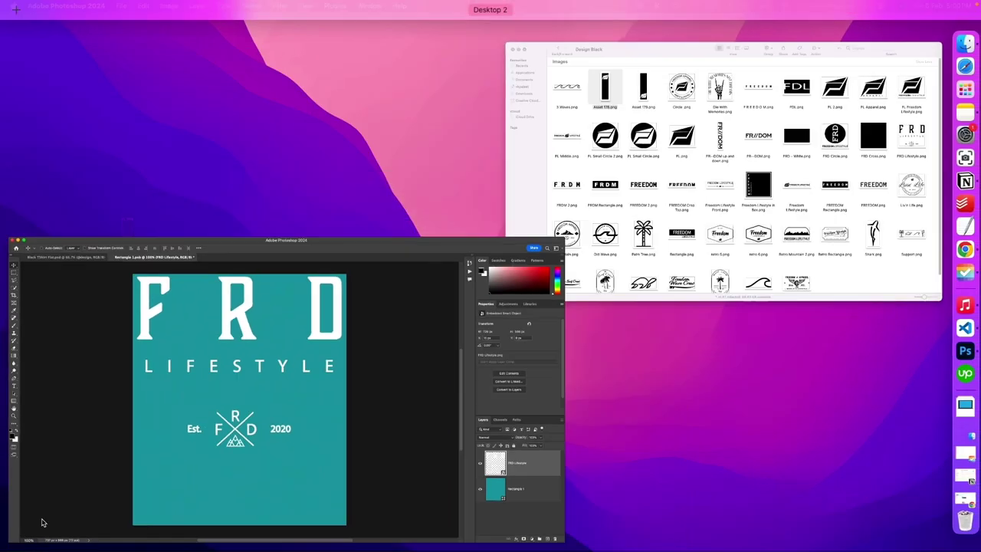
left_click(736, 222)
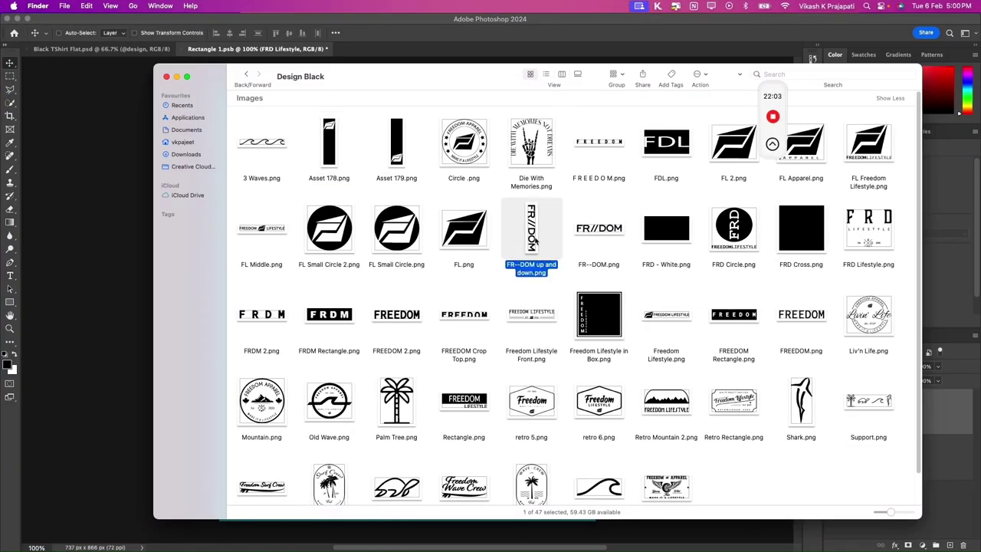
- Place FR--DOM up and down.png and stretch it to the full canvas height
left_click_drag(534, 239, 94, 409)
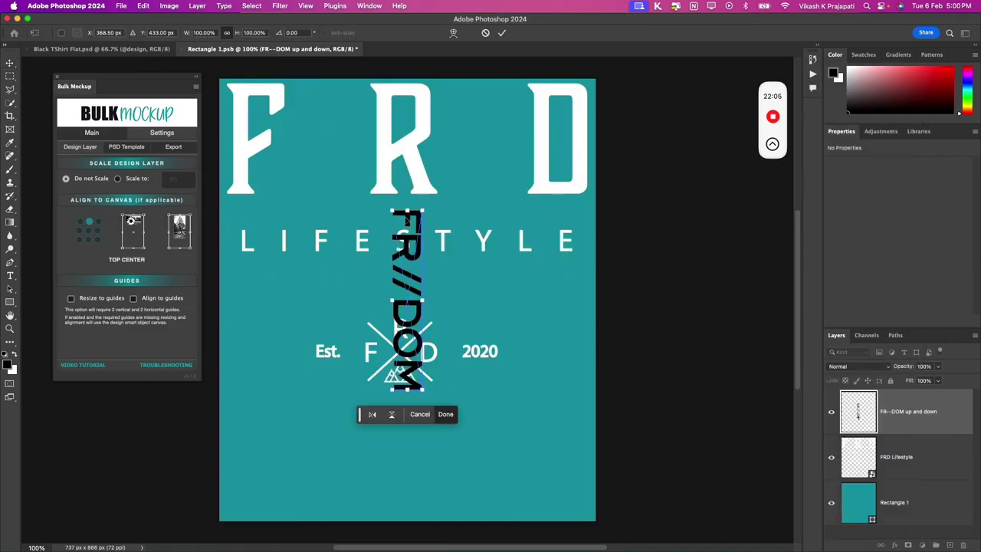
left_click_drag(407, 209, 407, 81)
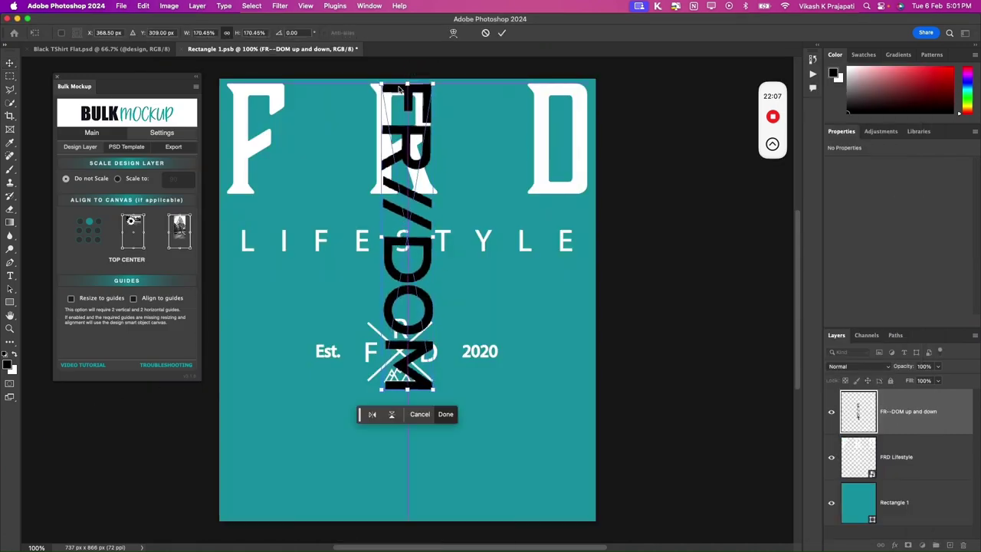
left_click_drag(407, 390, 405, 514)
key("Return")
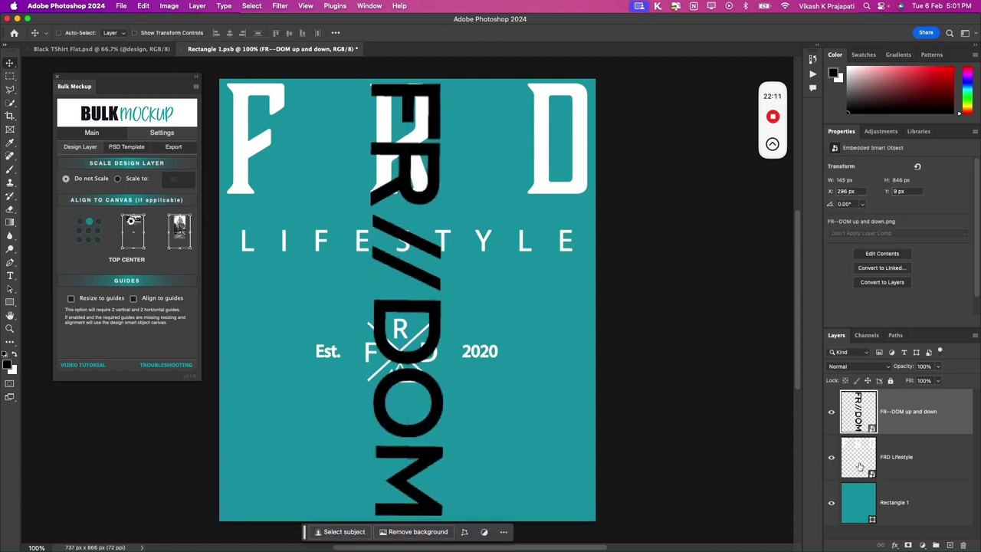
- Hide FRD Lifestyle, move FR//DOM to the left edge, save, and return to the T-shirt mockup
left_click(831, 456)
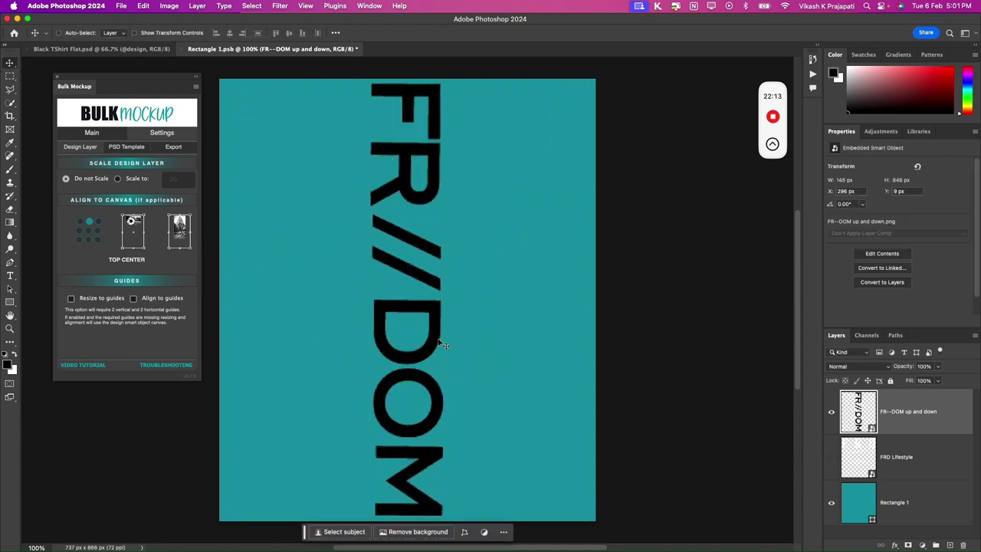
left_click_drag(433, 344, 291, 347)
key("super+s")
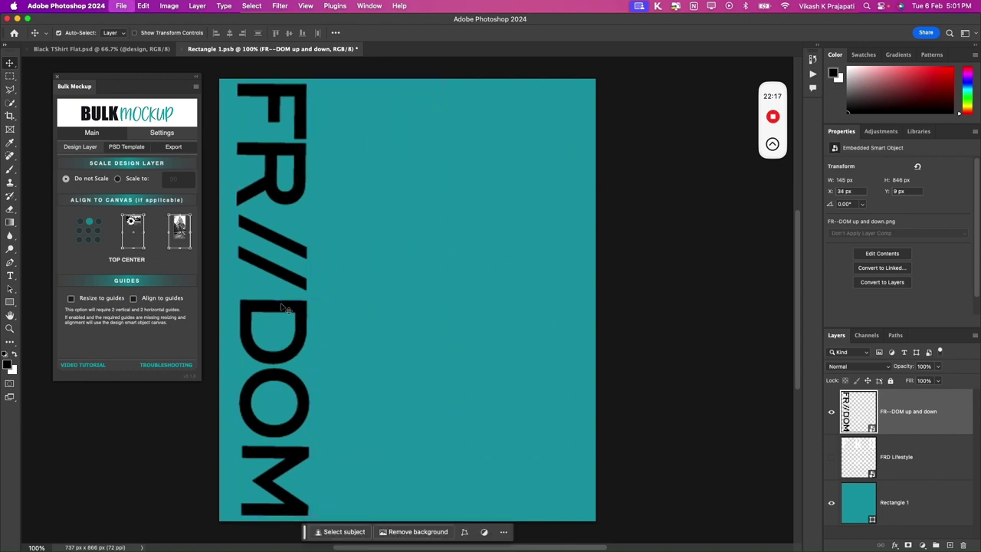
key("ctrl+Tab")
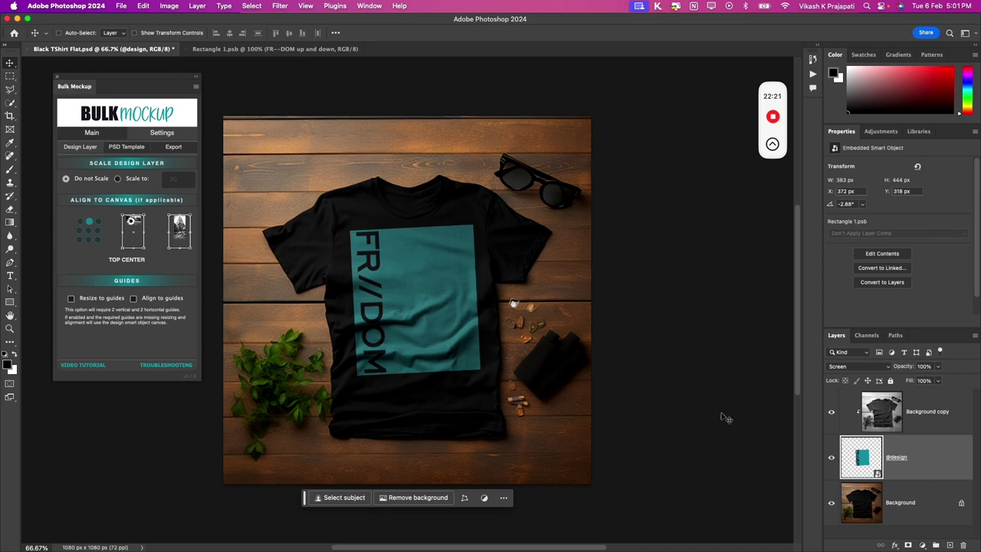
left_click(82, 223)
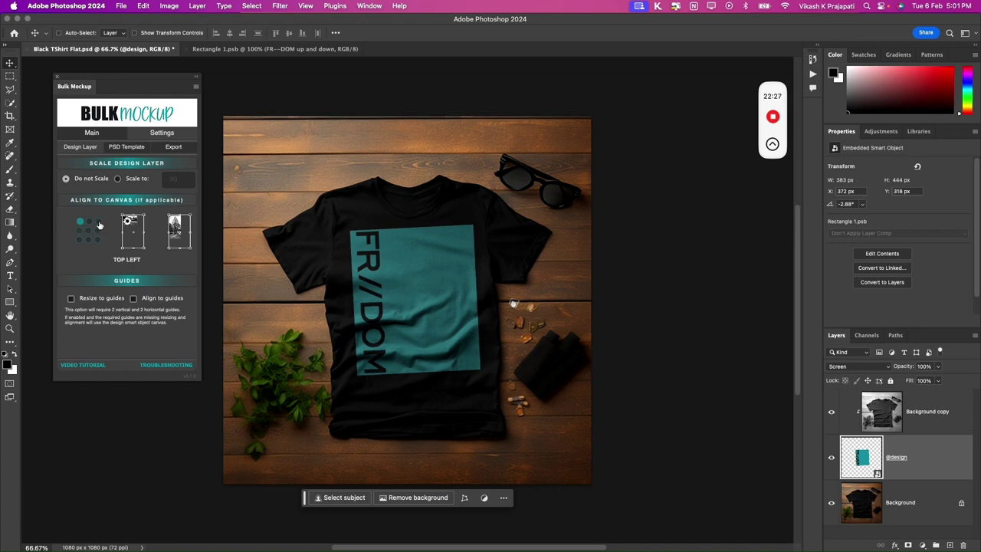
left_click(98, 224)
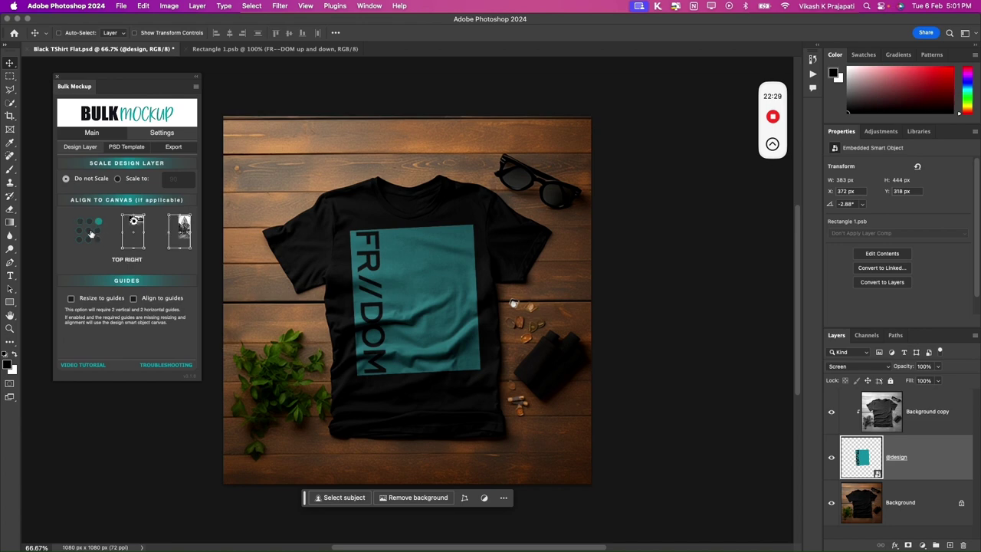
left_click(89, 231)
left_click(89, 221)
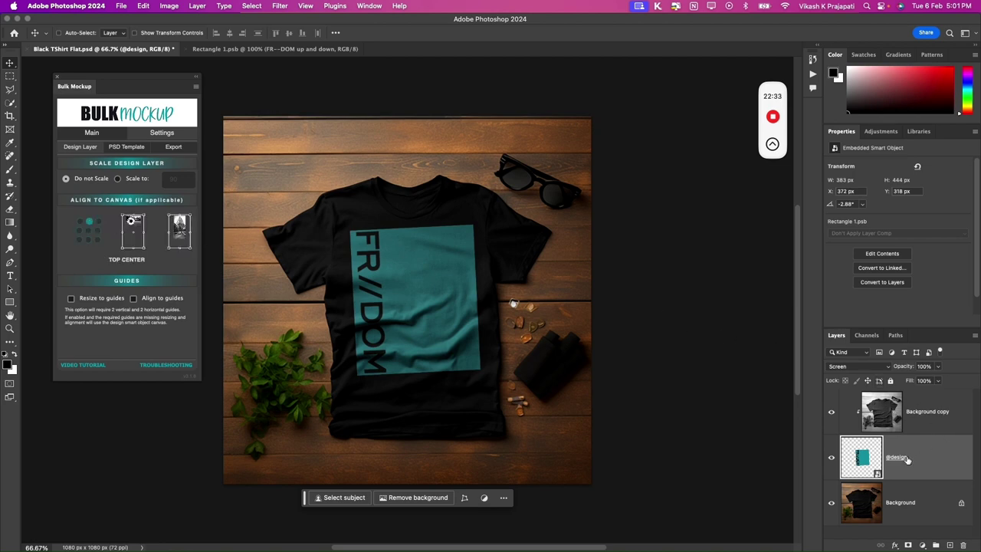
double_click(852, 457)
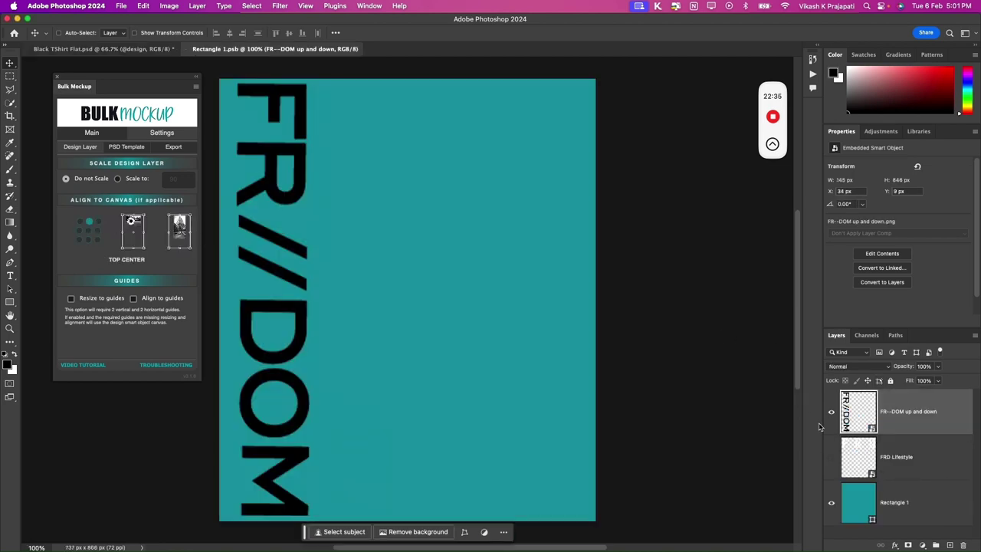
- Delete the FR--DOM layer, show FRD Lifestyle, hide the teal Rectangle 1, and save
key("BackSpace")
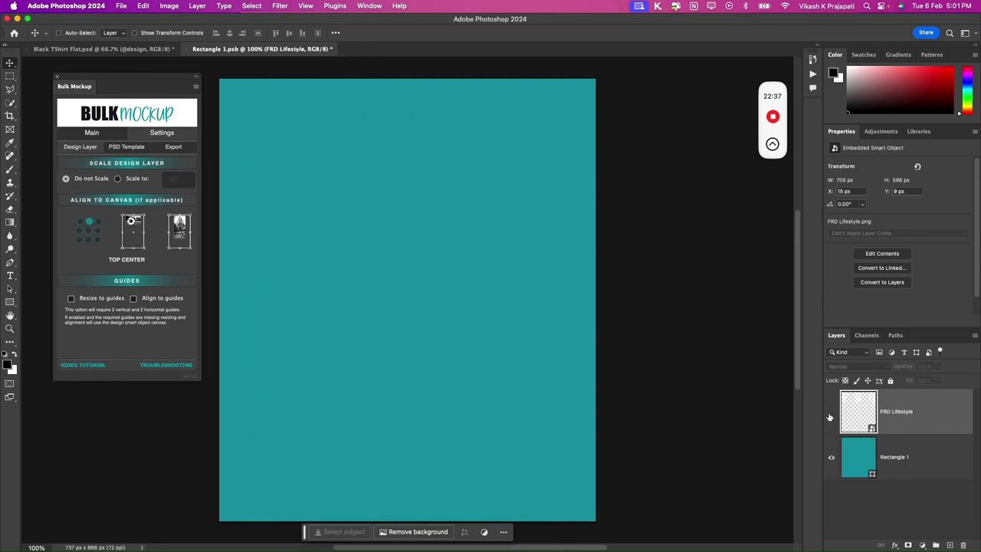
left_click(831, 411)
left_click(831, 457)
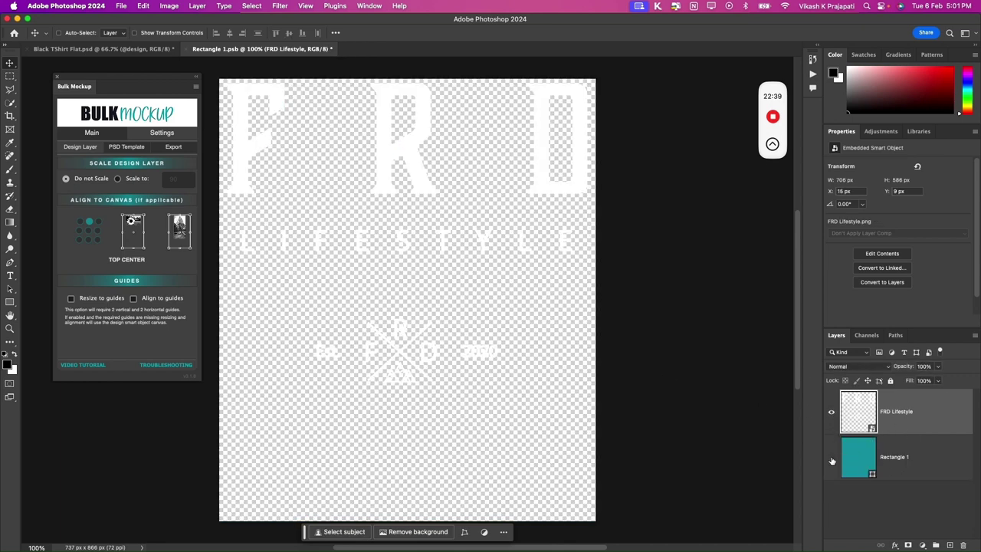
key("super+s")
- Bring the Design Black folder forward and select wave.png
key("ctrl+Up")
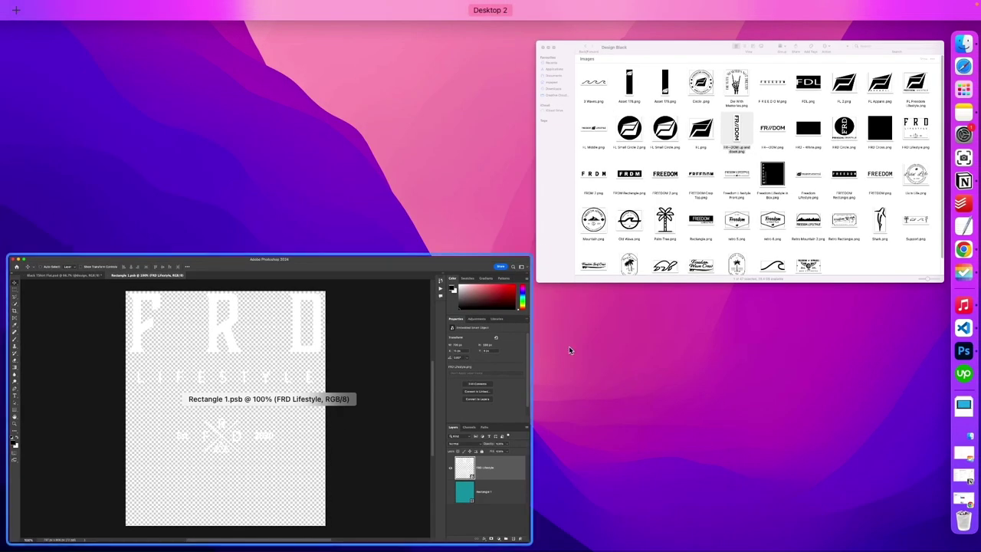
left_click(773, 238)
scroll(676, 306, "down", 1)
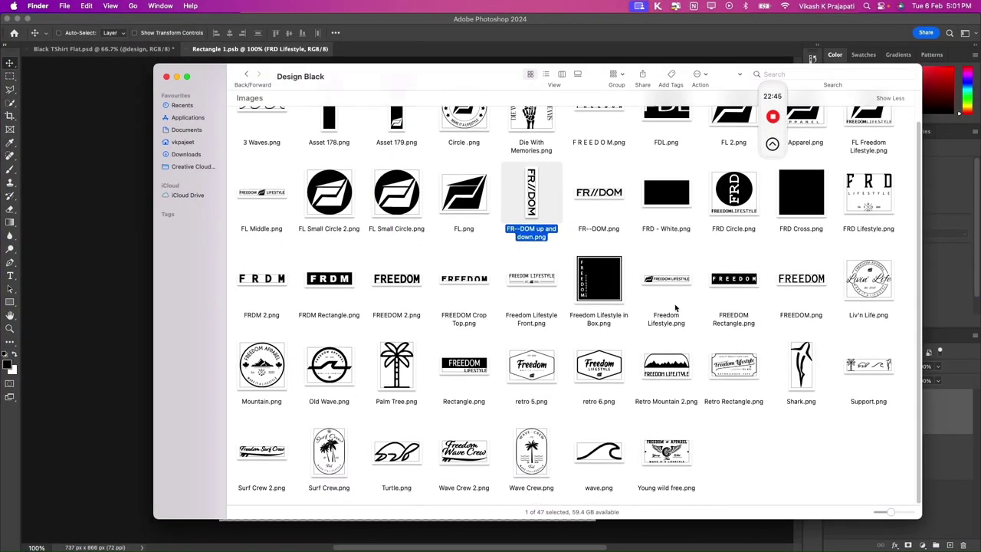
left_click(591, 459)
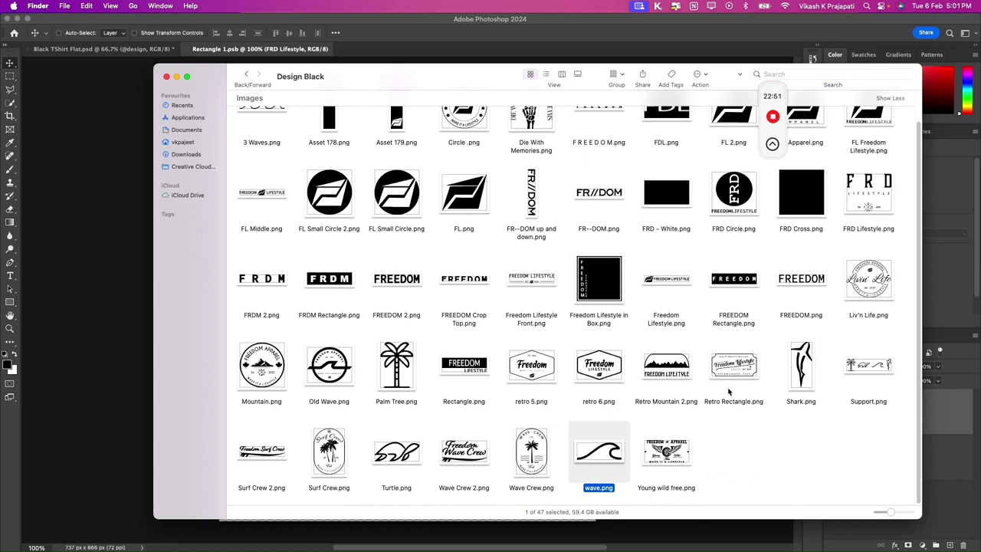
- Inspect the FRD Lifestyle design on Black TShirt Flat.psd with a marquee, then close Rectangle 1.psb
left_click(126, 349)
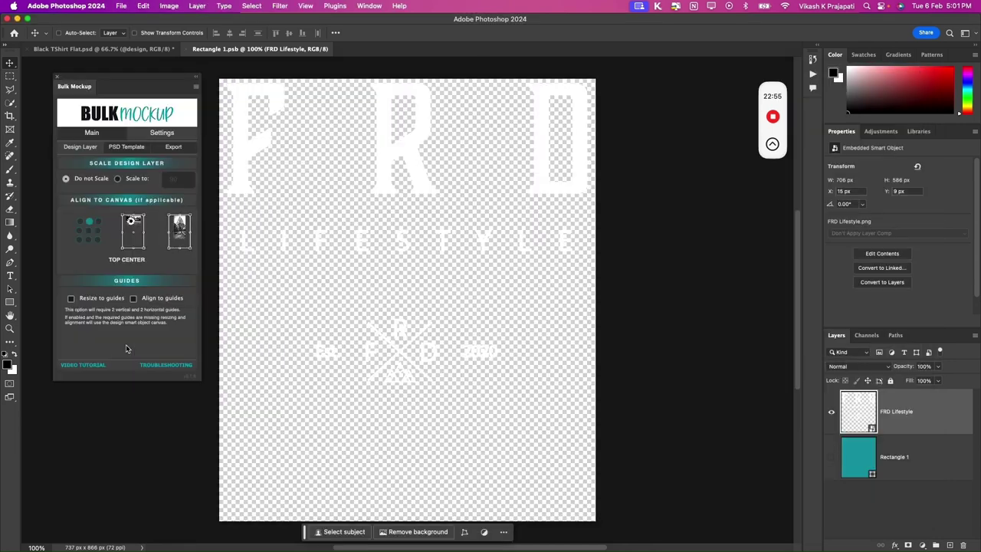
left_click(146, 52)
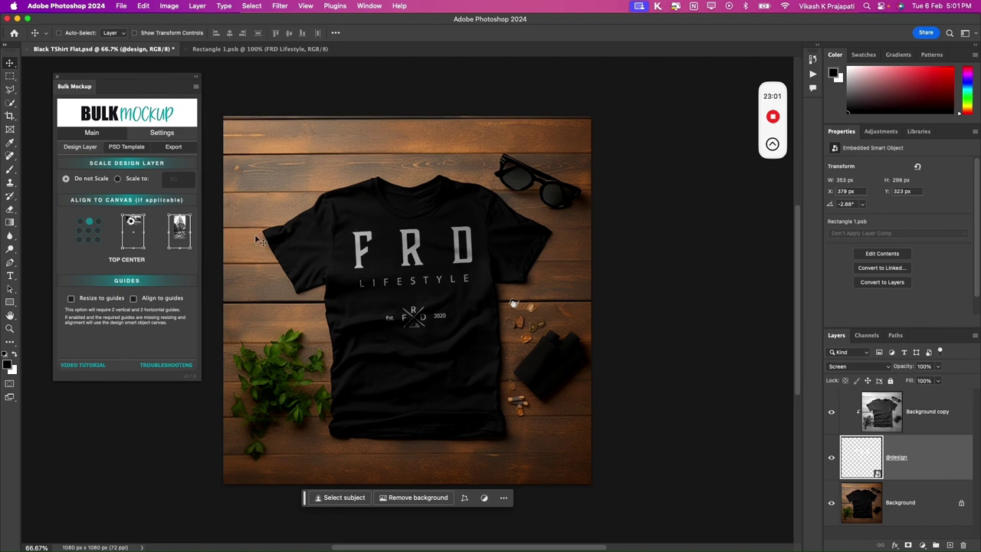
left_click(10, 77)
left_click_drag(422, 238, 474, 280)
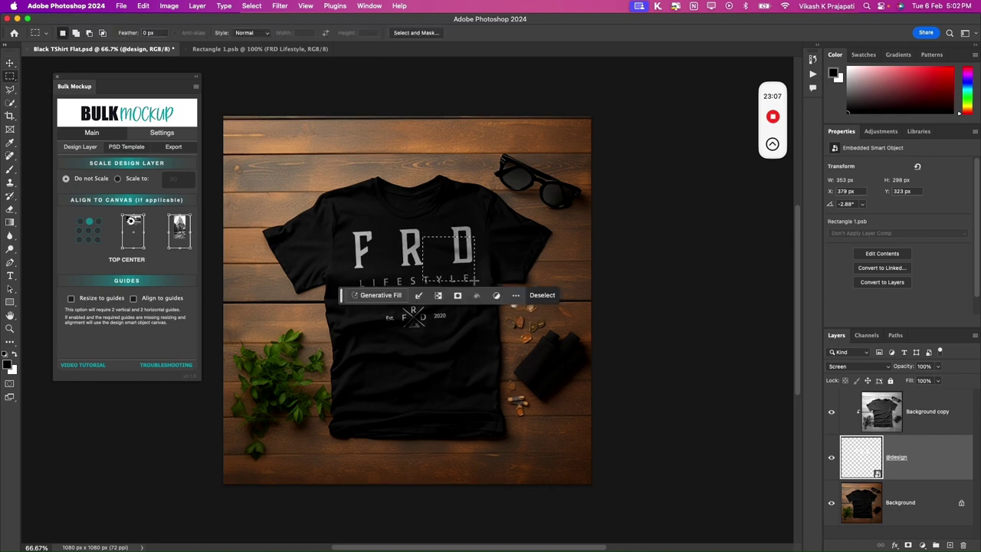
left_click(475, 281)
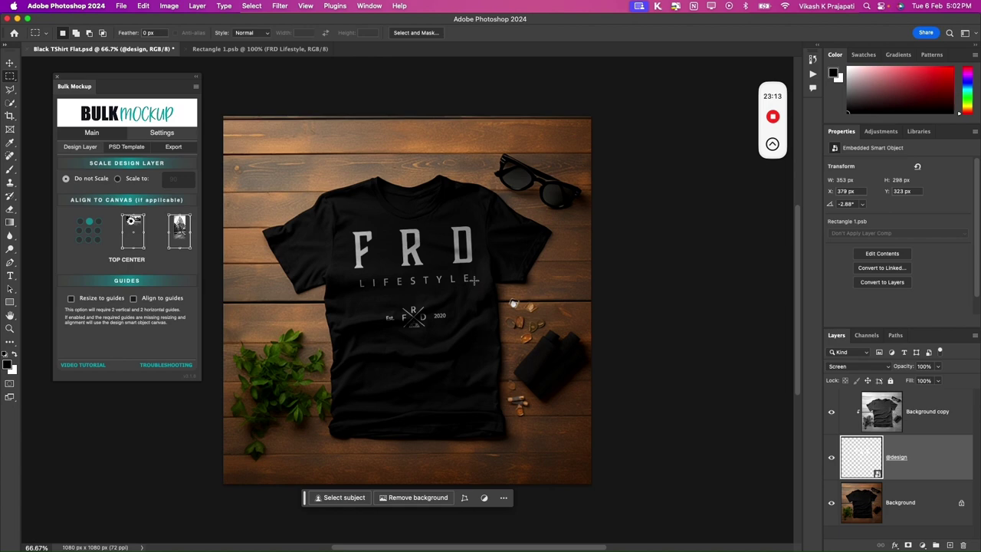
left_click(305, 49)
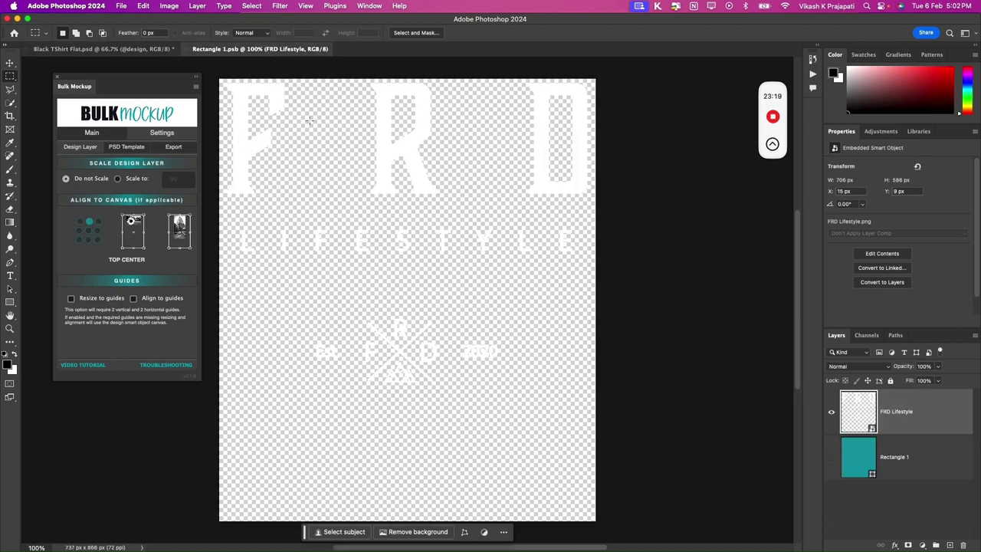
key("super+w")
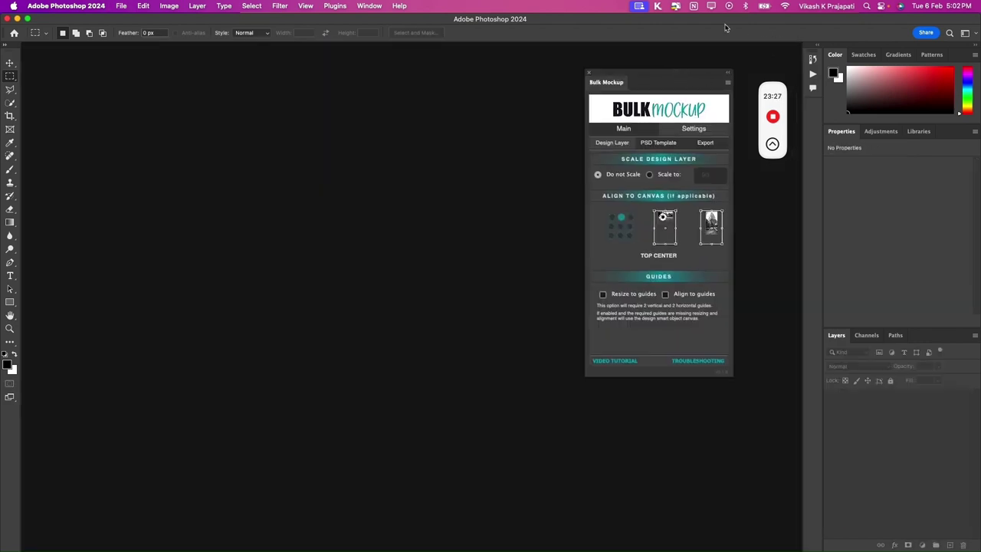
- In Bulk Mockup's Main tab, set Template as the templates folder and Desgins as the design folder
left_click(629, 132)
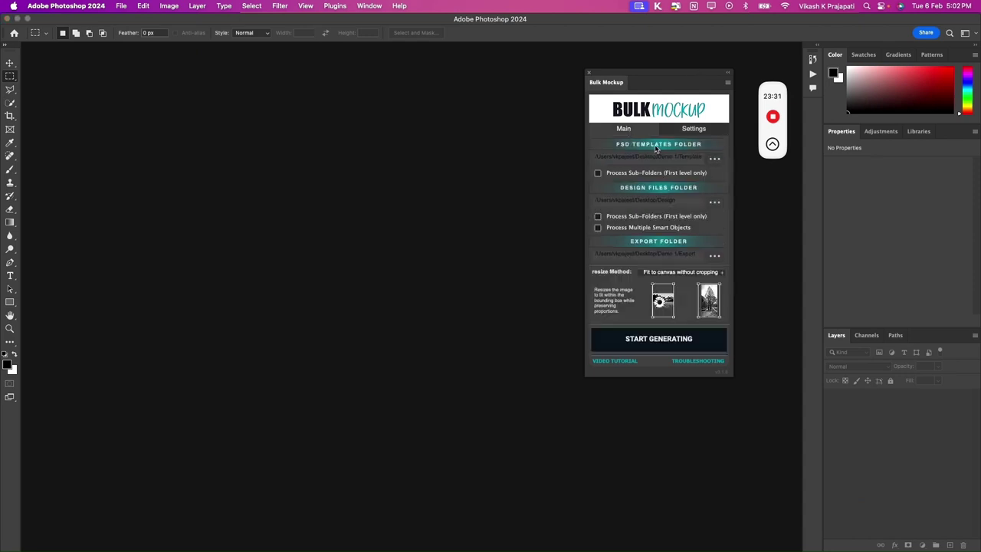
left_click(714, 159)
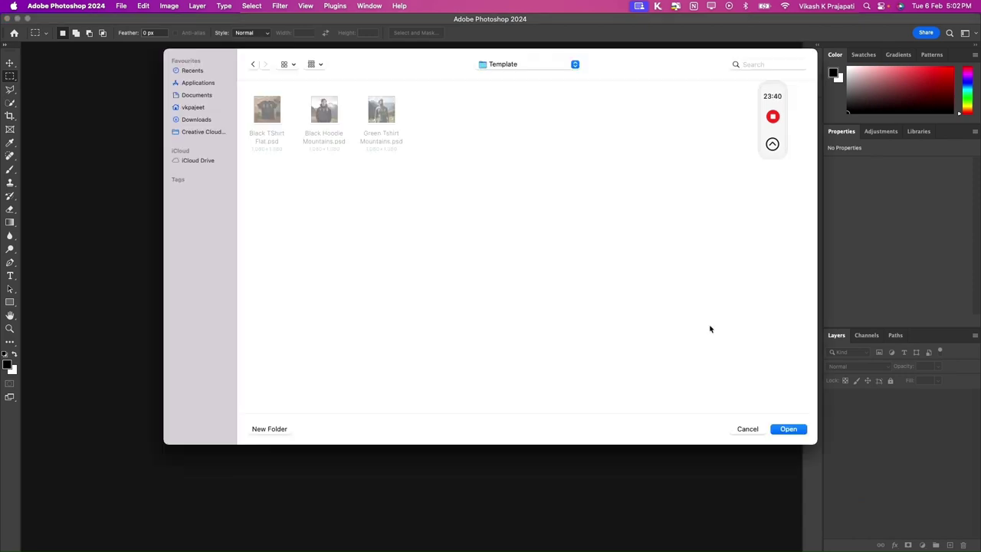
left_click(799, 426)
left_click(723, 205)
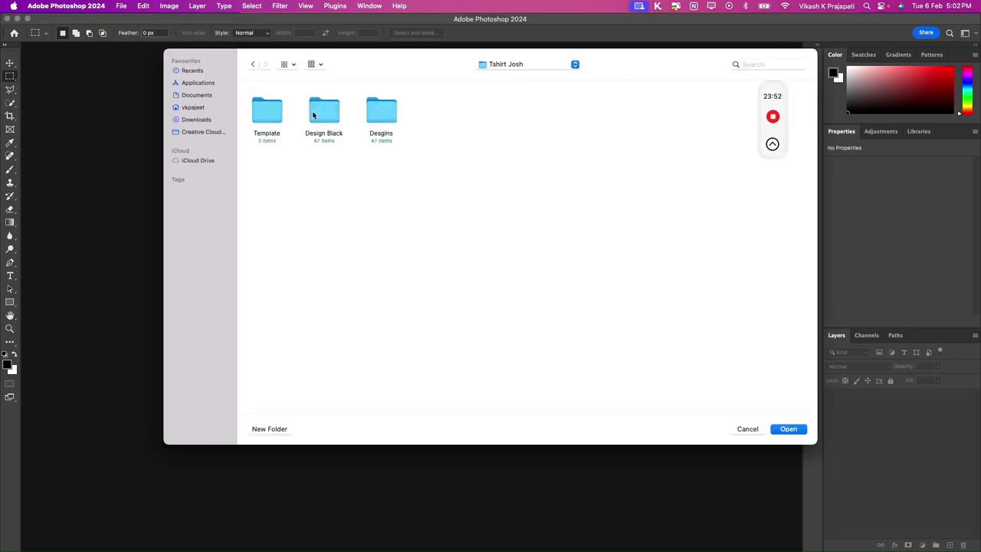
left_click(313, 115)
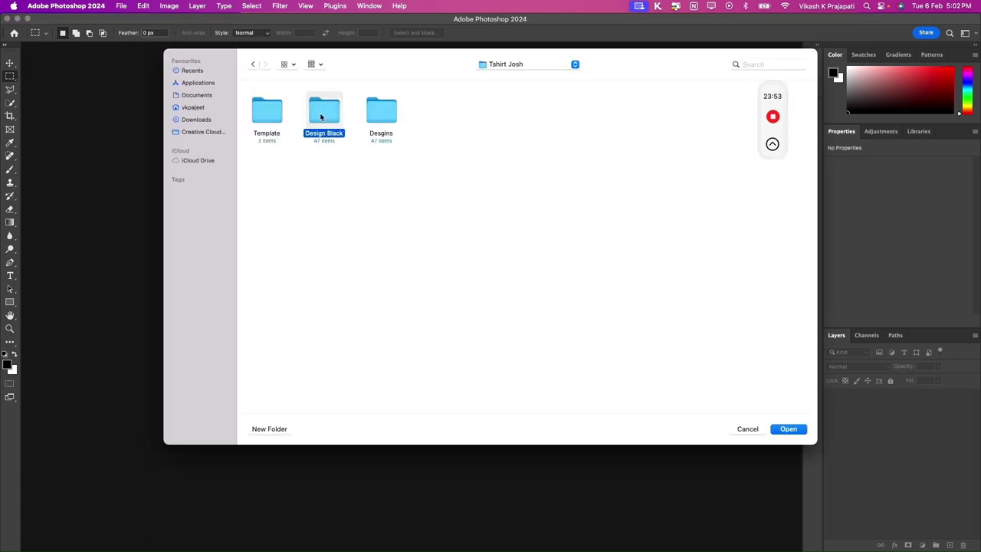
left_click(379, 118)
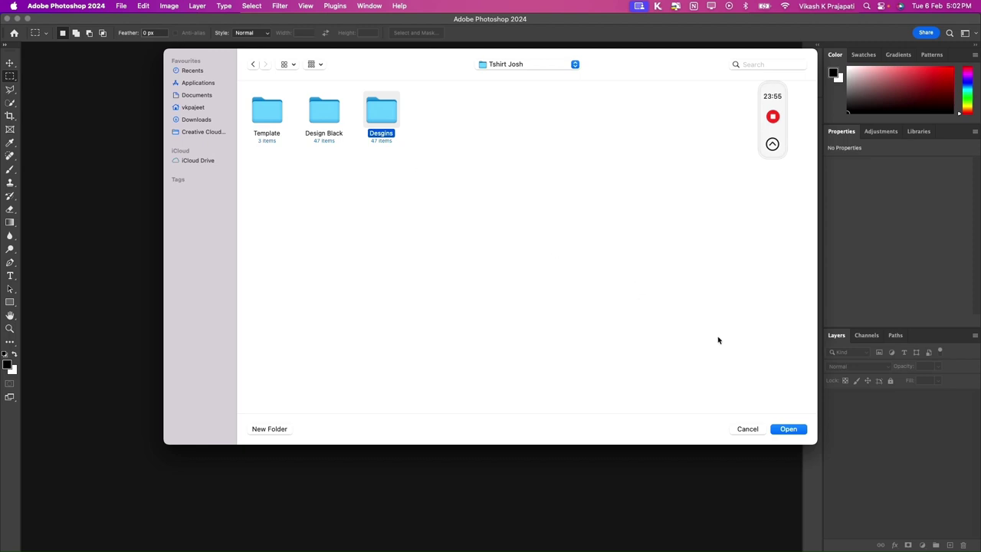
left_click(794, 431)
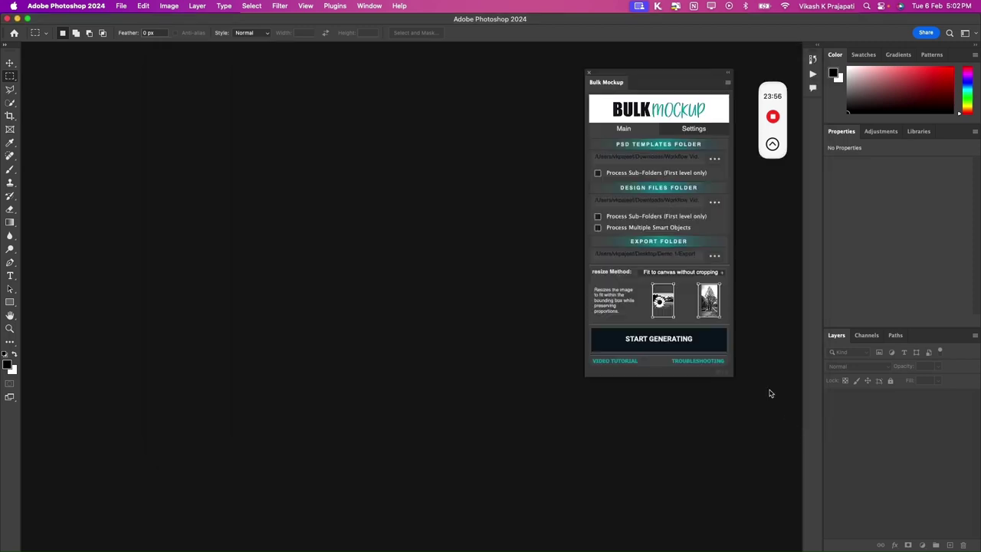
- Create a new Export folder in Tshirt Josh and set it as the export destination
left_click(716, 257)
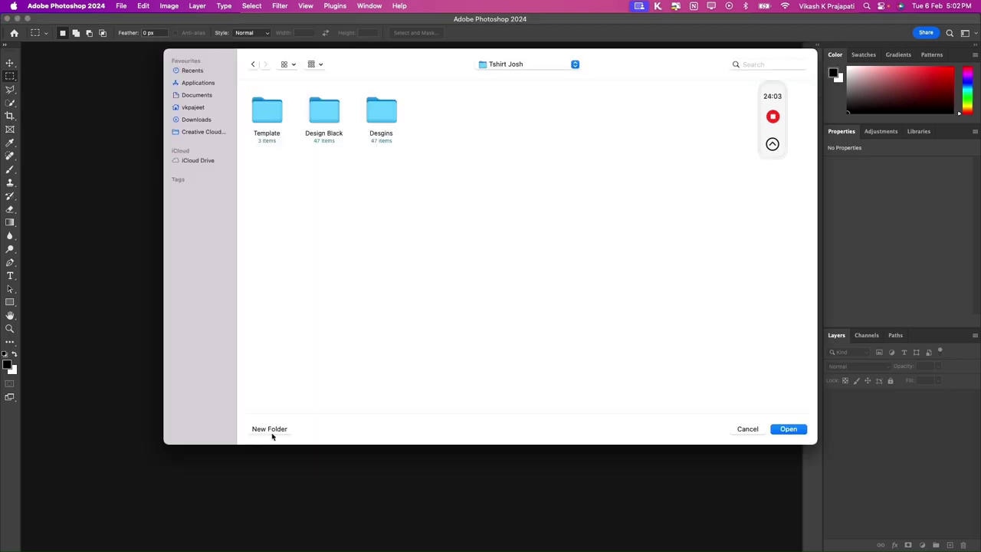
left_click(270, 429)
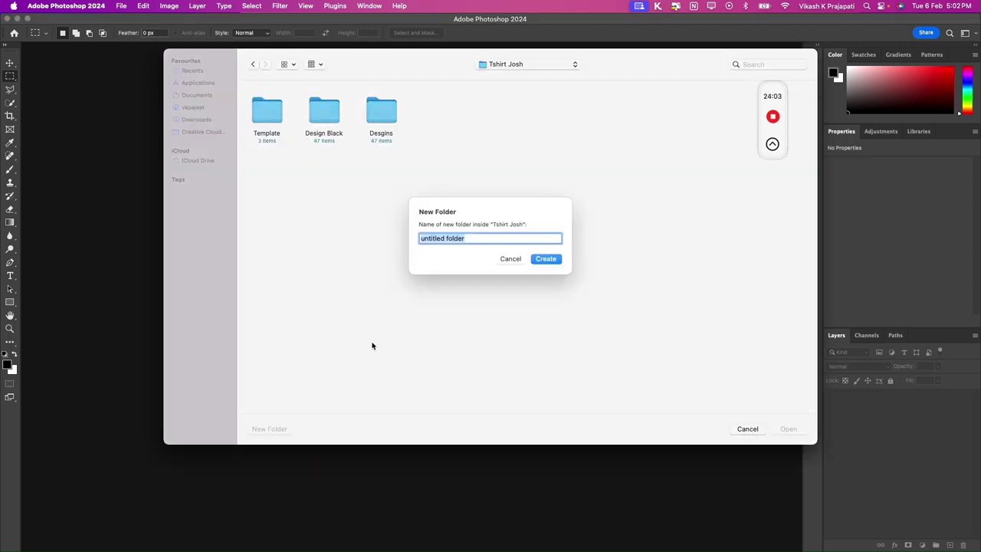
type("E")
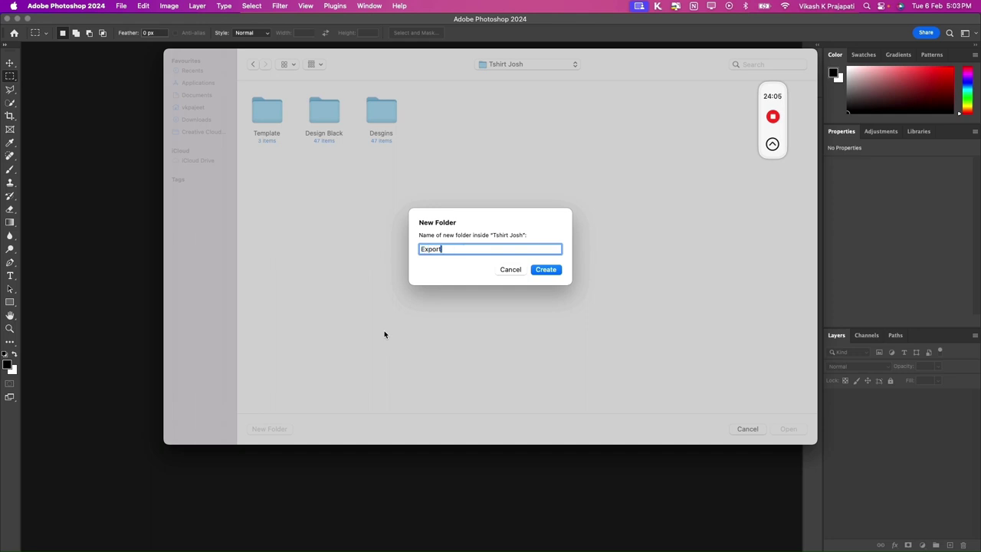
type("xport")
key("Return")
left_click(791, 432)
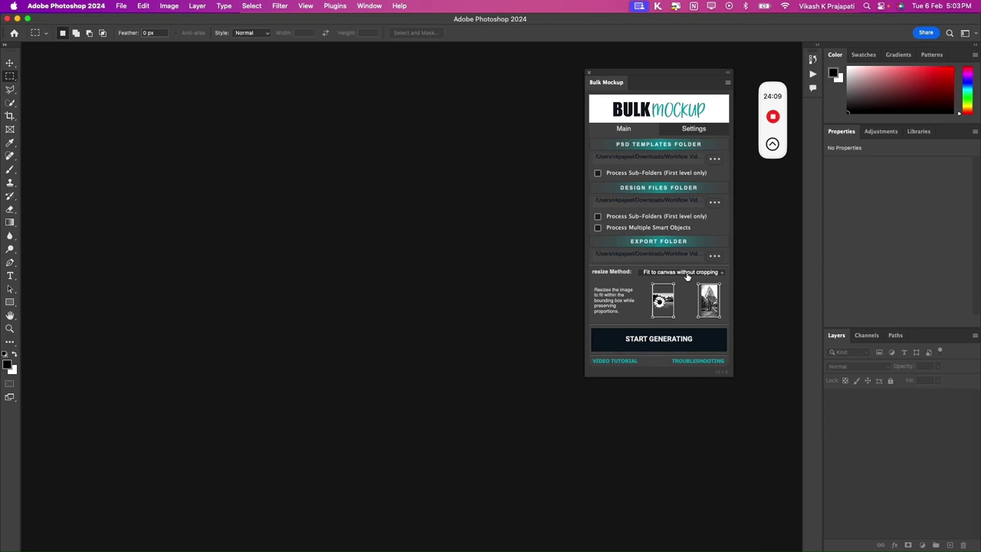
- In Bulk Mockup settings, export each design's mockups to its own Export sub-folder (Design File)
left_click(685, 129)
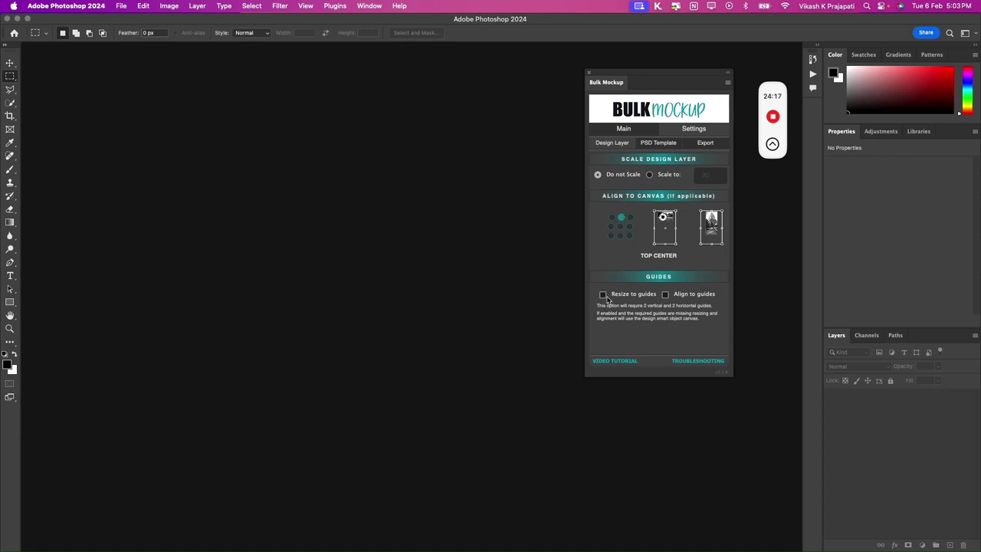
left_click(656, 146)
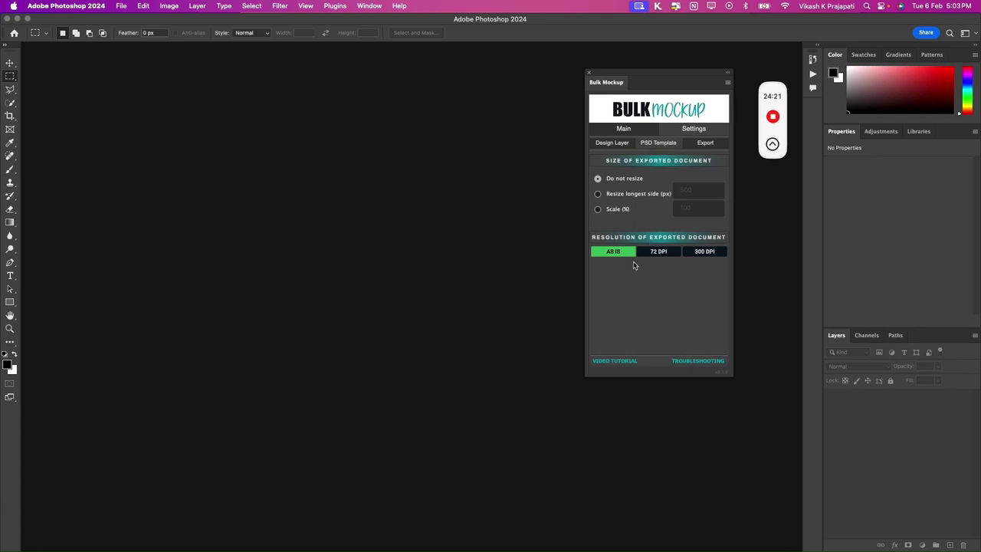
left_click(701, 145)
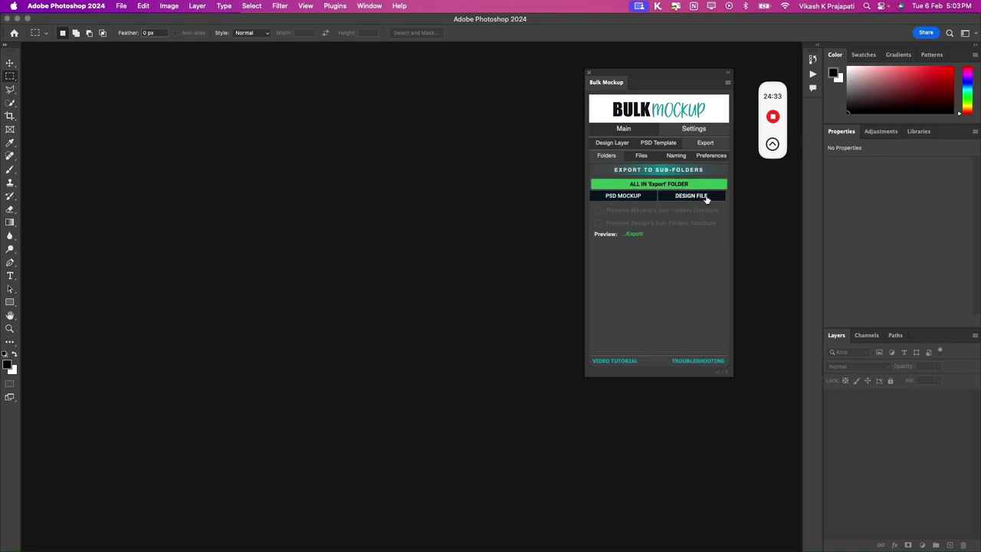
left_click(705, 197)
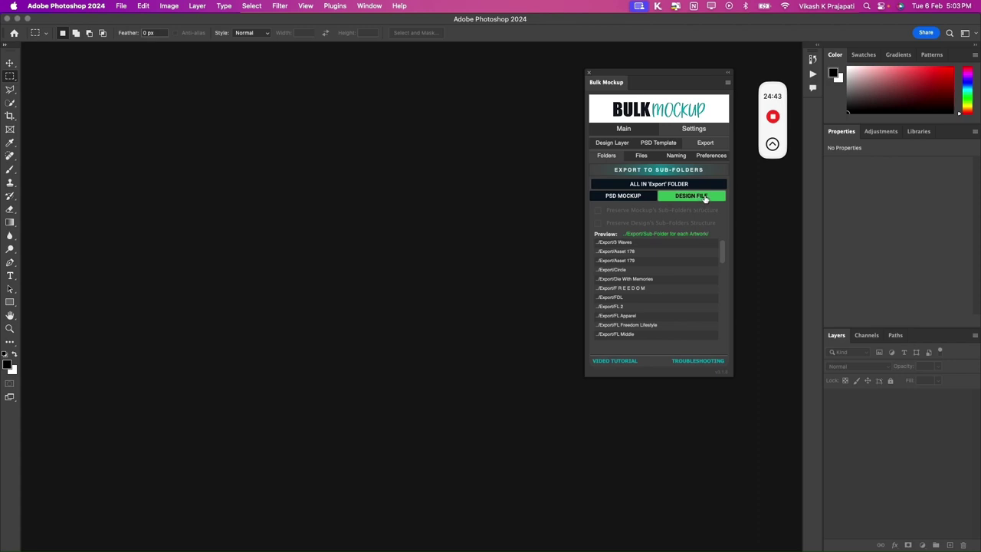
- Review the file format, naming pattern and saved settings, then go back to Main
left_click(640, 158)
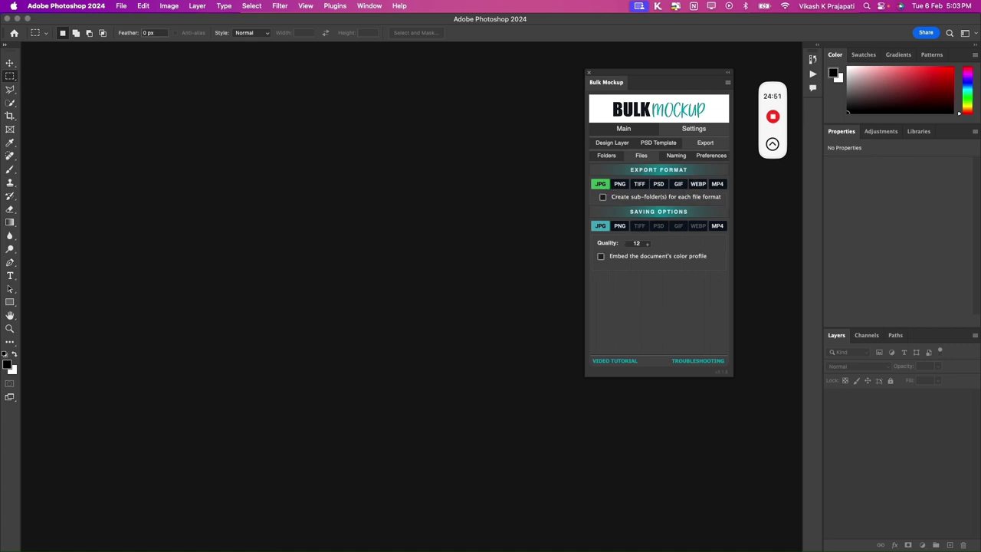
left_click(677, 155)
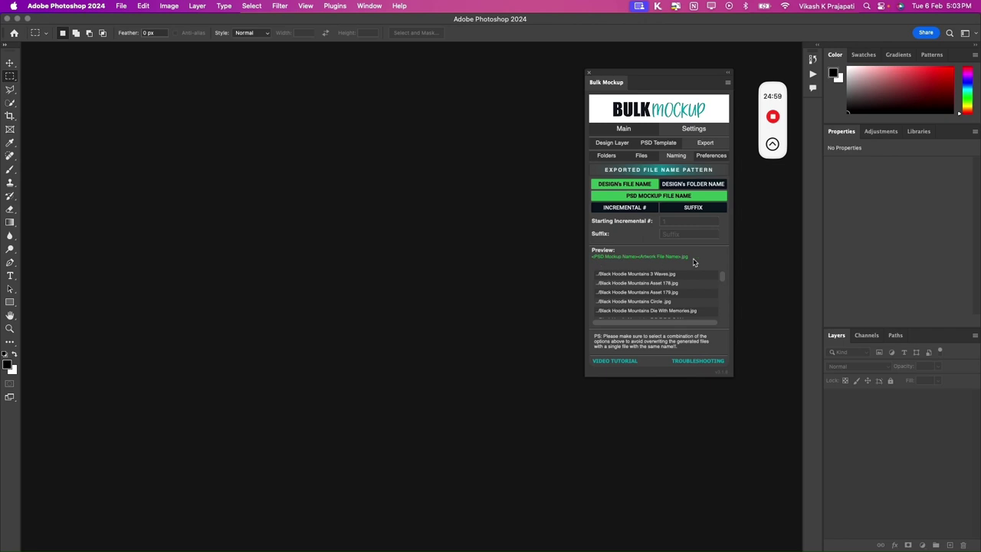
left_click(703, 156)
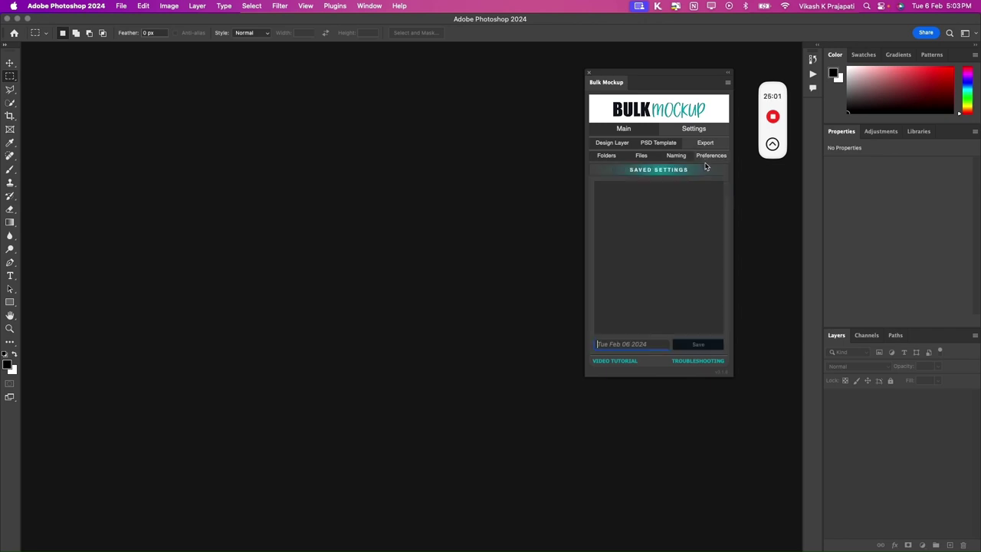
left_click(622, 130)
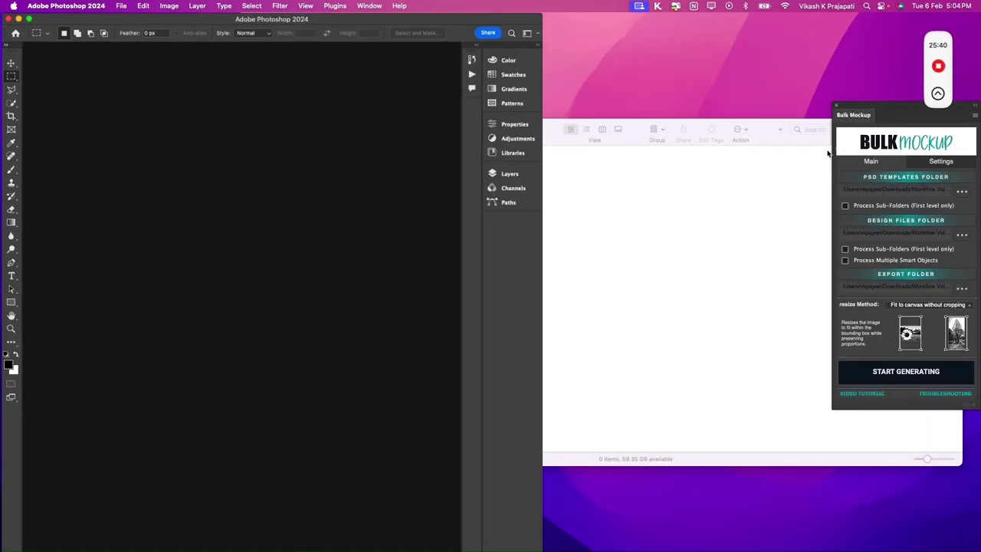
- Start batch-generating the hoodie mockups from the Bulk Mockup panel
left_click_drag(893, 116, 851, 130)
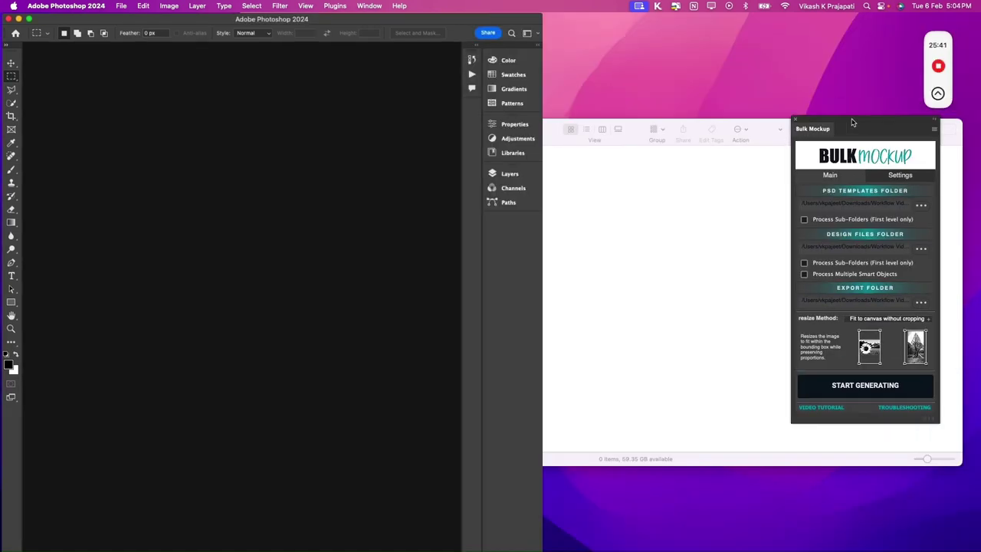
left_click(877, 385)
left_click(732, 347)
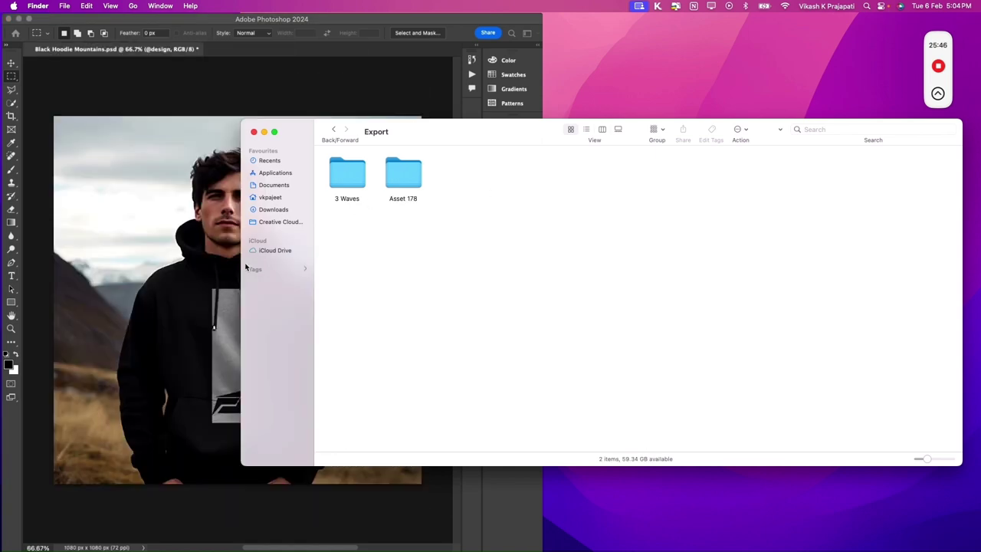
- Resize and move the Export folder window as it fills with sub-folders, then dismiss the createFile error
double_click(242, 267)
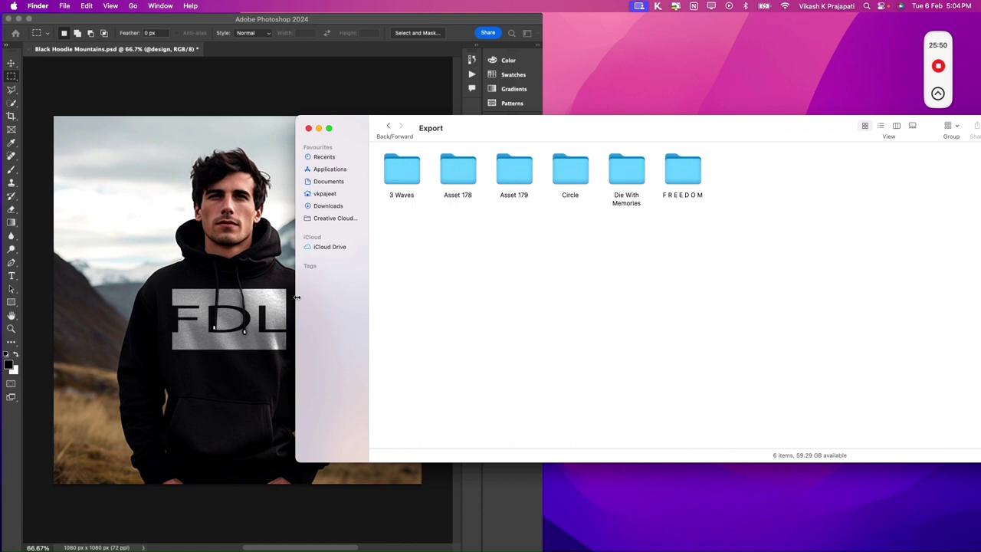
left_click_drag(296, 300, 554, 253)
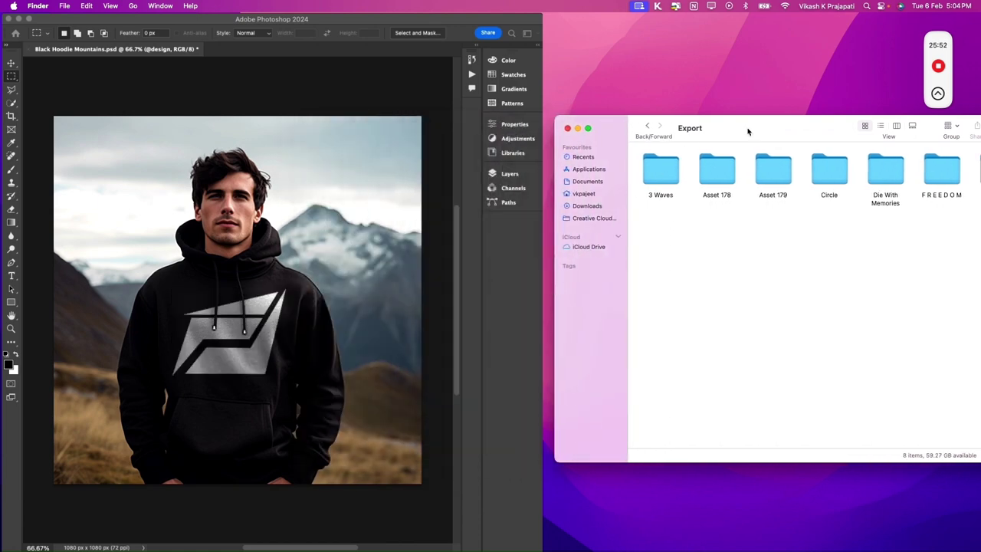
left_click_drag(748, 131, 518, 131)
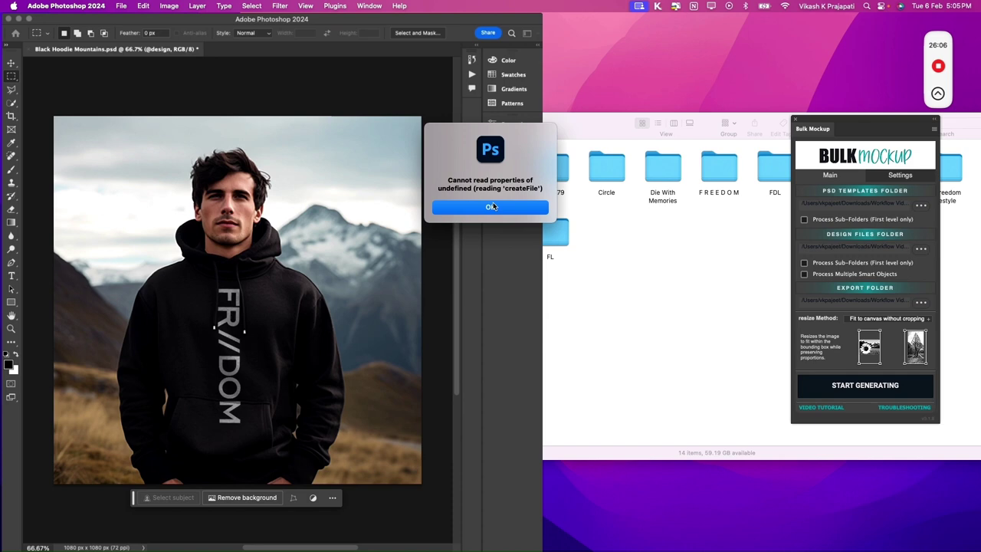
left_click(490, 209)
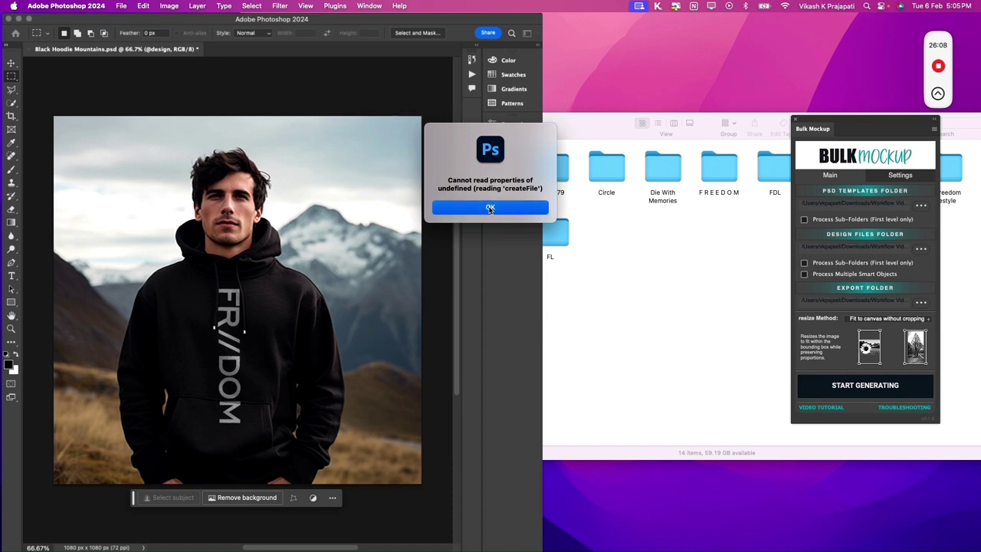
left_click(593, 170)
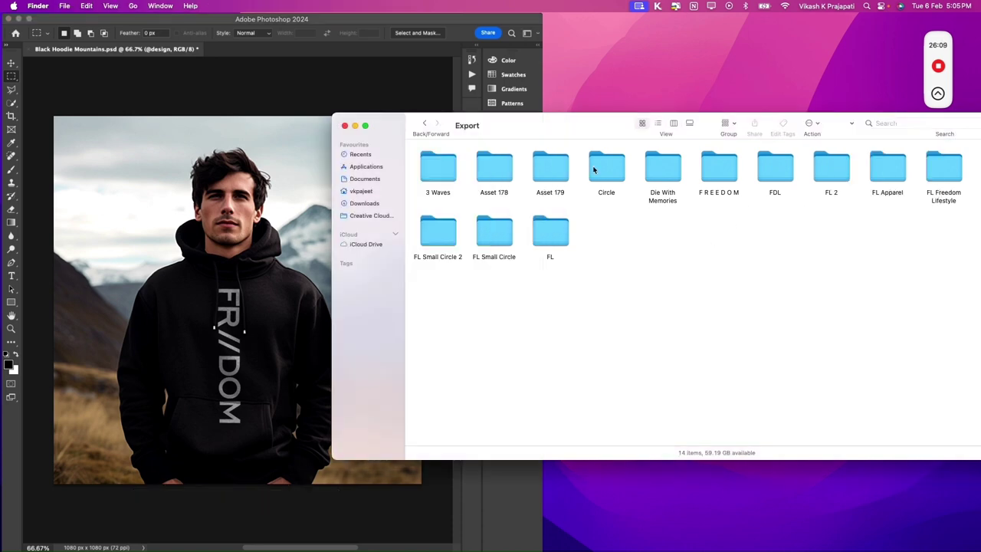
- Open the Desgins folder from the Tshirt Josh project and show it in list view
left_click(424, 123)
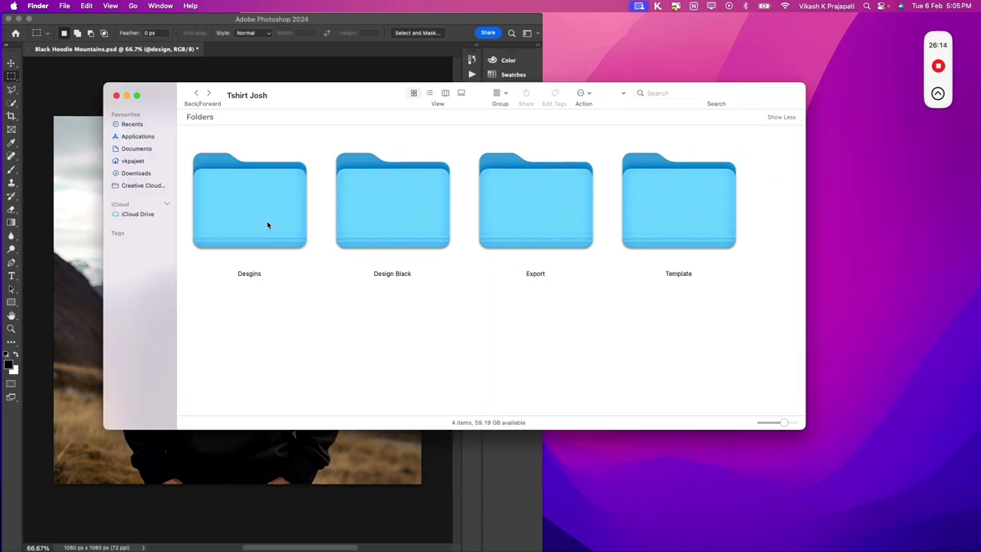
double_click(267, 223)
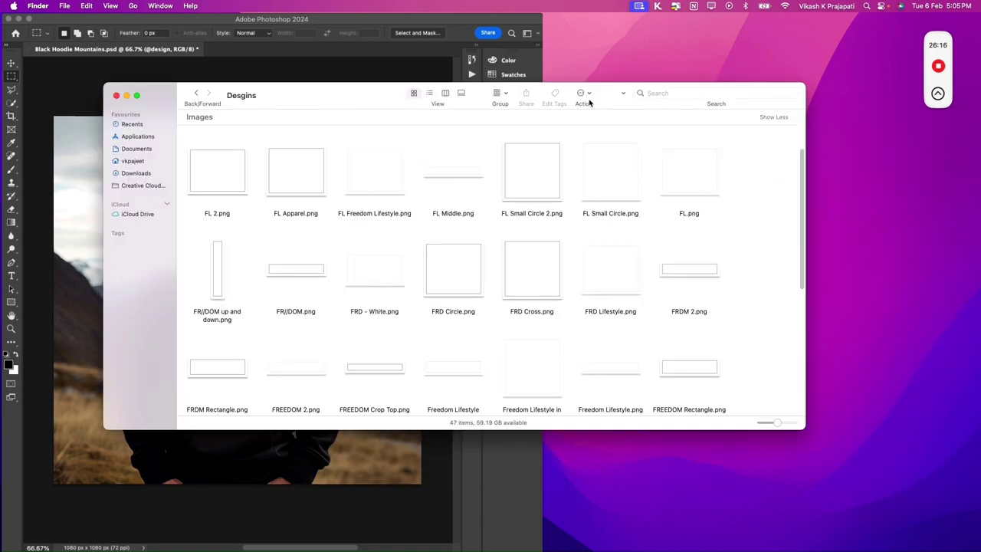
left_click(429, 93)
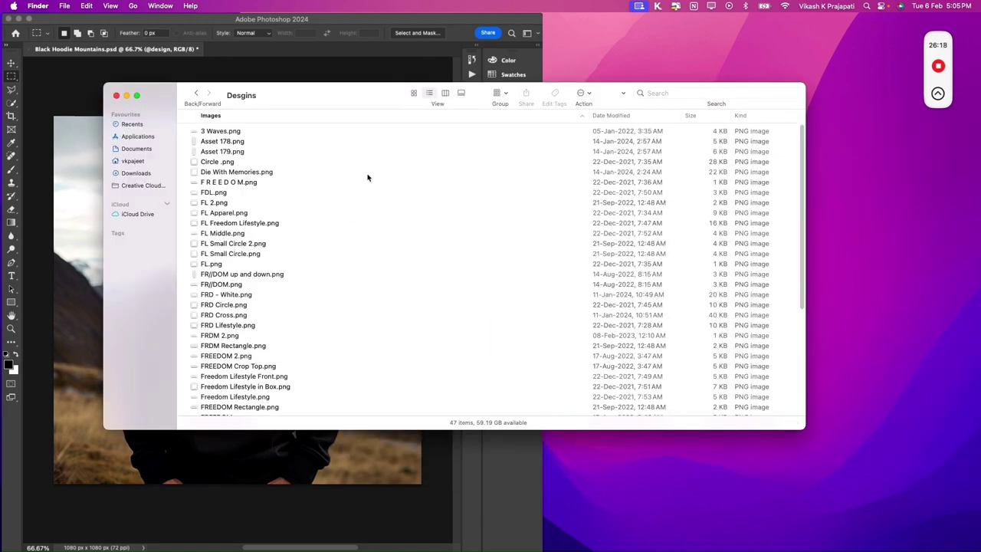
- Rename 'Circle .png' to 'Circle.png' without the stray space
left_click(250, 159)
scroll(222, 199, "down", 10)
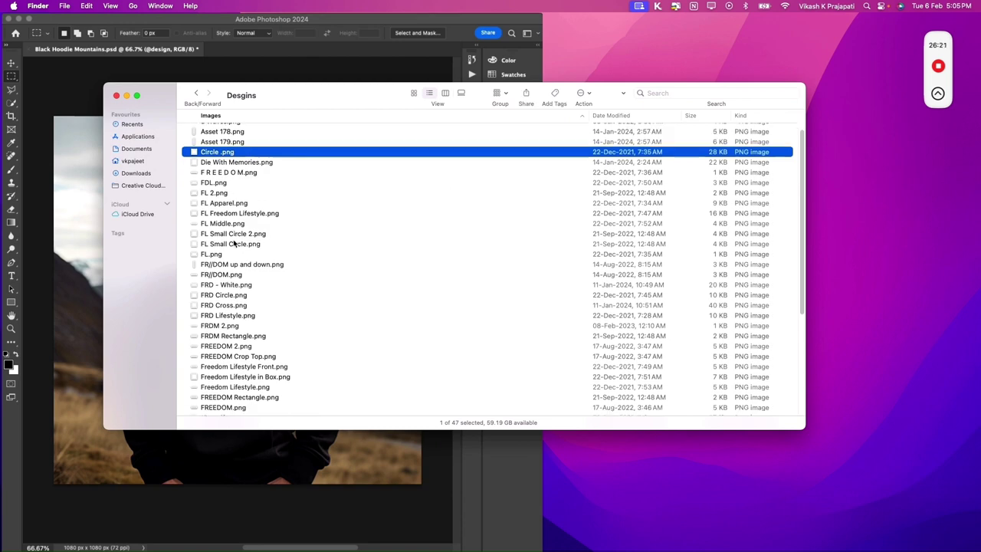
scroll(234, 243, "up", 10)
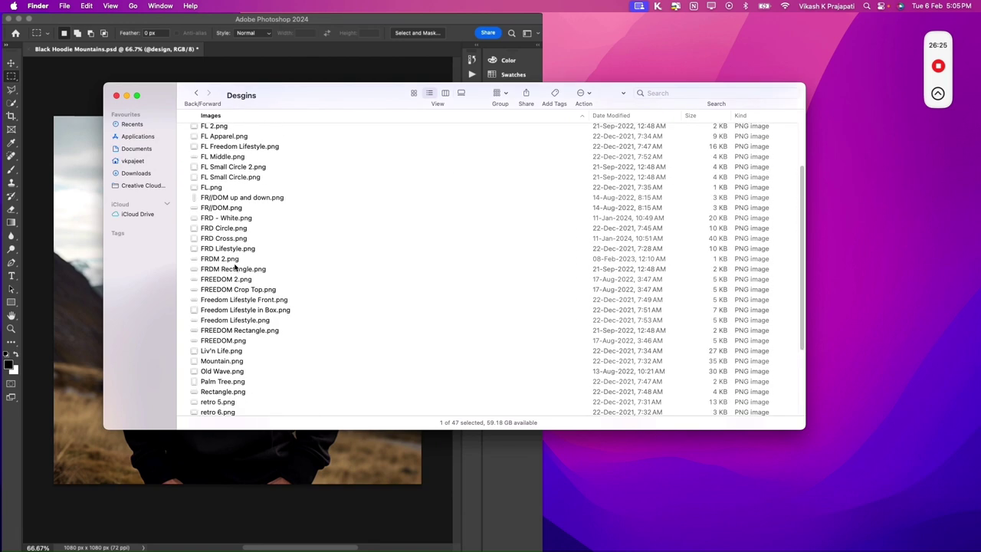
right_click(247, 162)
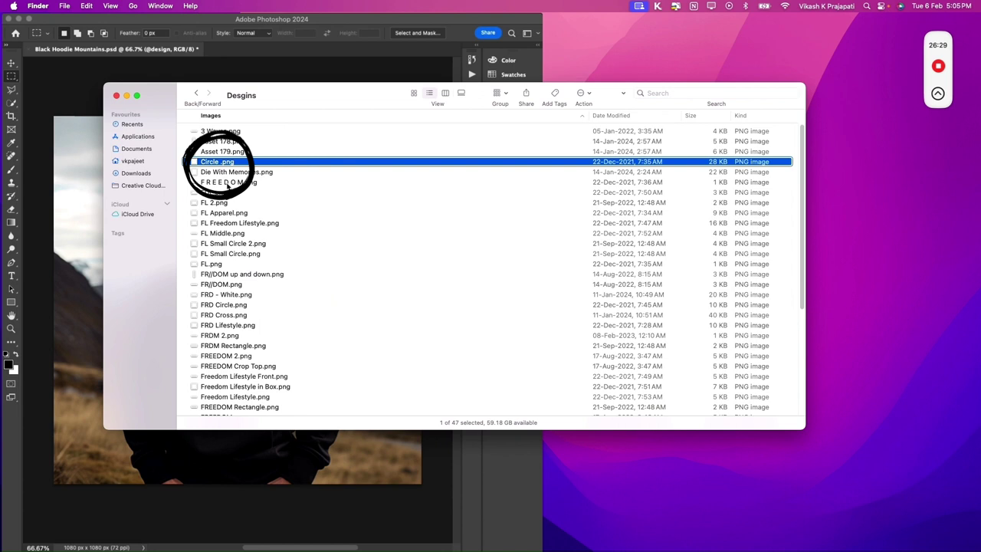
key("Return")
- Check the remaining design file names, from 3 Waves.png to Palm Tree.png, including the FR//DOM files
key("Up")
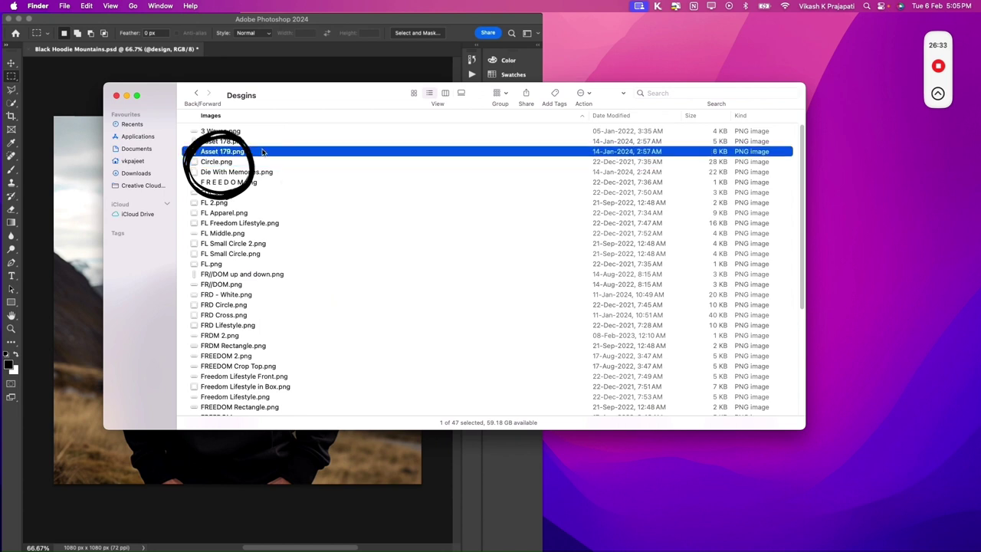
key("Up")
key("Up")
key("Down")
key("Down")
key("Down")
key("Down")
key("Down")
key("Down")
key("Down")
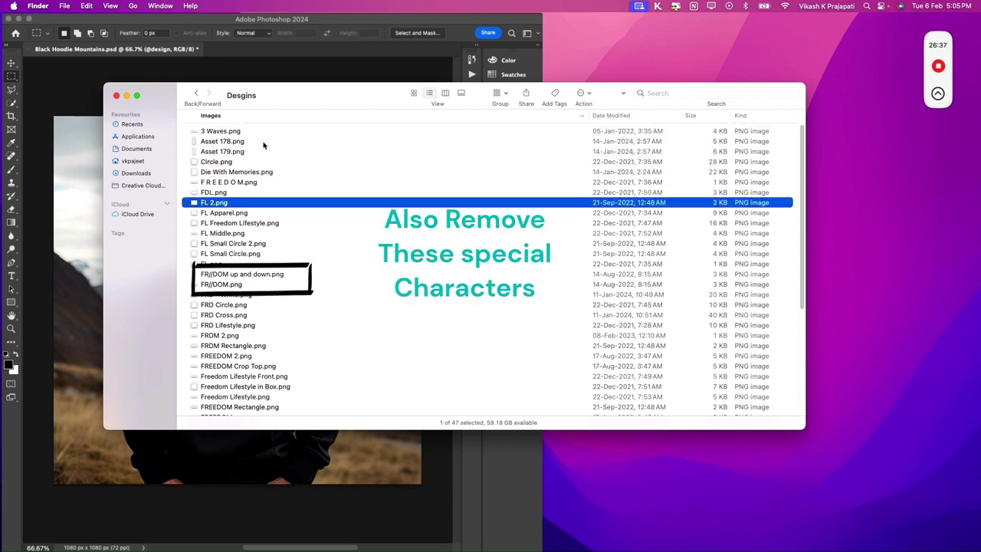
key("Down")
key("Down")
key("Down")
key("Down")
key("Down")
key("Down")
key("Down")
key("Down")
key("Down")
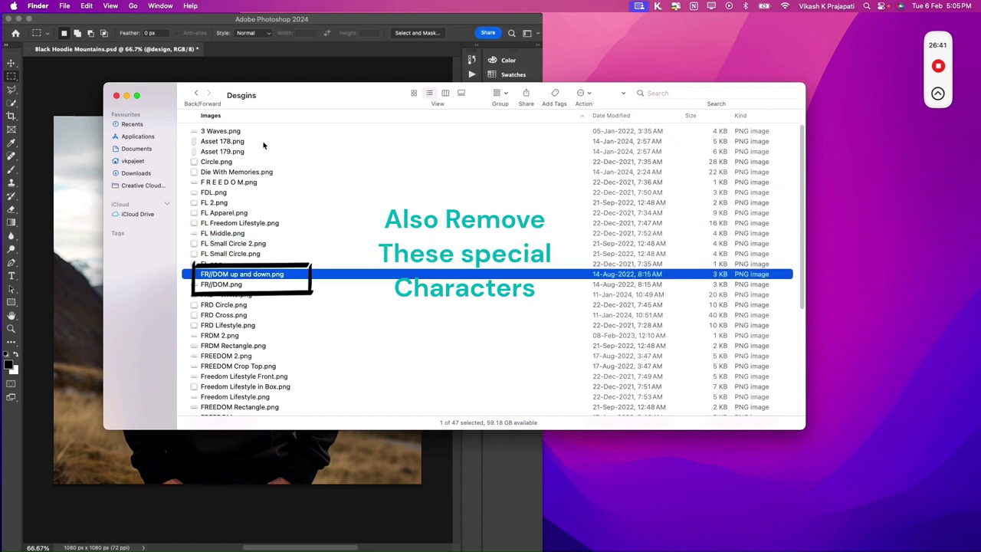
key("Down")
key("Down")
key("Down")
key("Down")
key("Down")
key("Down")
key("Down")
key("Down")
key("Down")
key("Down")
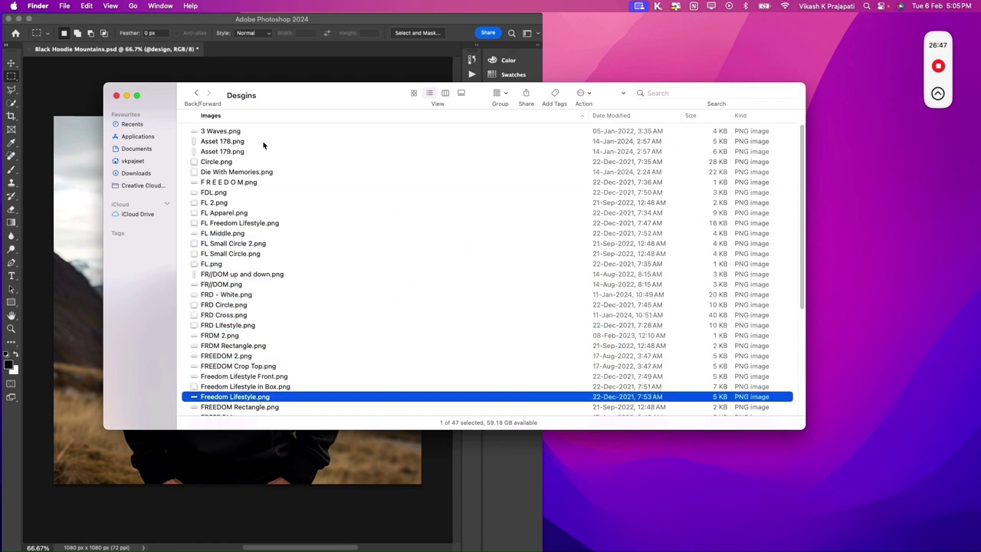
key("Down")
key("Down")
key("Down")
key("Down")
key("Down")
key("Down")
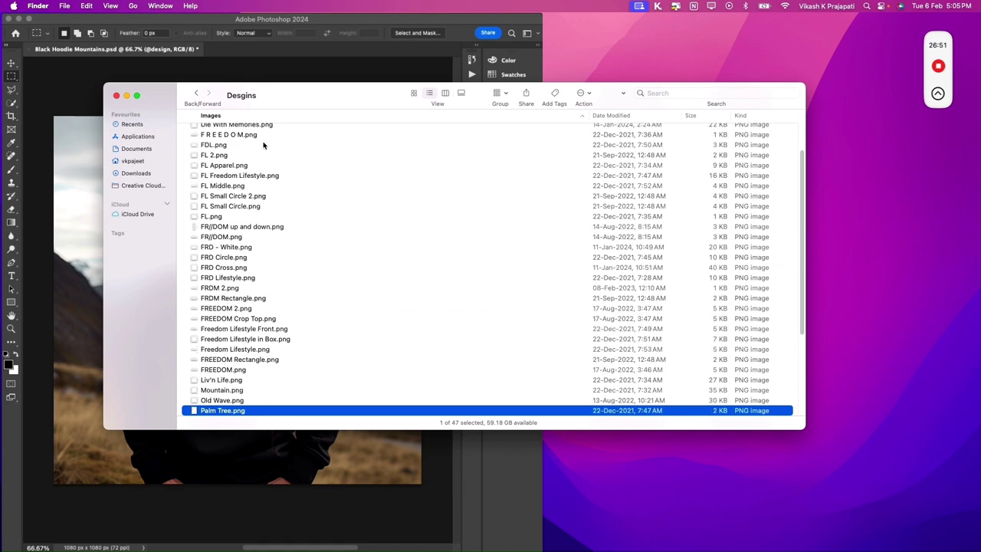
key("Down")
key("Down")
key("Down")
key("Down")
key("Down")
key("Down")
key("Down")
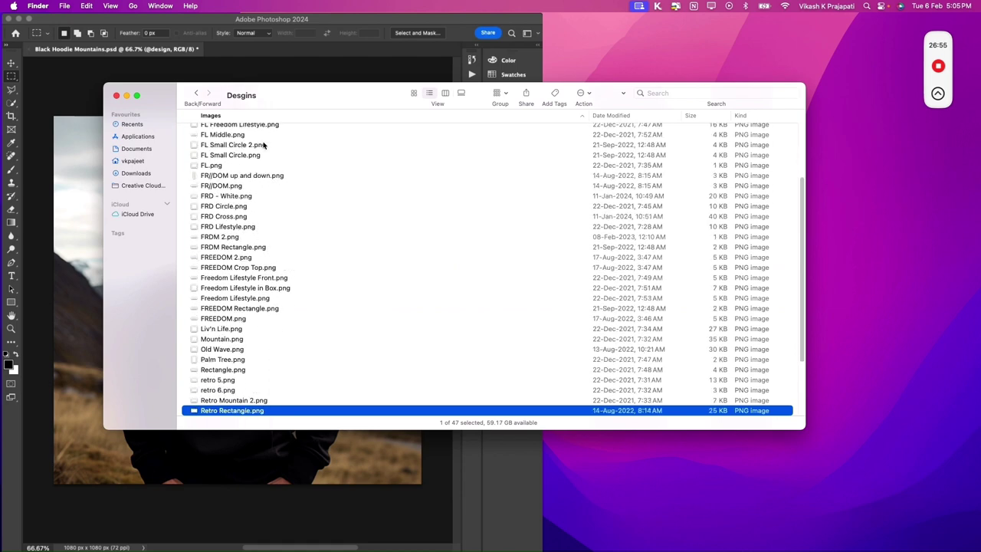
key("Down")
key("Down")
key("Down")
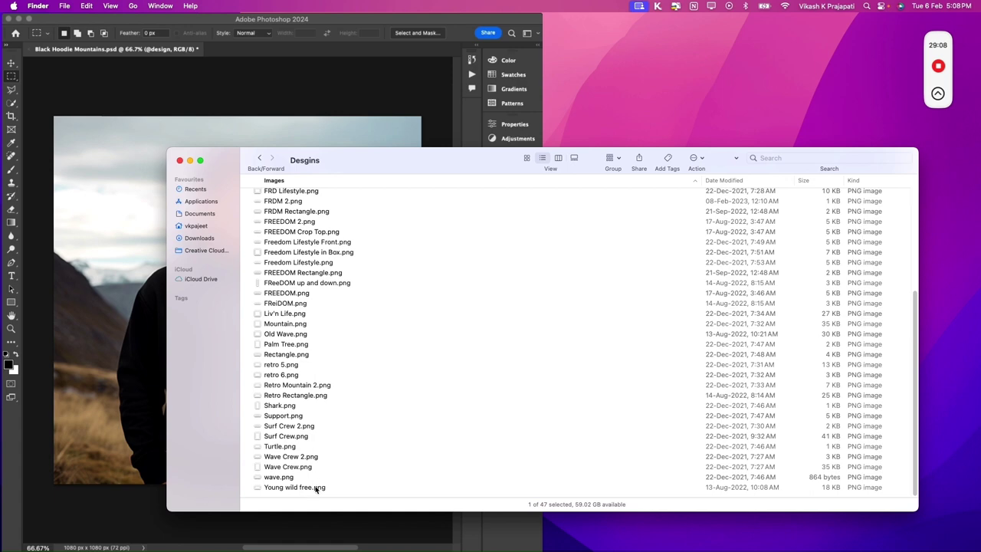
left_click(316, 488)
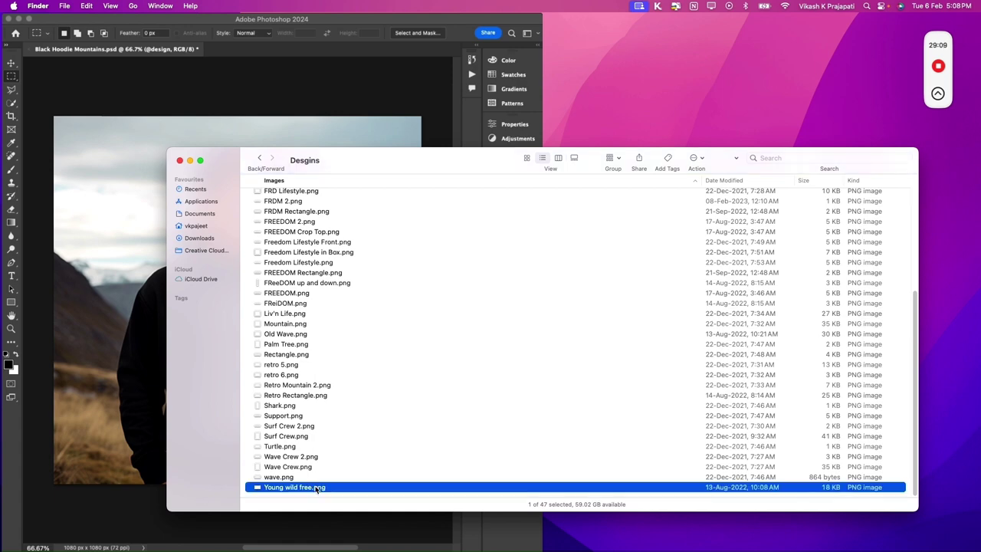
key("Up")
key("Up")
key("Up")
key("Up")
key("Up")
key("Up")
key("Up")
key("Up")
key("Up")
key("Up")
key("Up")
key("Up")
key("Up")
key("Up")
key("Up")
key("Up")
key("Up")
key("Up")
key("Up")
key("Up")
key("Up")
key("Up")
key("Up")
key("Up")
key("Up")
key("Up")
key("Up")
key("Up")
key("Up")
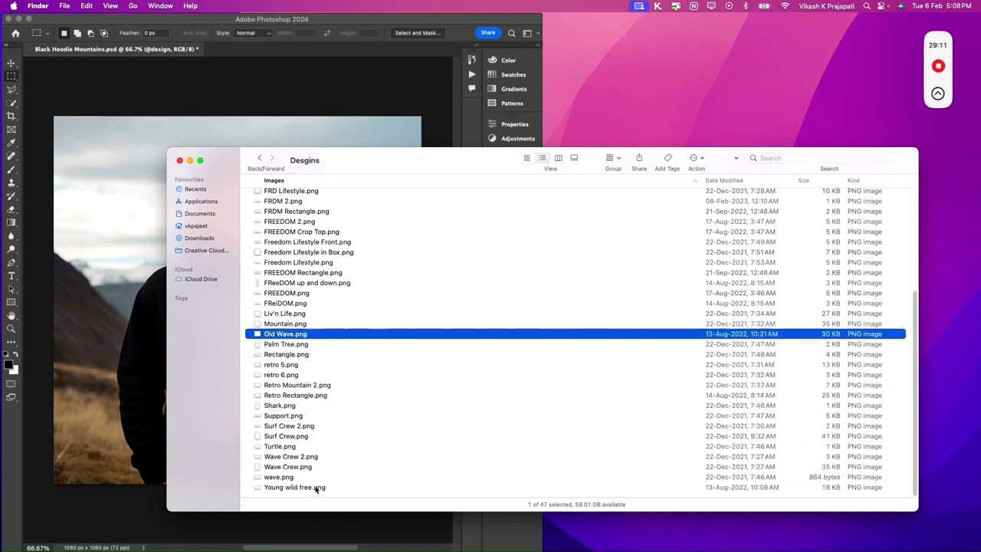
key("Up")
key("Up")
key("Up")
key("Up")
key("Up")
key("Up")
key("Up")
key("Up")
key("Up")
key("Up")
key("Up")
key("Up")
key("Up")
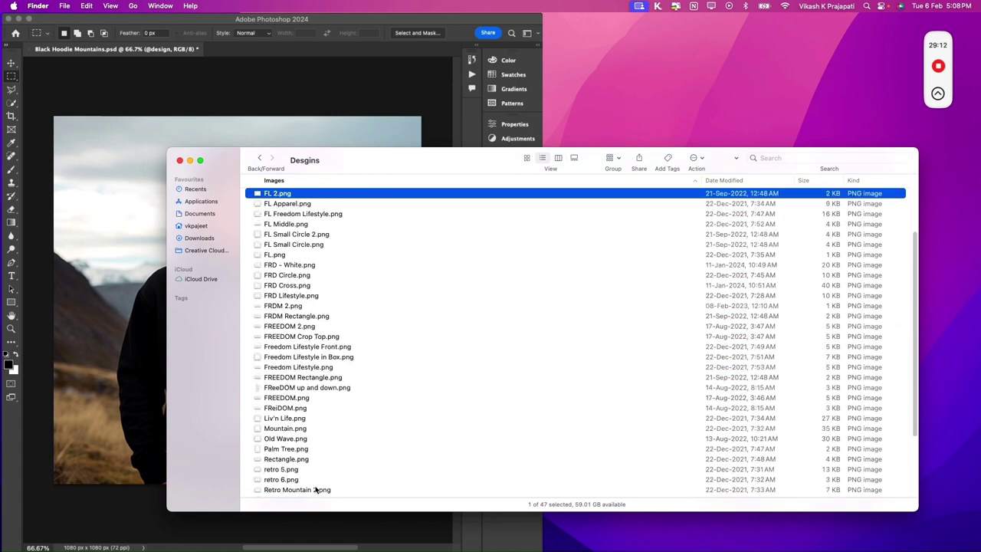